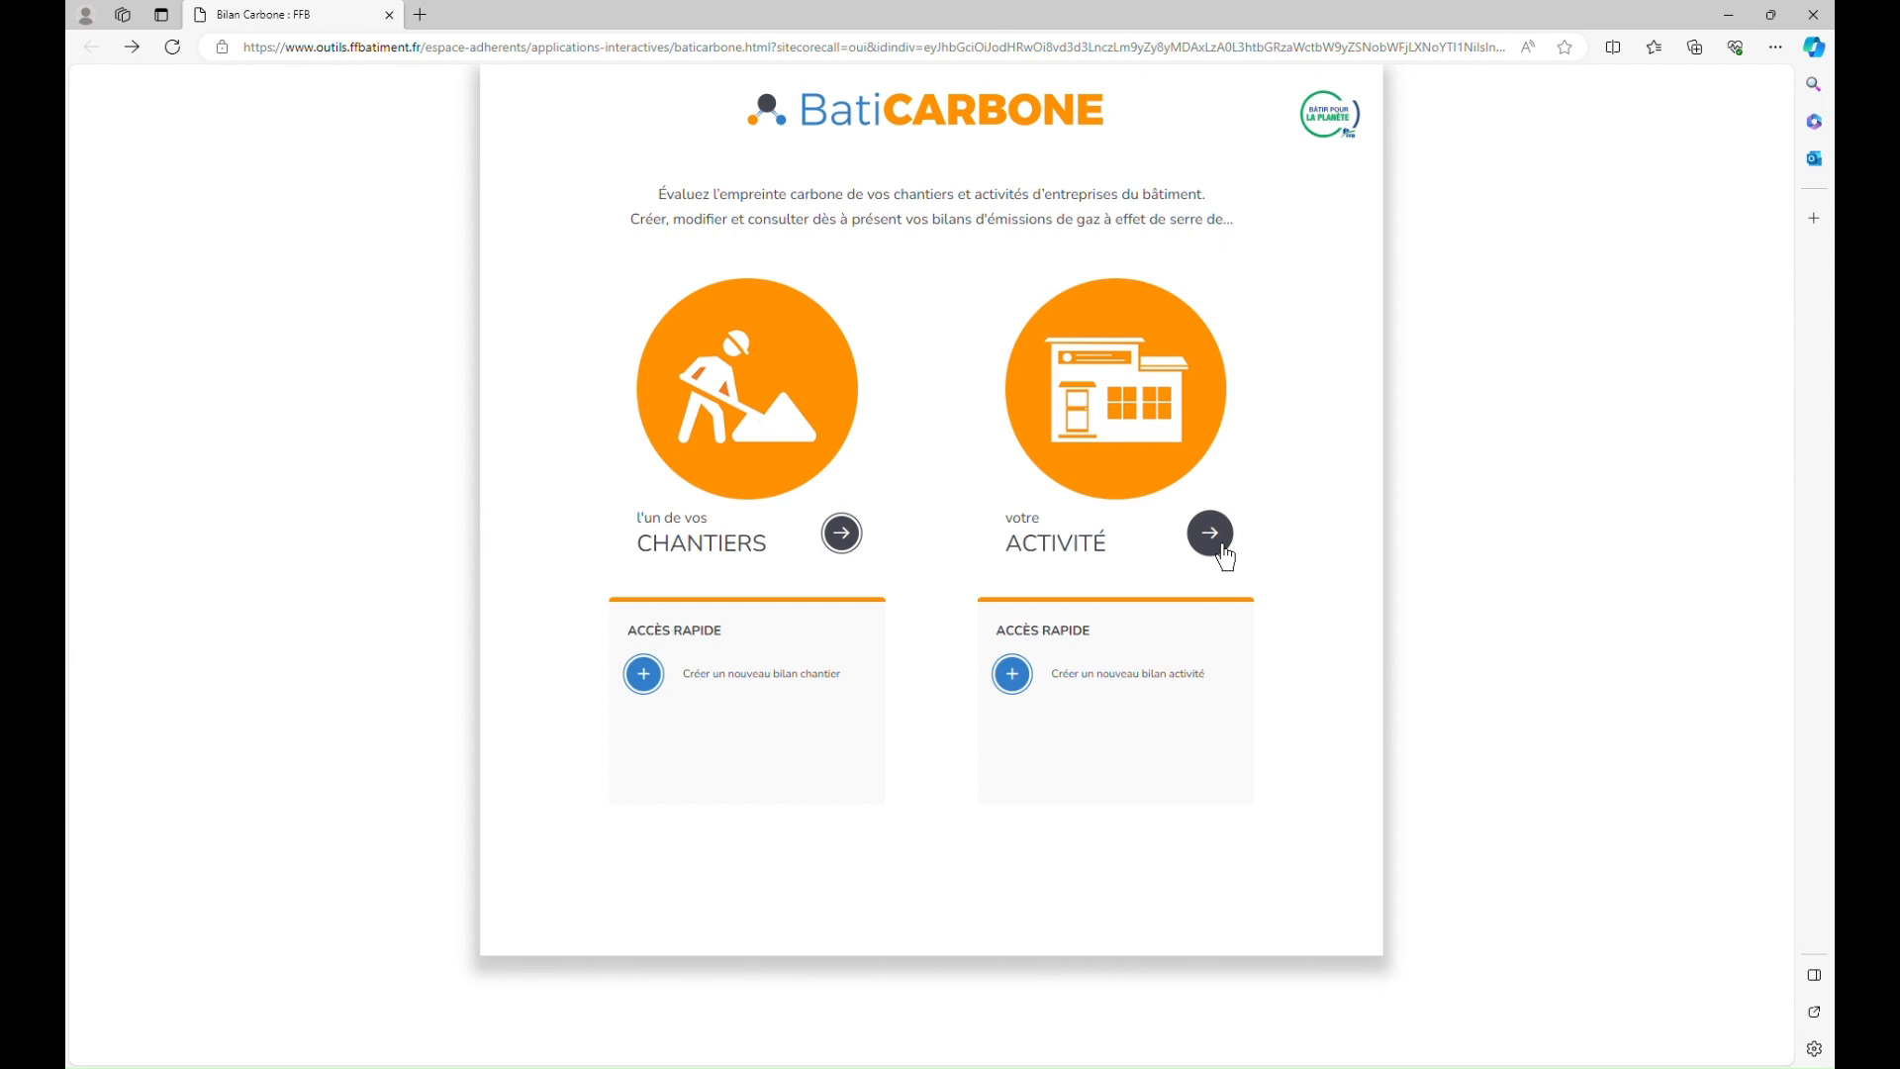
Step: Open the Activité module, review the 2022 and 2023 reports, and start a new activity report
{"action": "left_click", "coordinate": [1225, 552]}
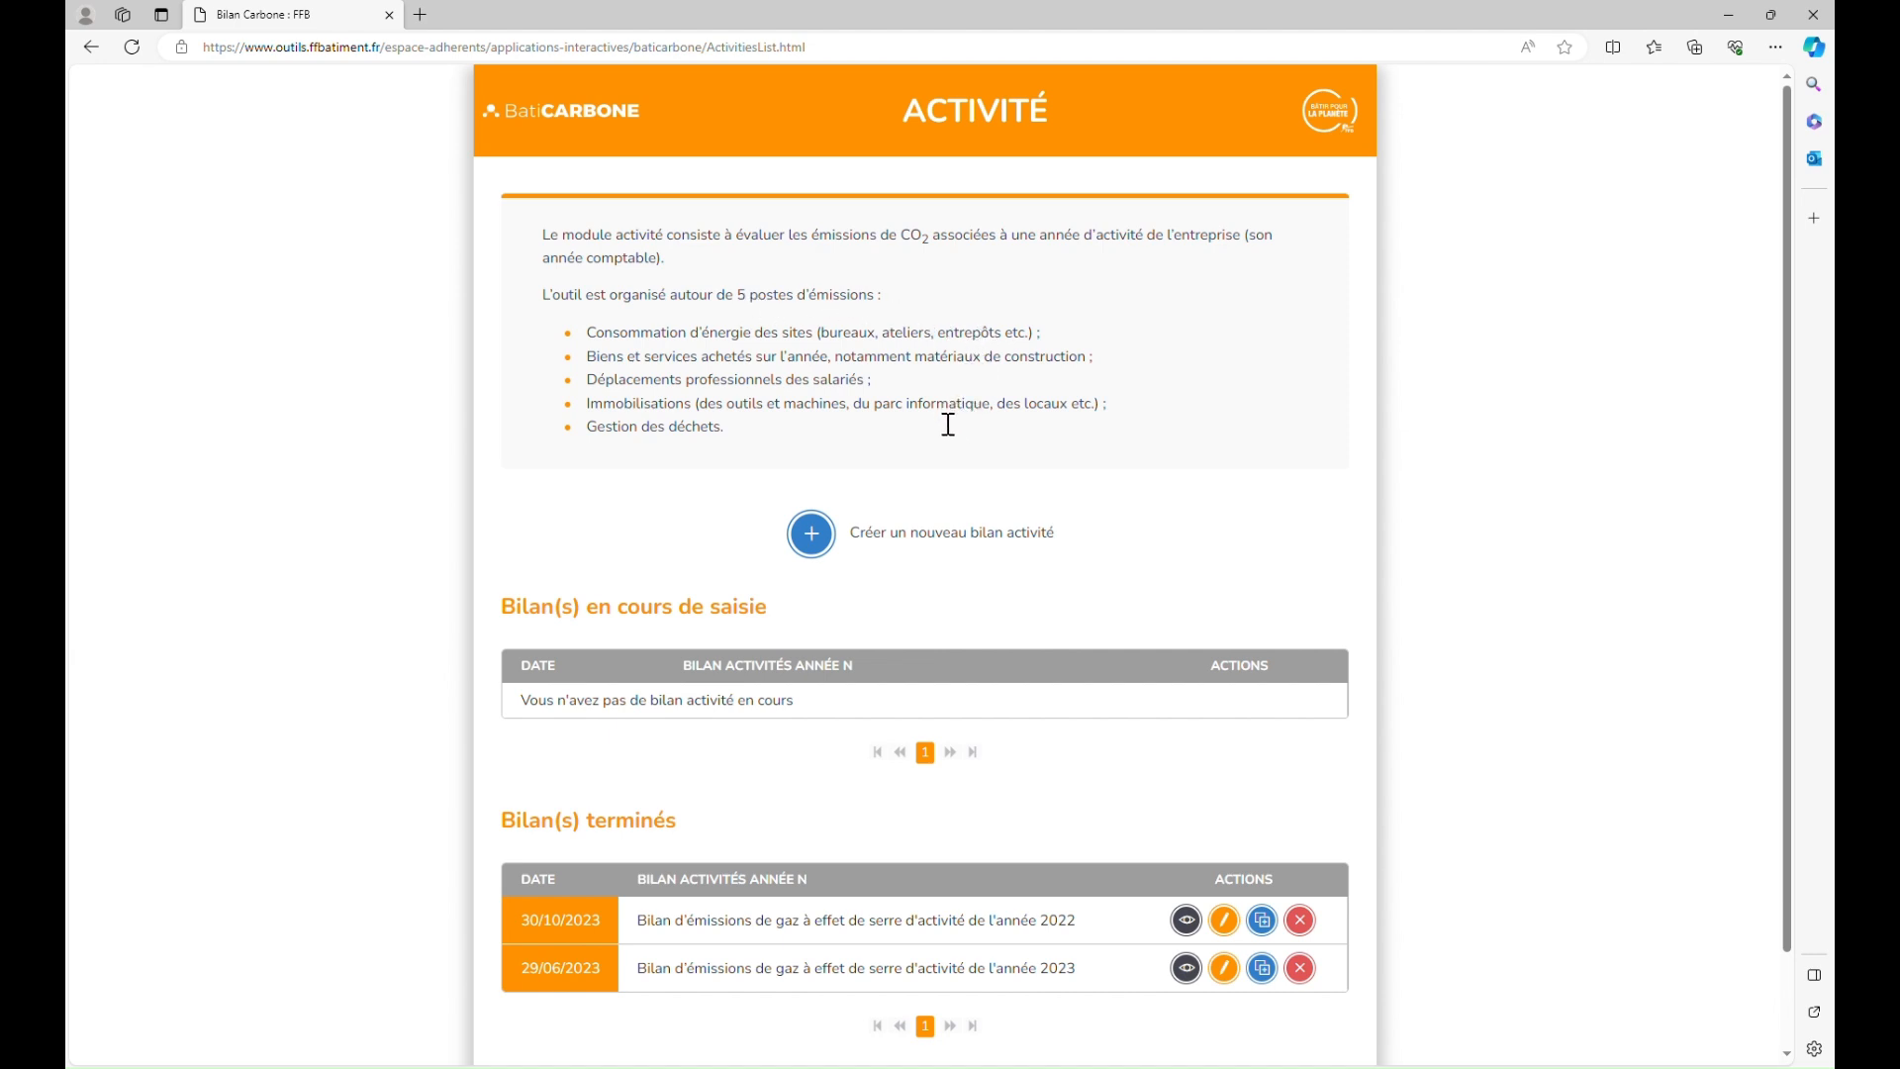
{"action": "scroll", "coordinate": [955, 460], "scroll_direction": "down", "scroll_amount": 1}
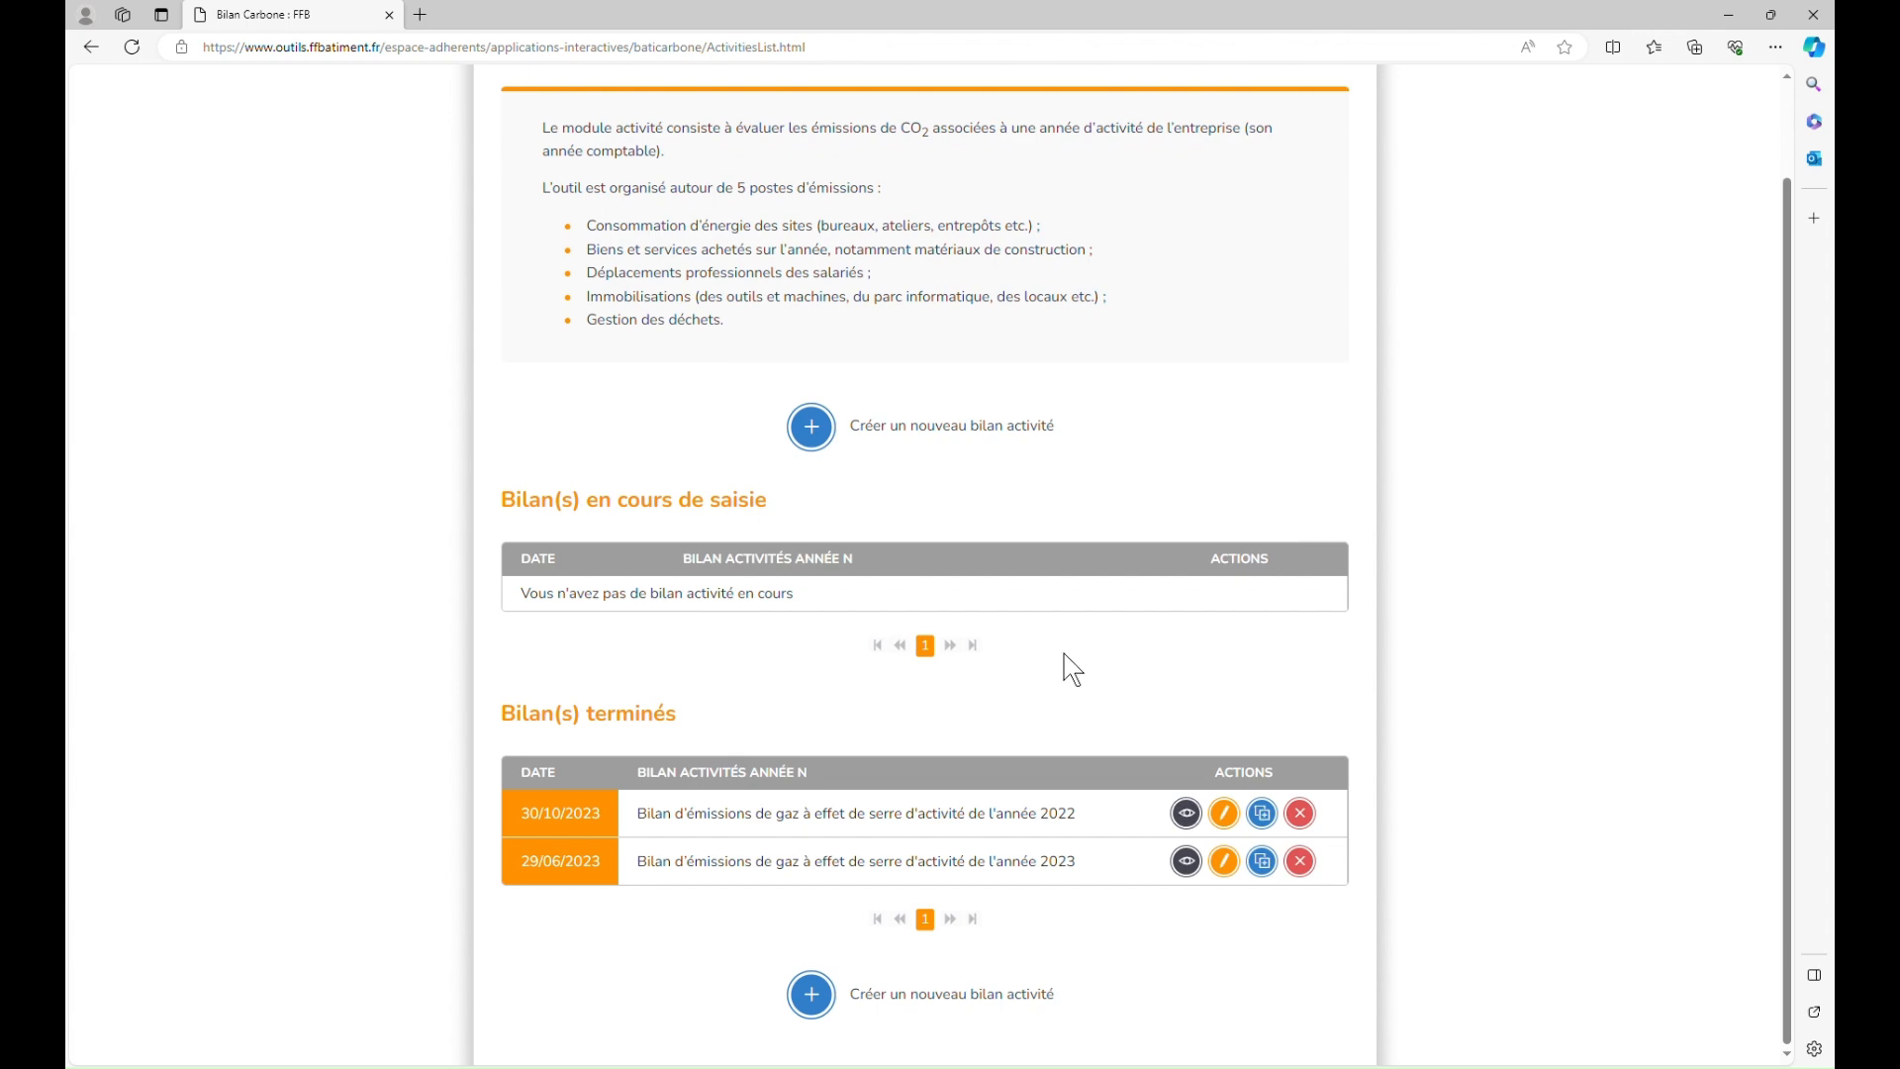
{"action": "left_click", "coordinate": [828, 452]}
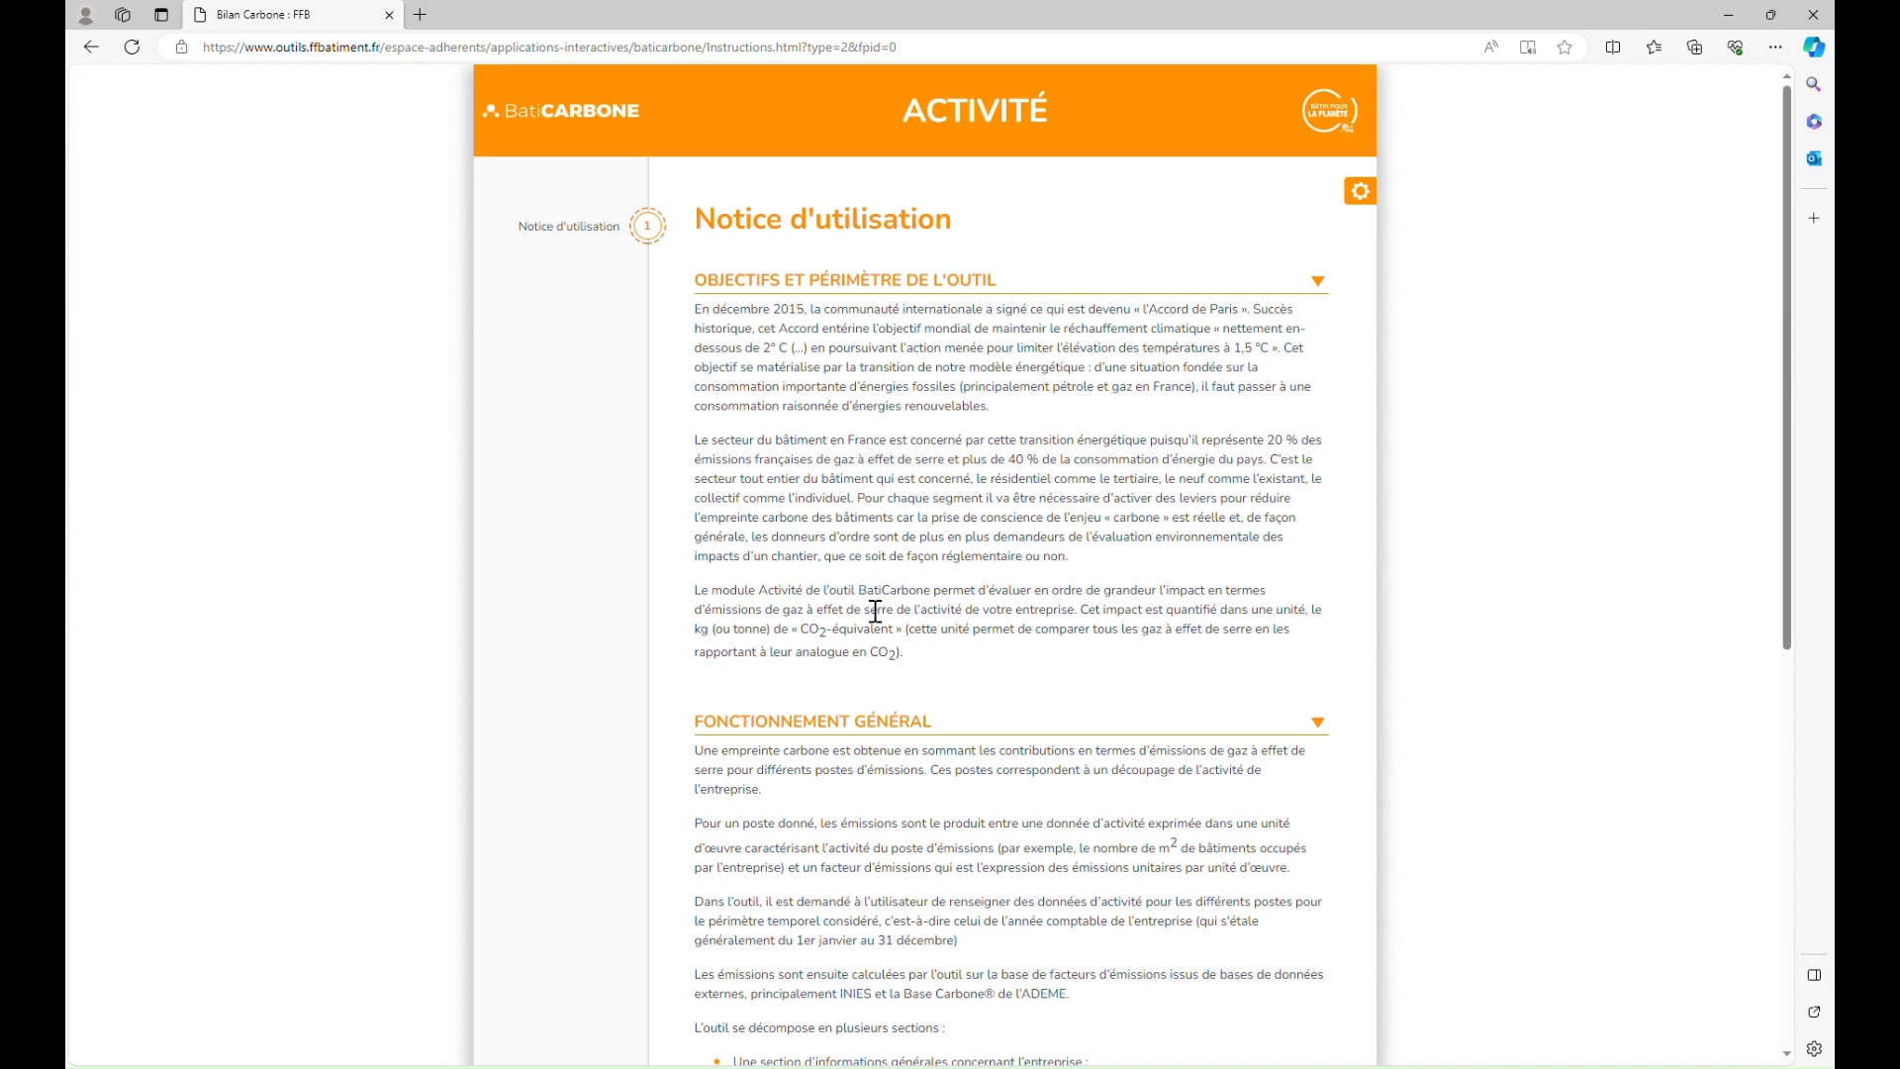
Step: Read down the Notice d'utilisation covering the tool's seven sections, from company information to waste
{"action": "scroll", "coordinate": [875, 623], "scroll_direction": "down", "scroll_amount": 2}
{"action": "scroll", "coordinate": [875, 622], "scroll_direction": "down", "scroll_amount": 3}
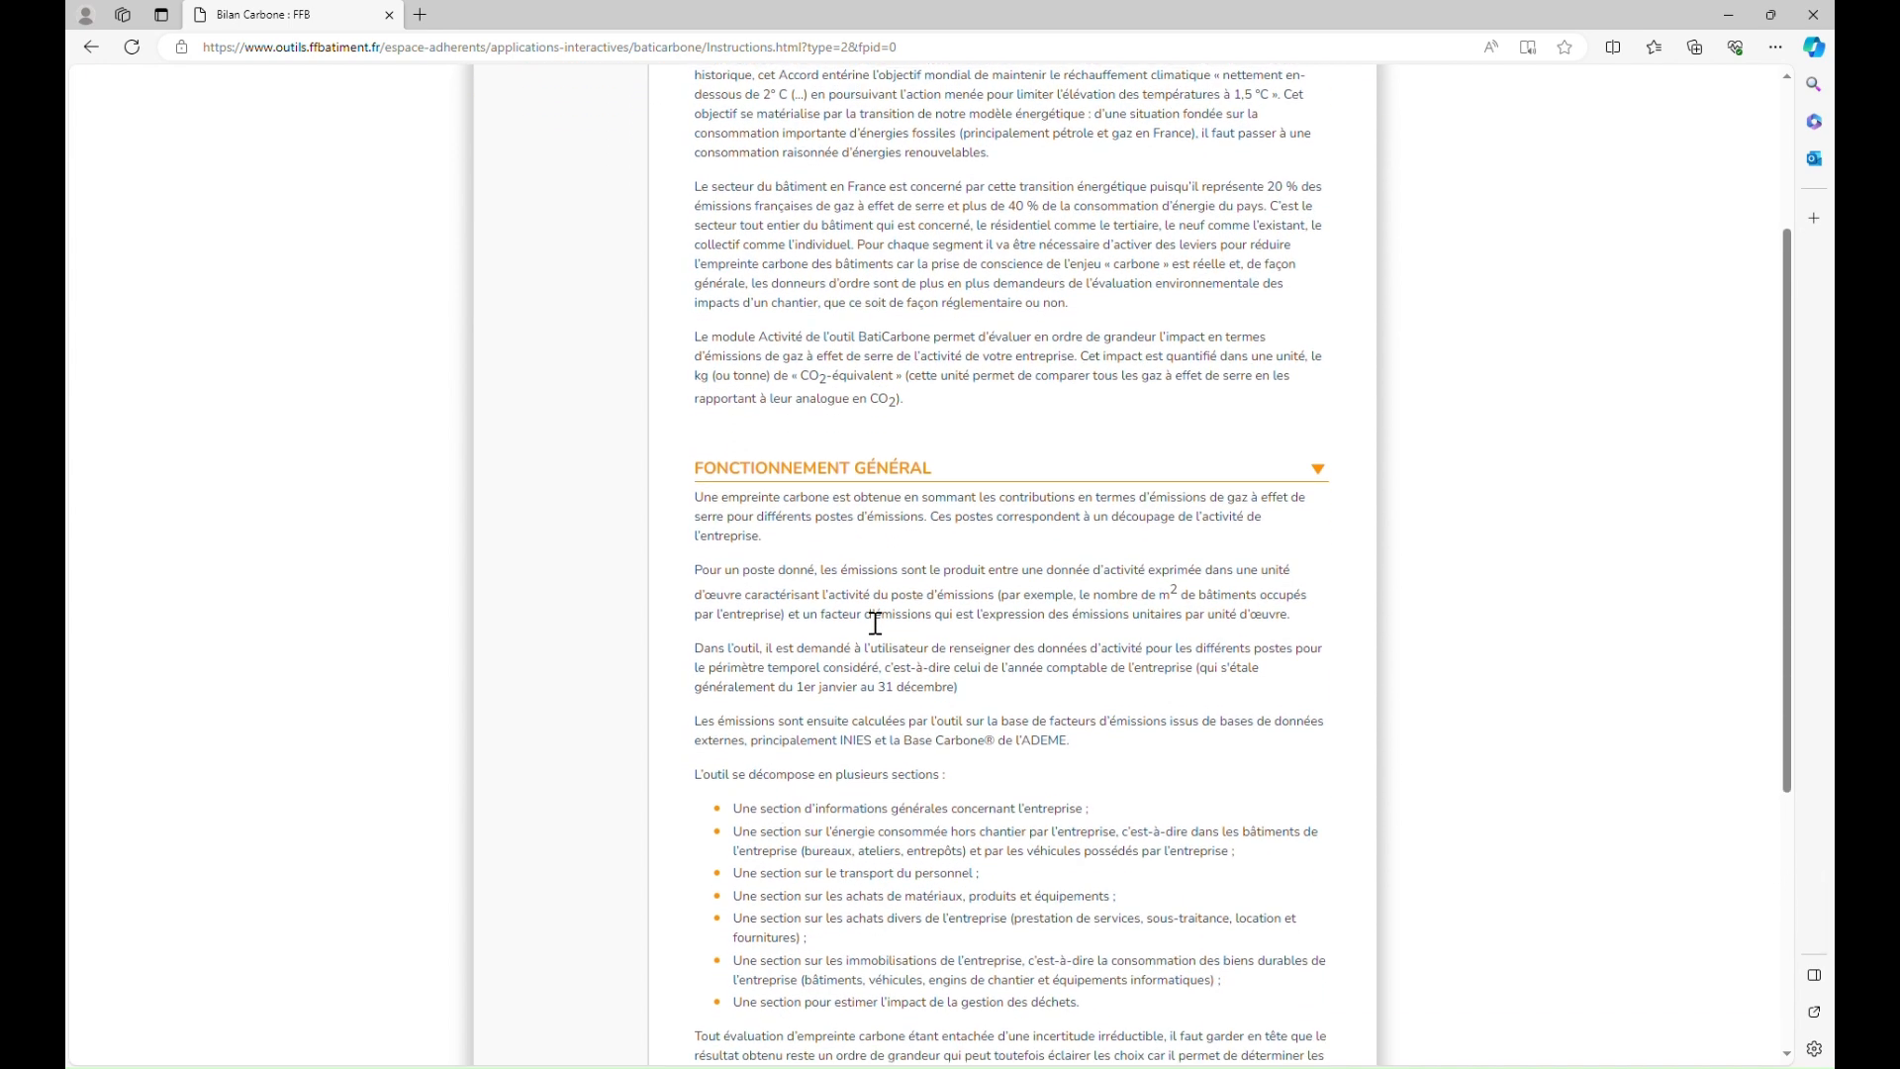
{"action": "scroll", "coordinate": [935, 693], "scroll_direction": "down", "scroll_amount": 3}
{"action": "scroll", "coordinate": [945, 705], "scroll_direction": "down", "scroll_amount": 1}
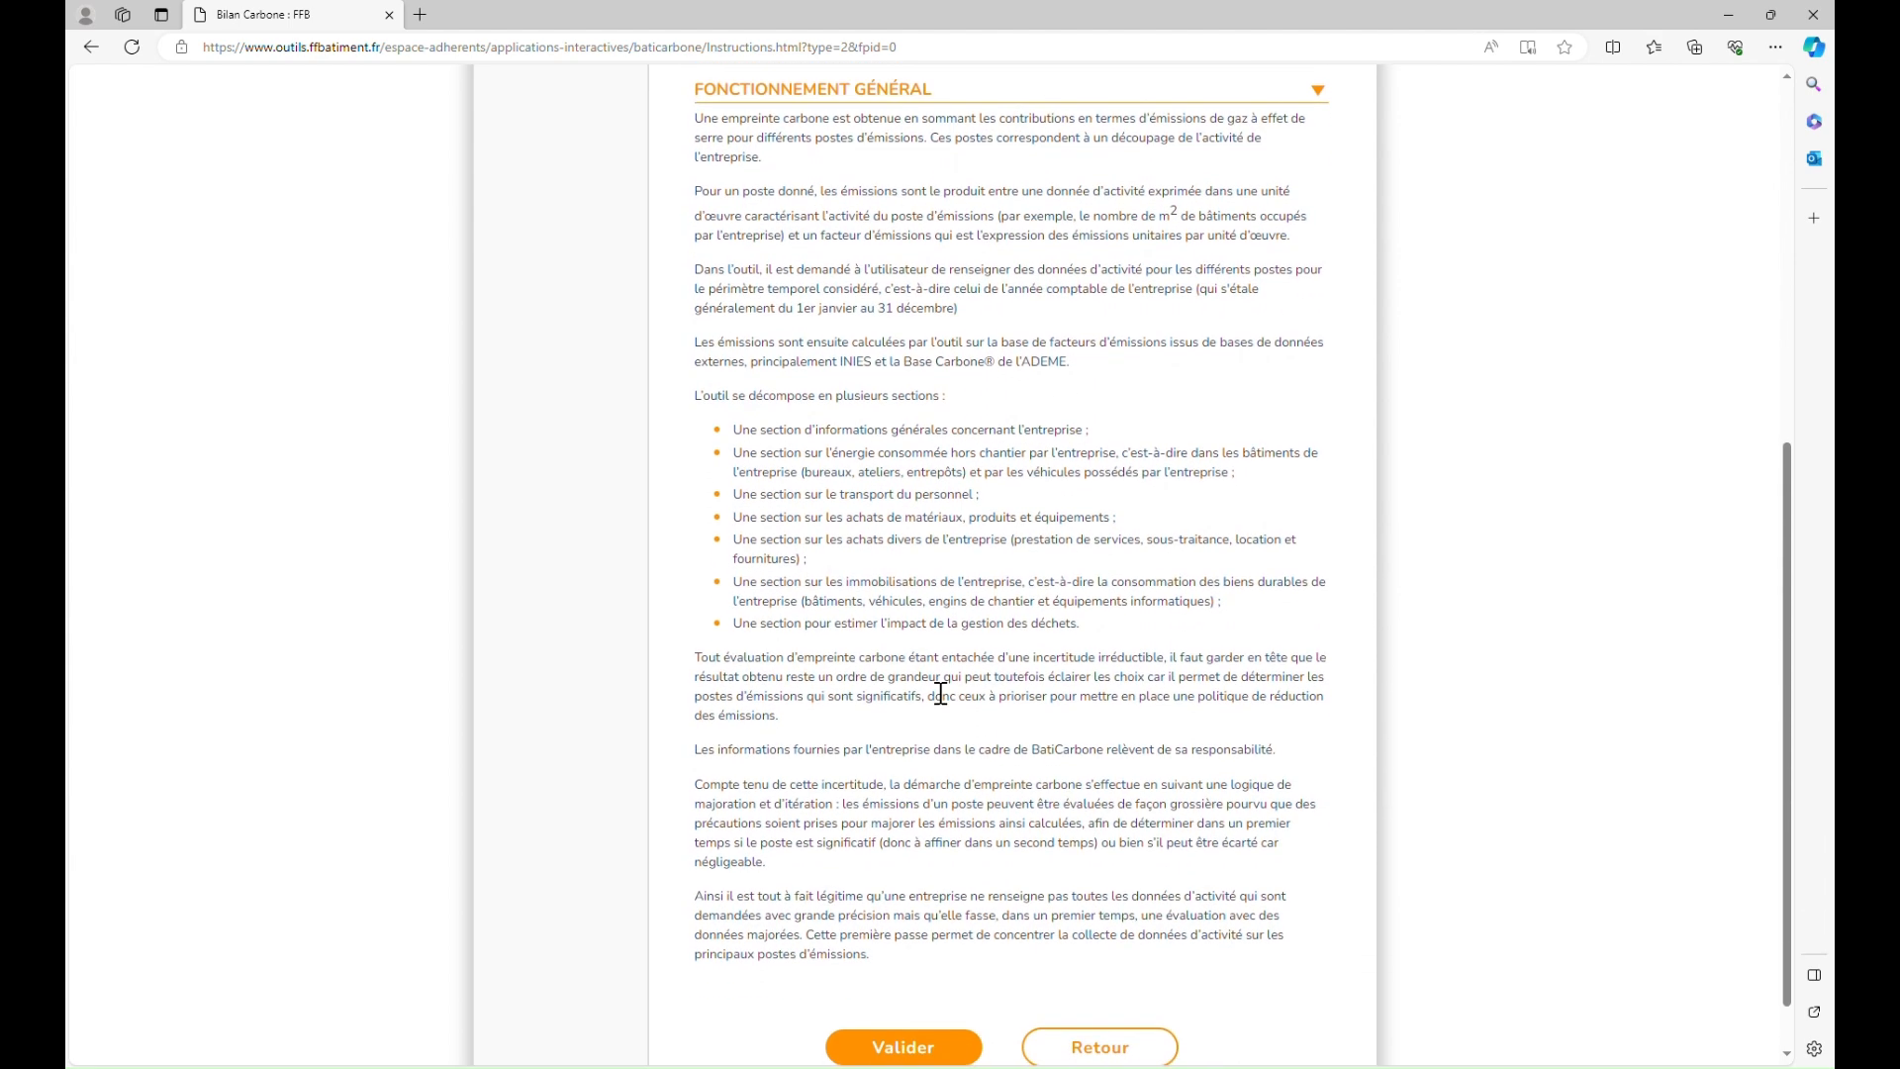
{"action": "scroll", "coordinate": [940, 692], "scroll_direction": "down", "scroll_amount": 1}
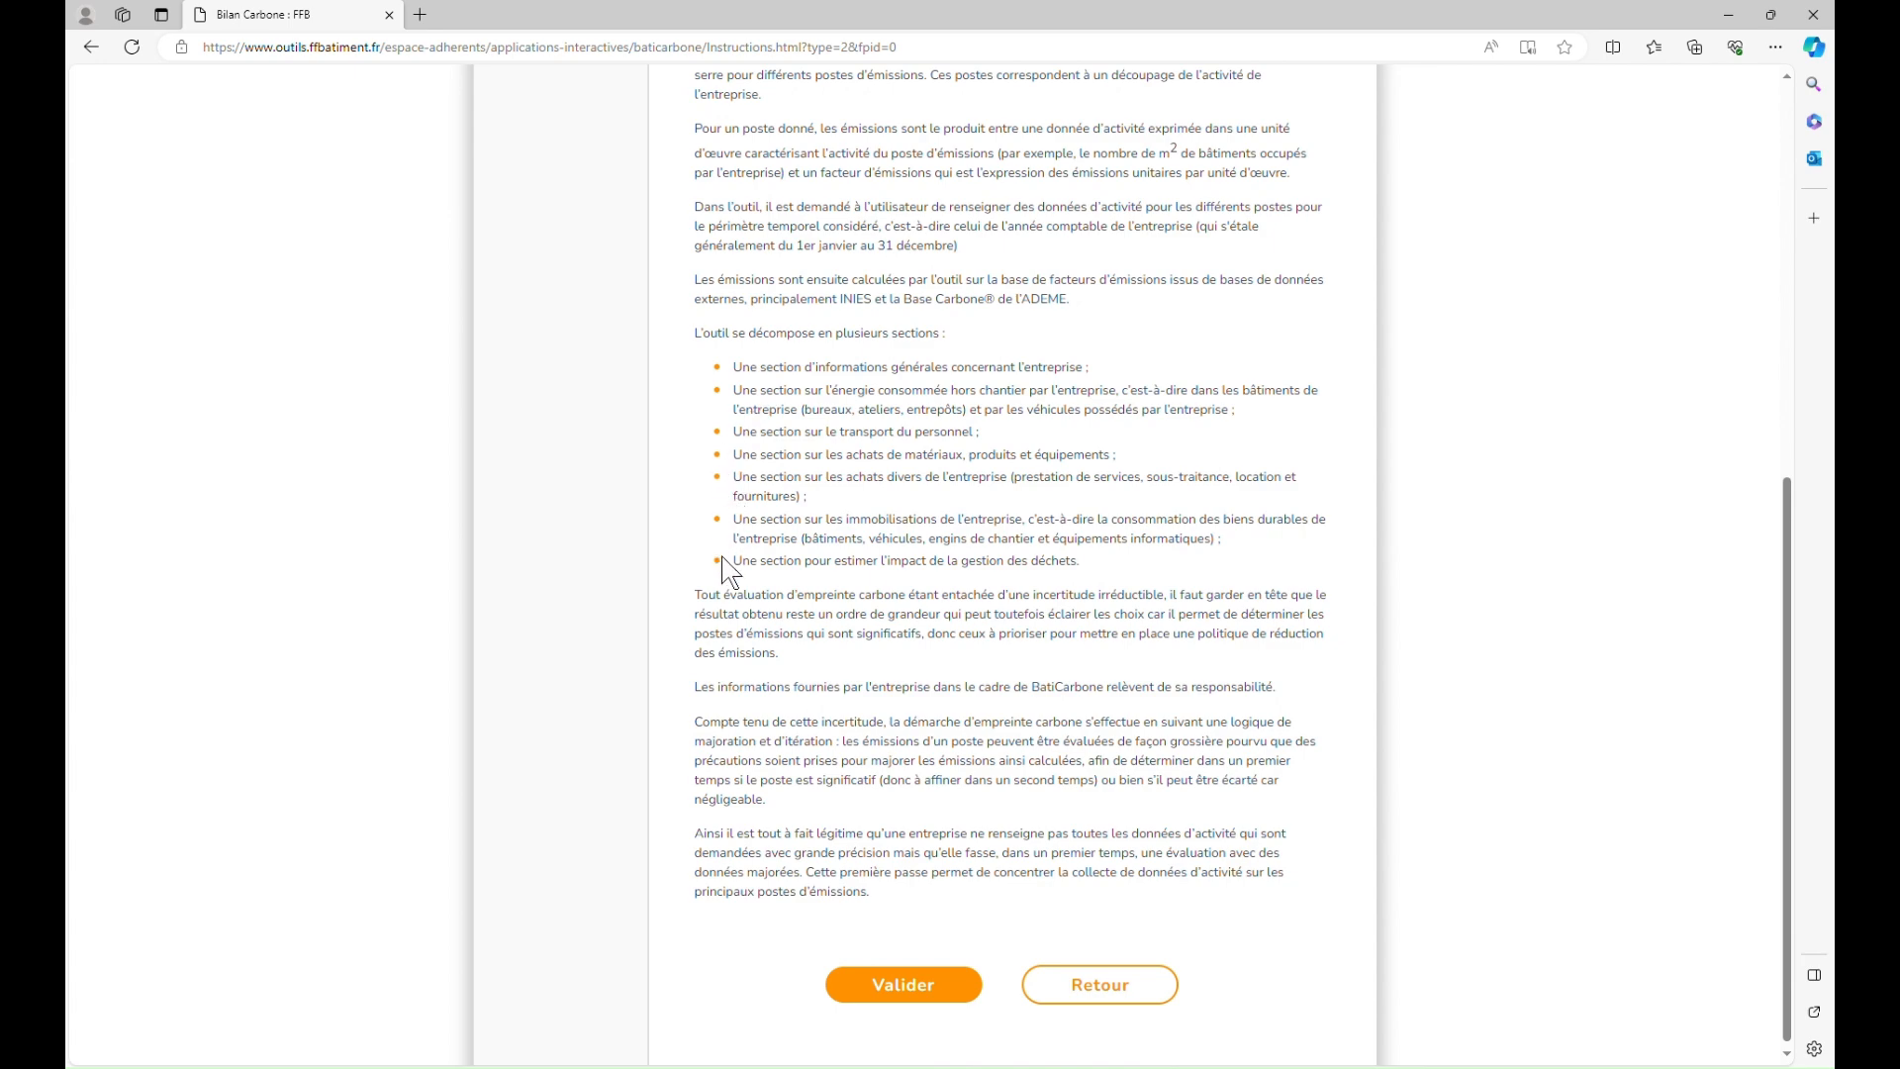
{"action": "scroll", "coordinate": [733, 593], "scroll_direction": "down", "scroll_amount": 1}
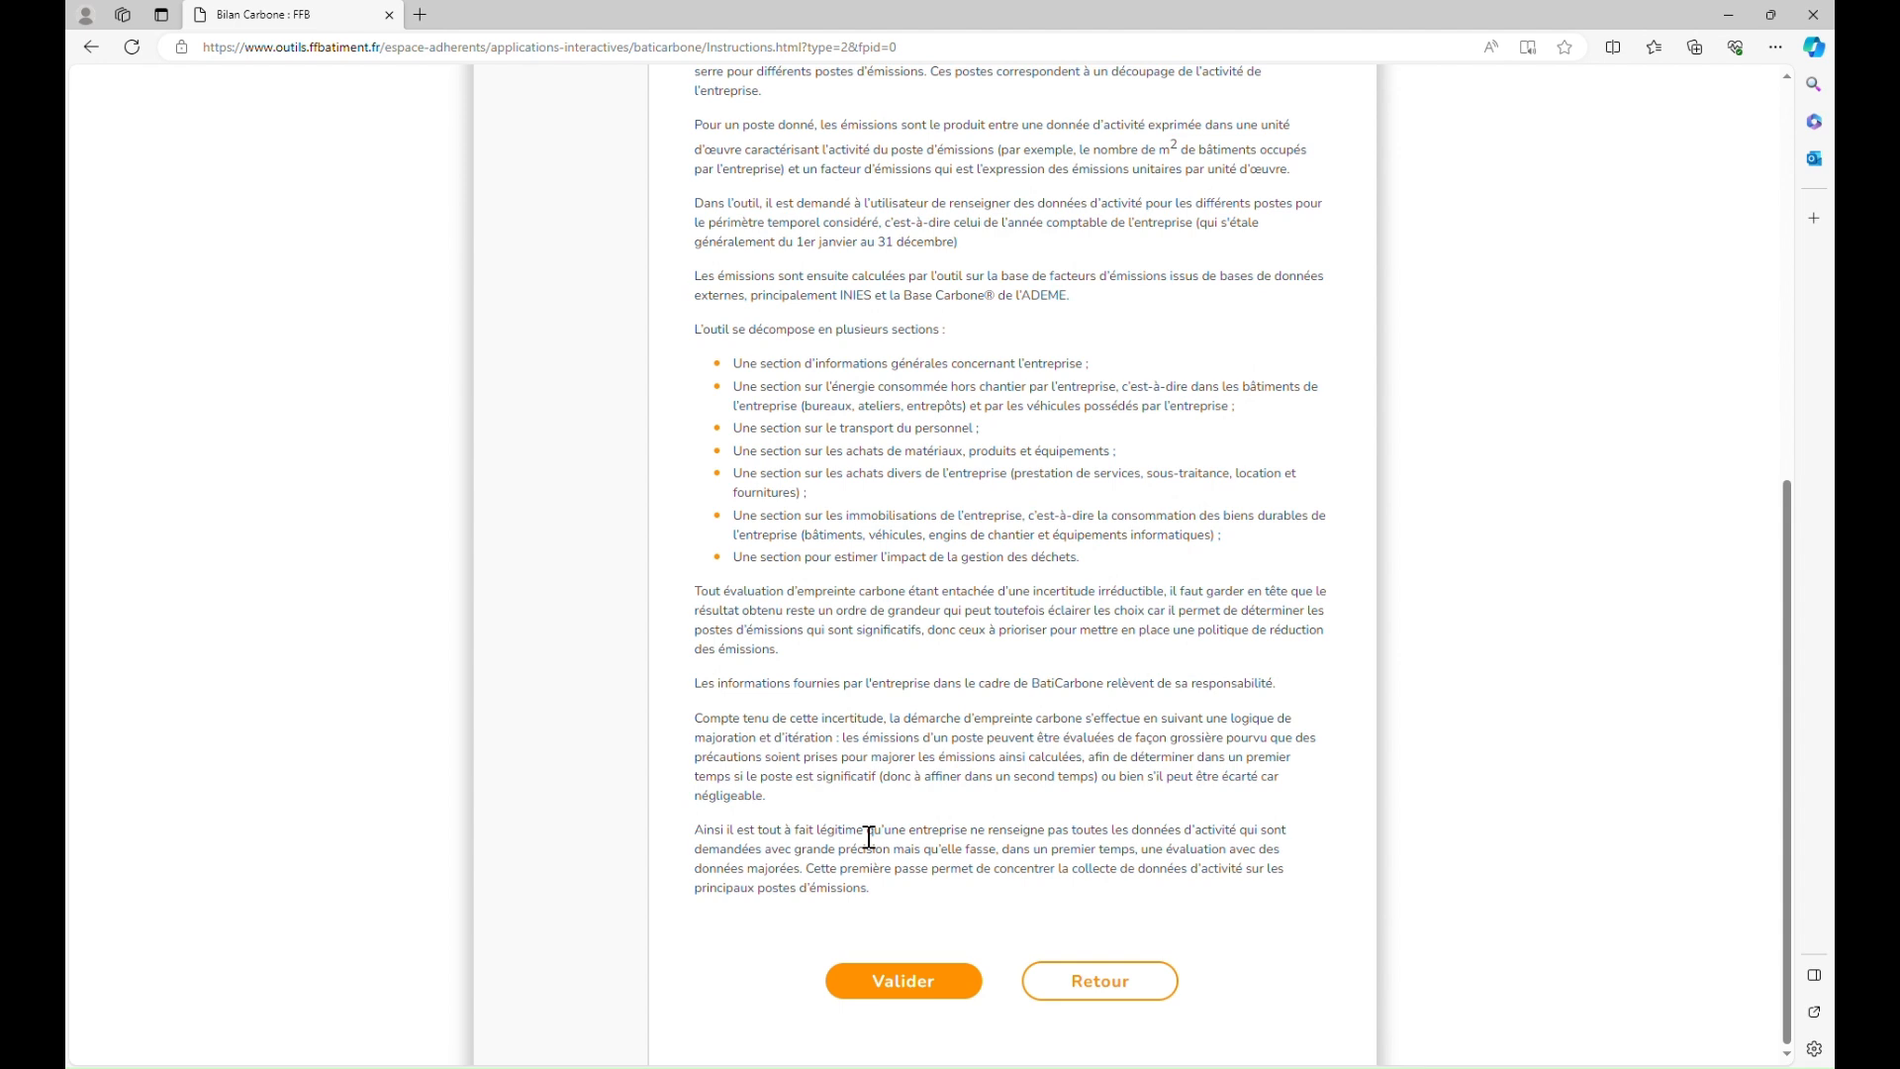
Step: Accept the instructions and enter the contact's name and e-mail address
{"action": "left_click", "coordinate": [920, 998]}
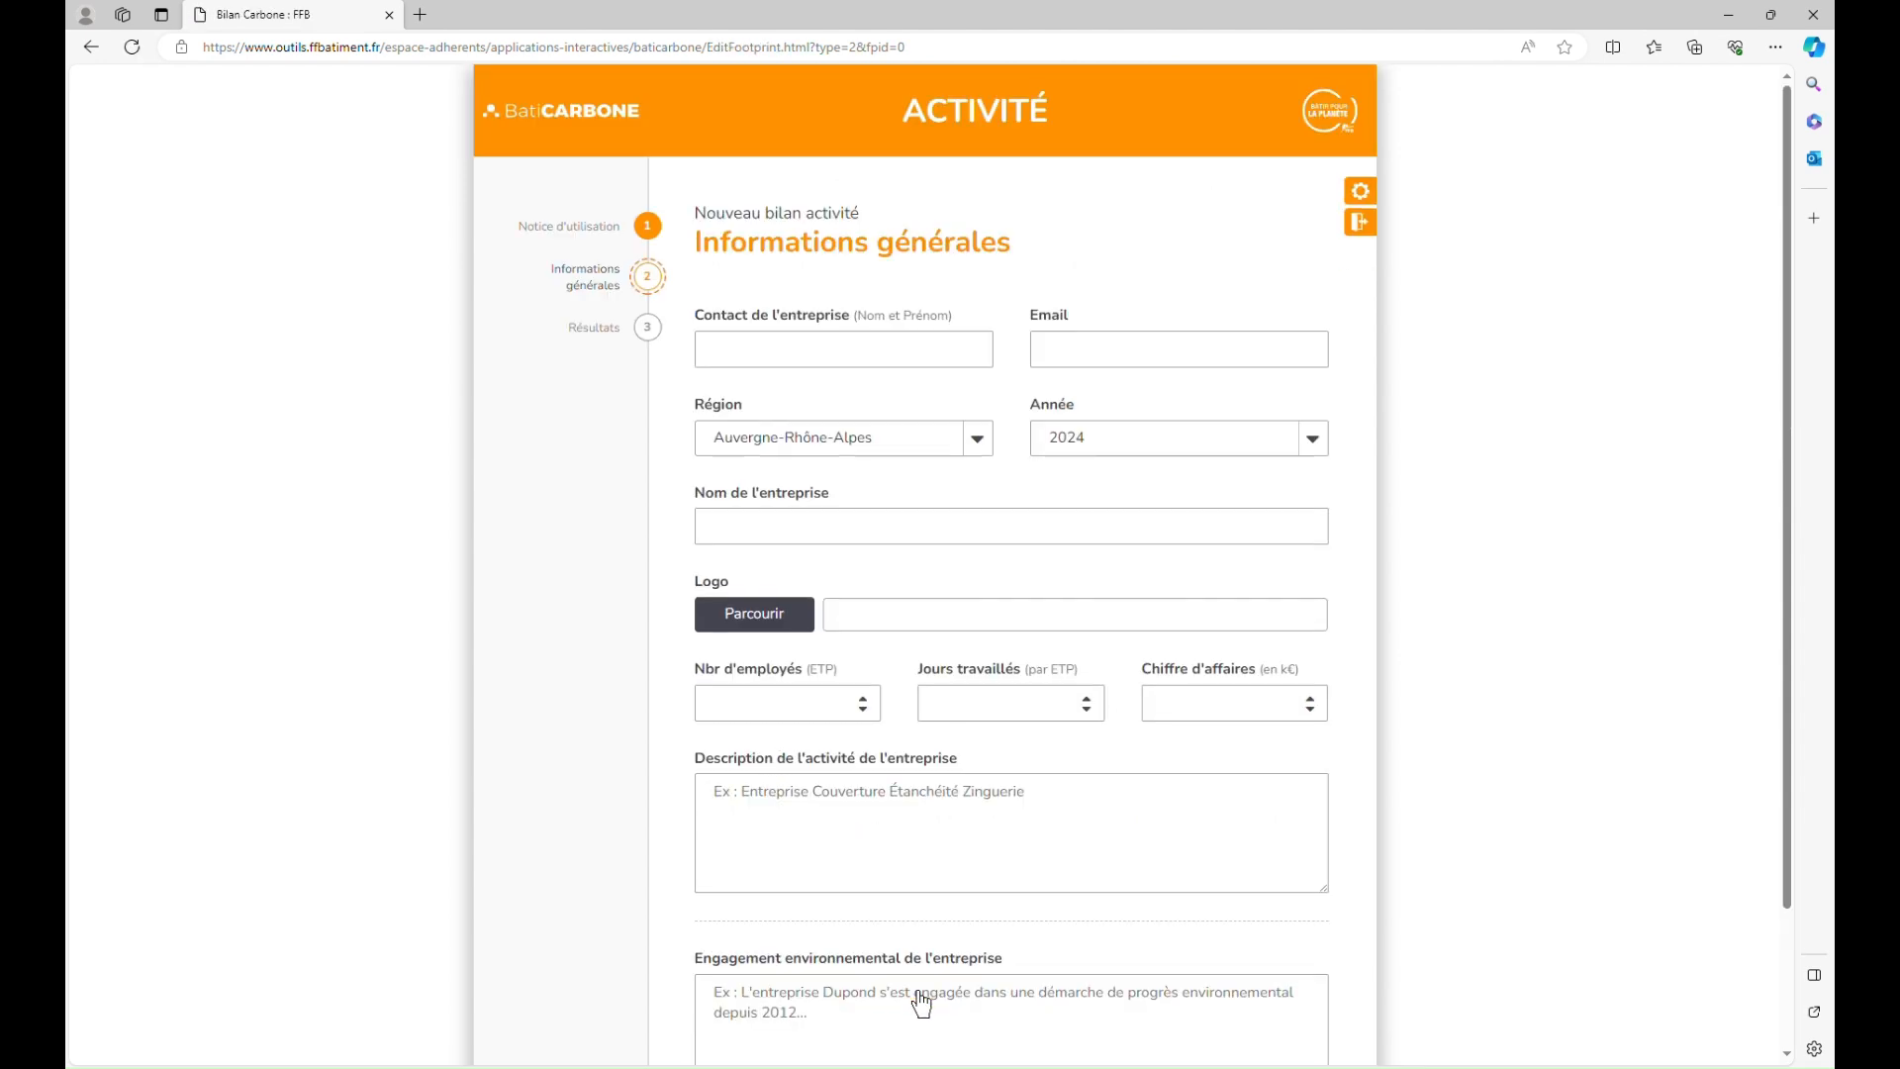
{"action": "left_click", "coordinate": [791, 358]}
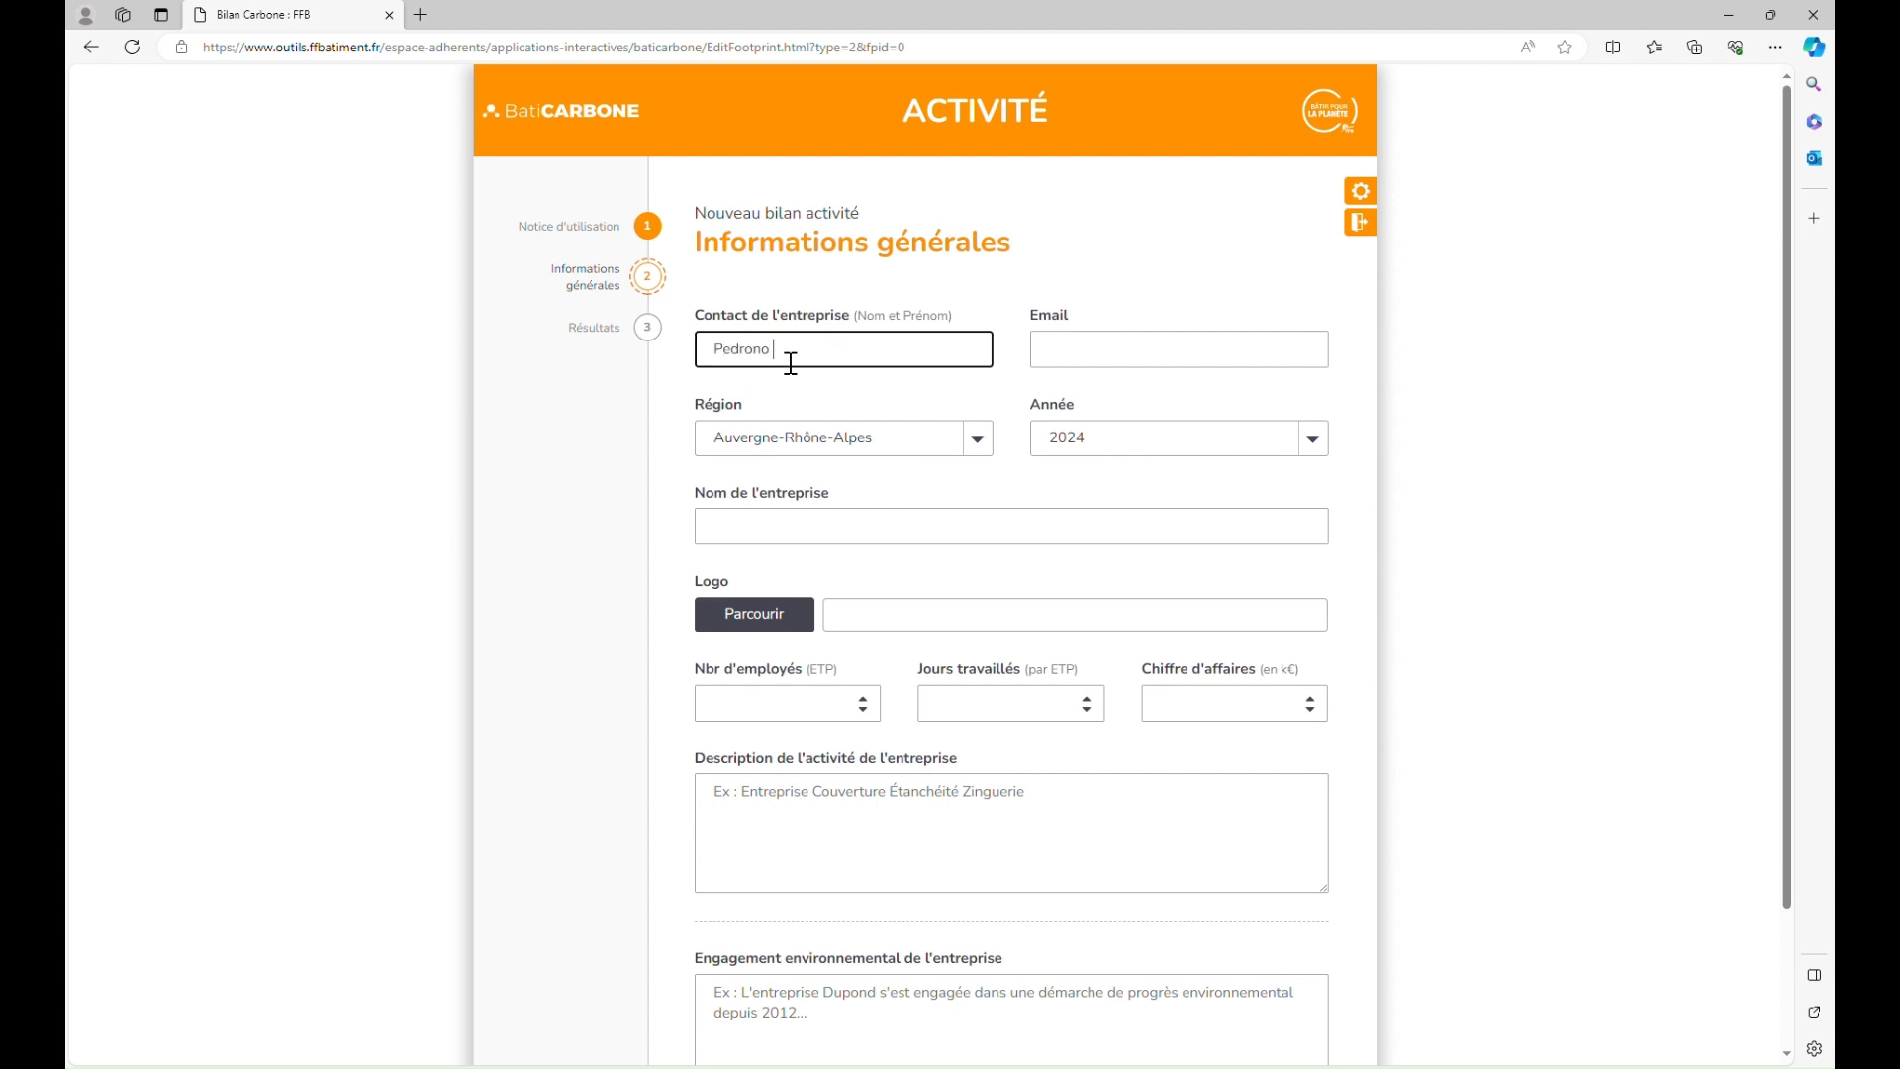
{"action": "key", "text": "Tab"}
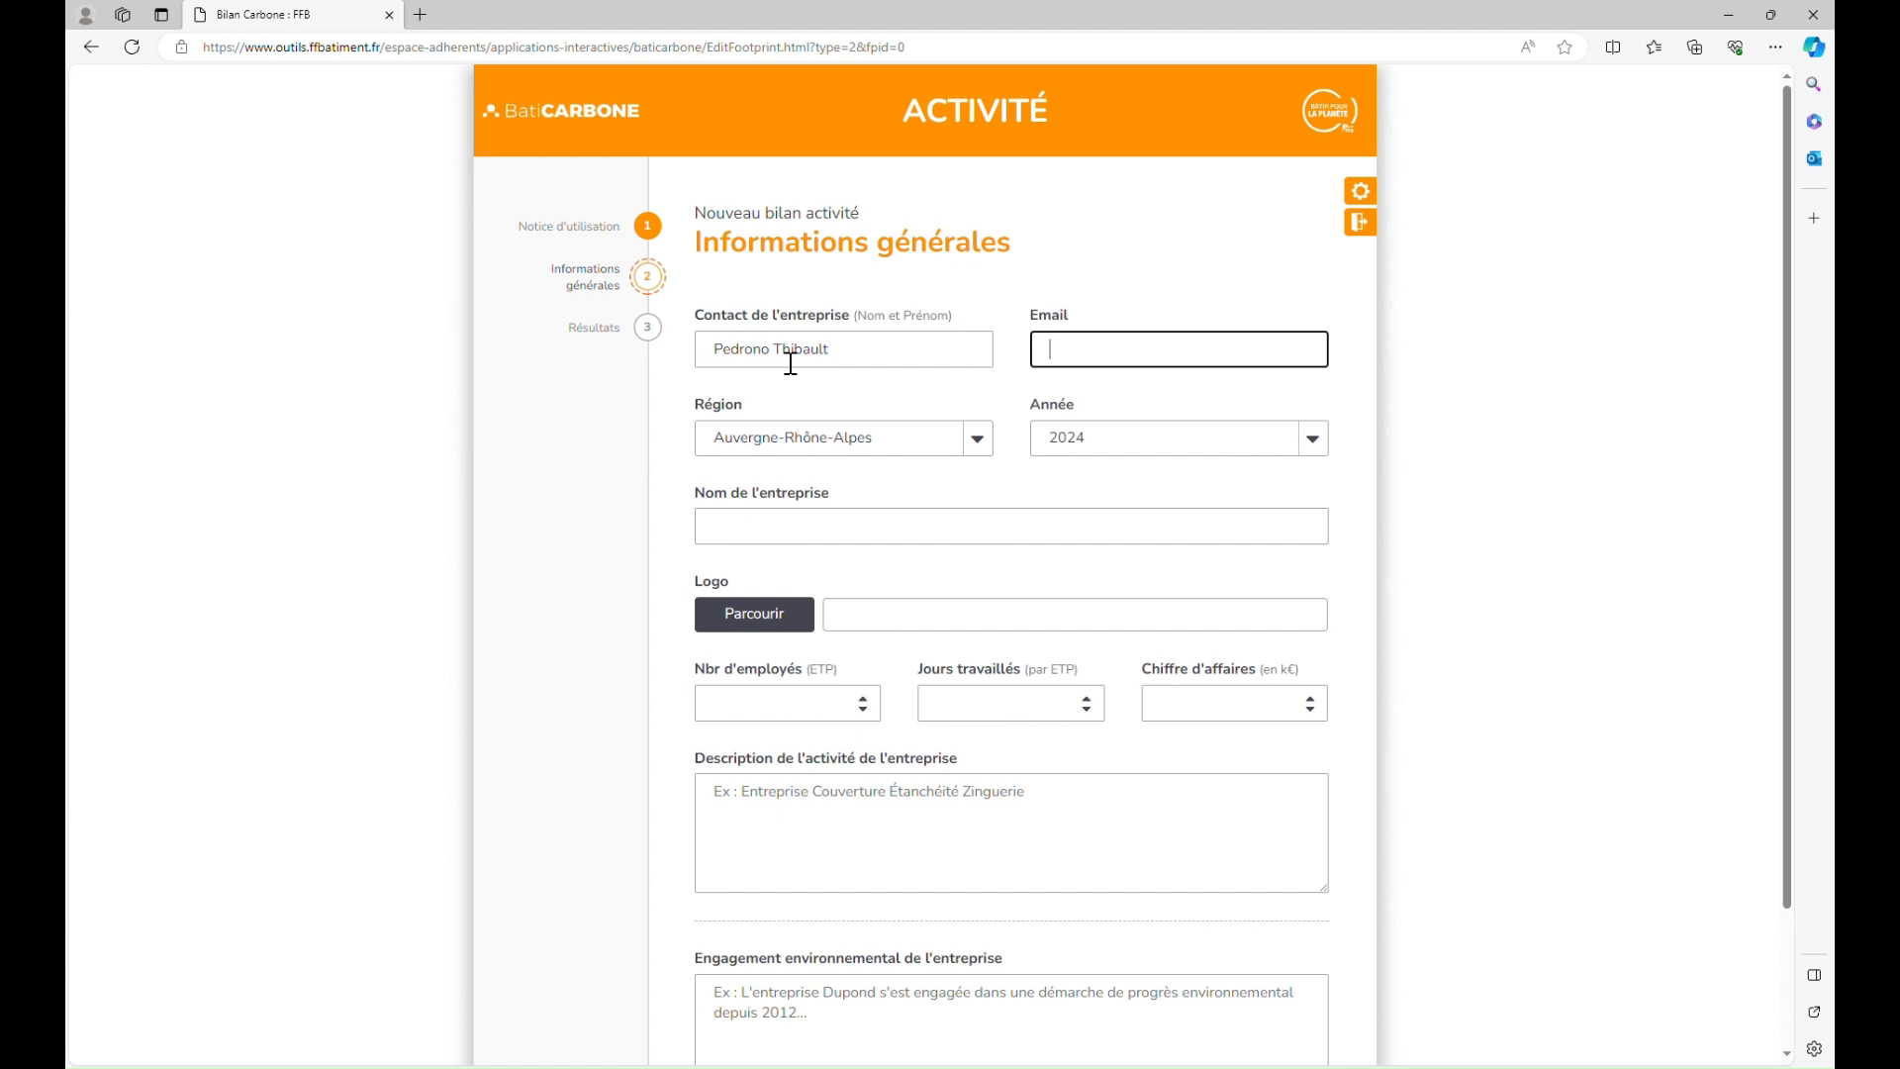
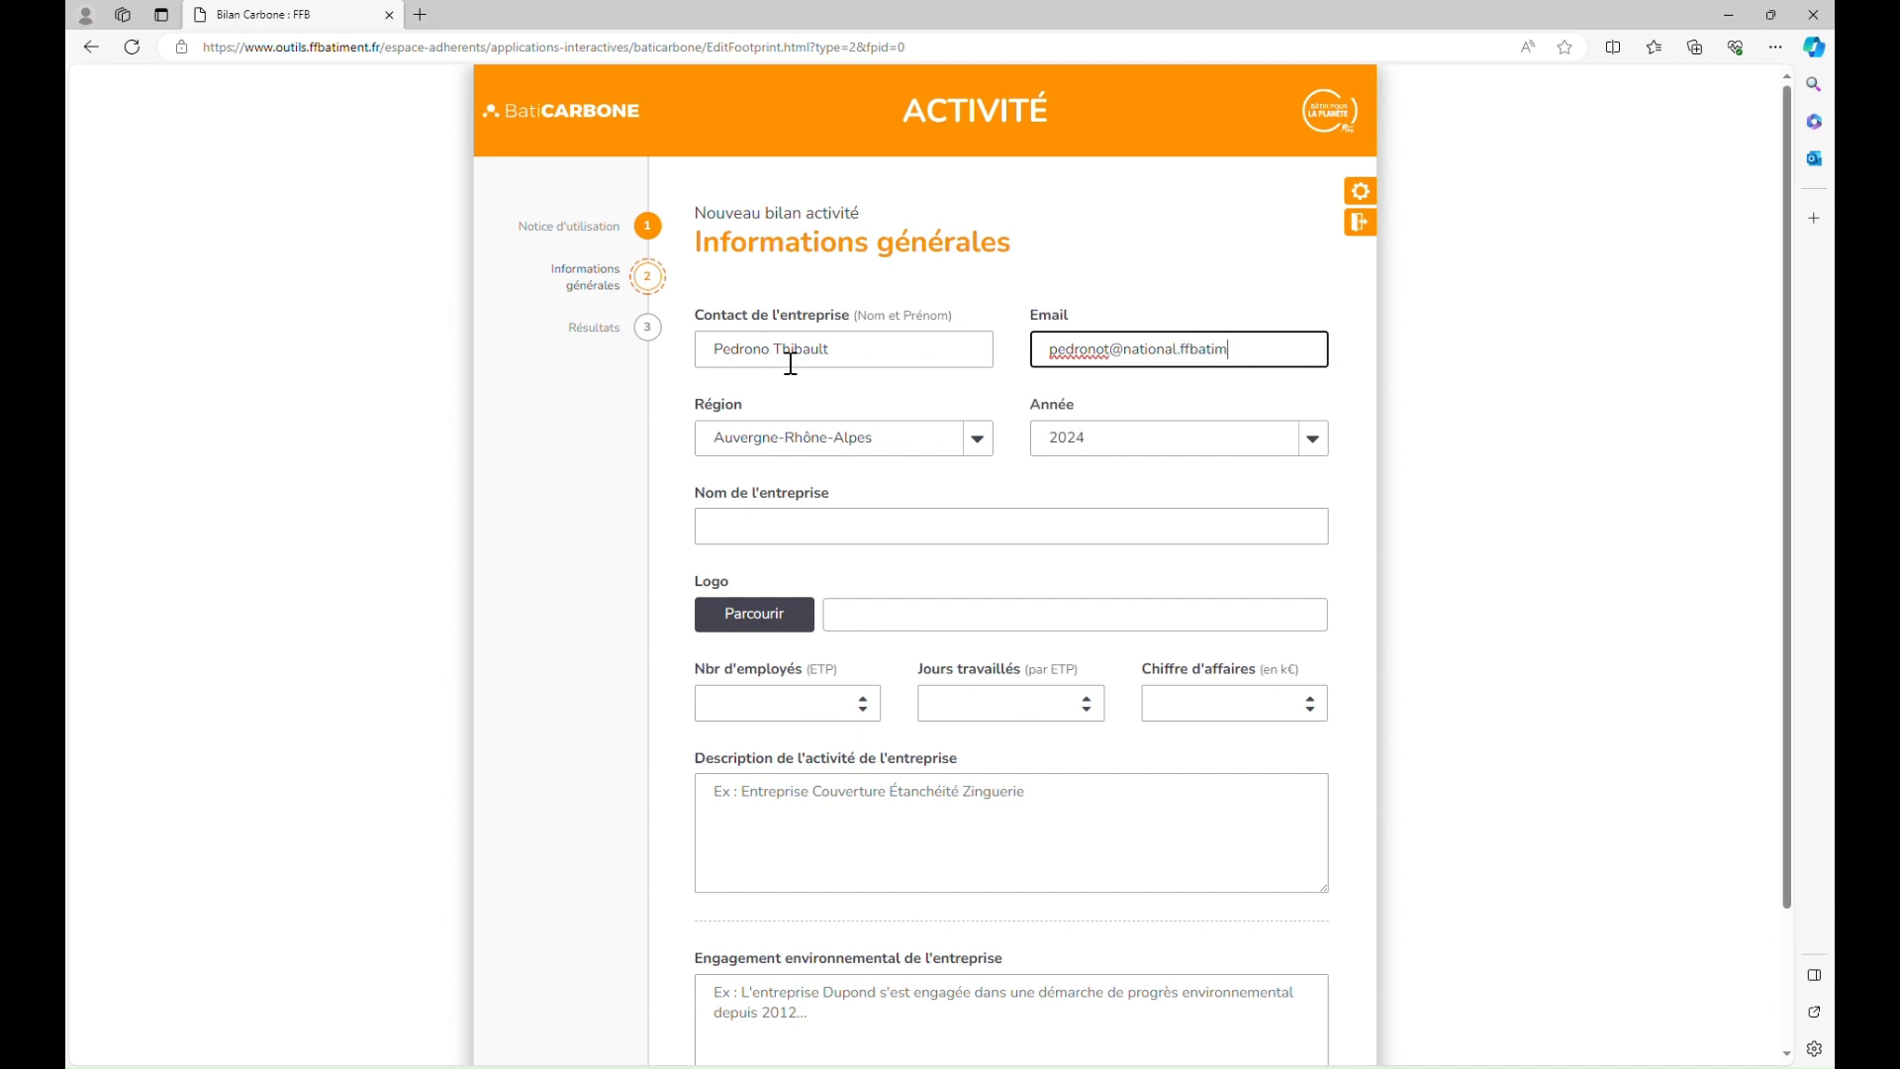
Step: Choose Île-de-France as the region and enter the company name
{"action": "left_click", "coordinate": [797, 451]}
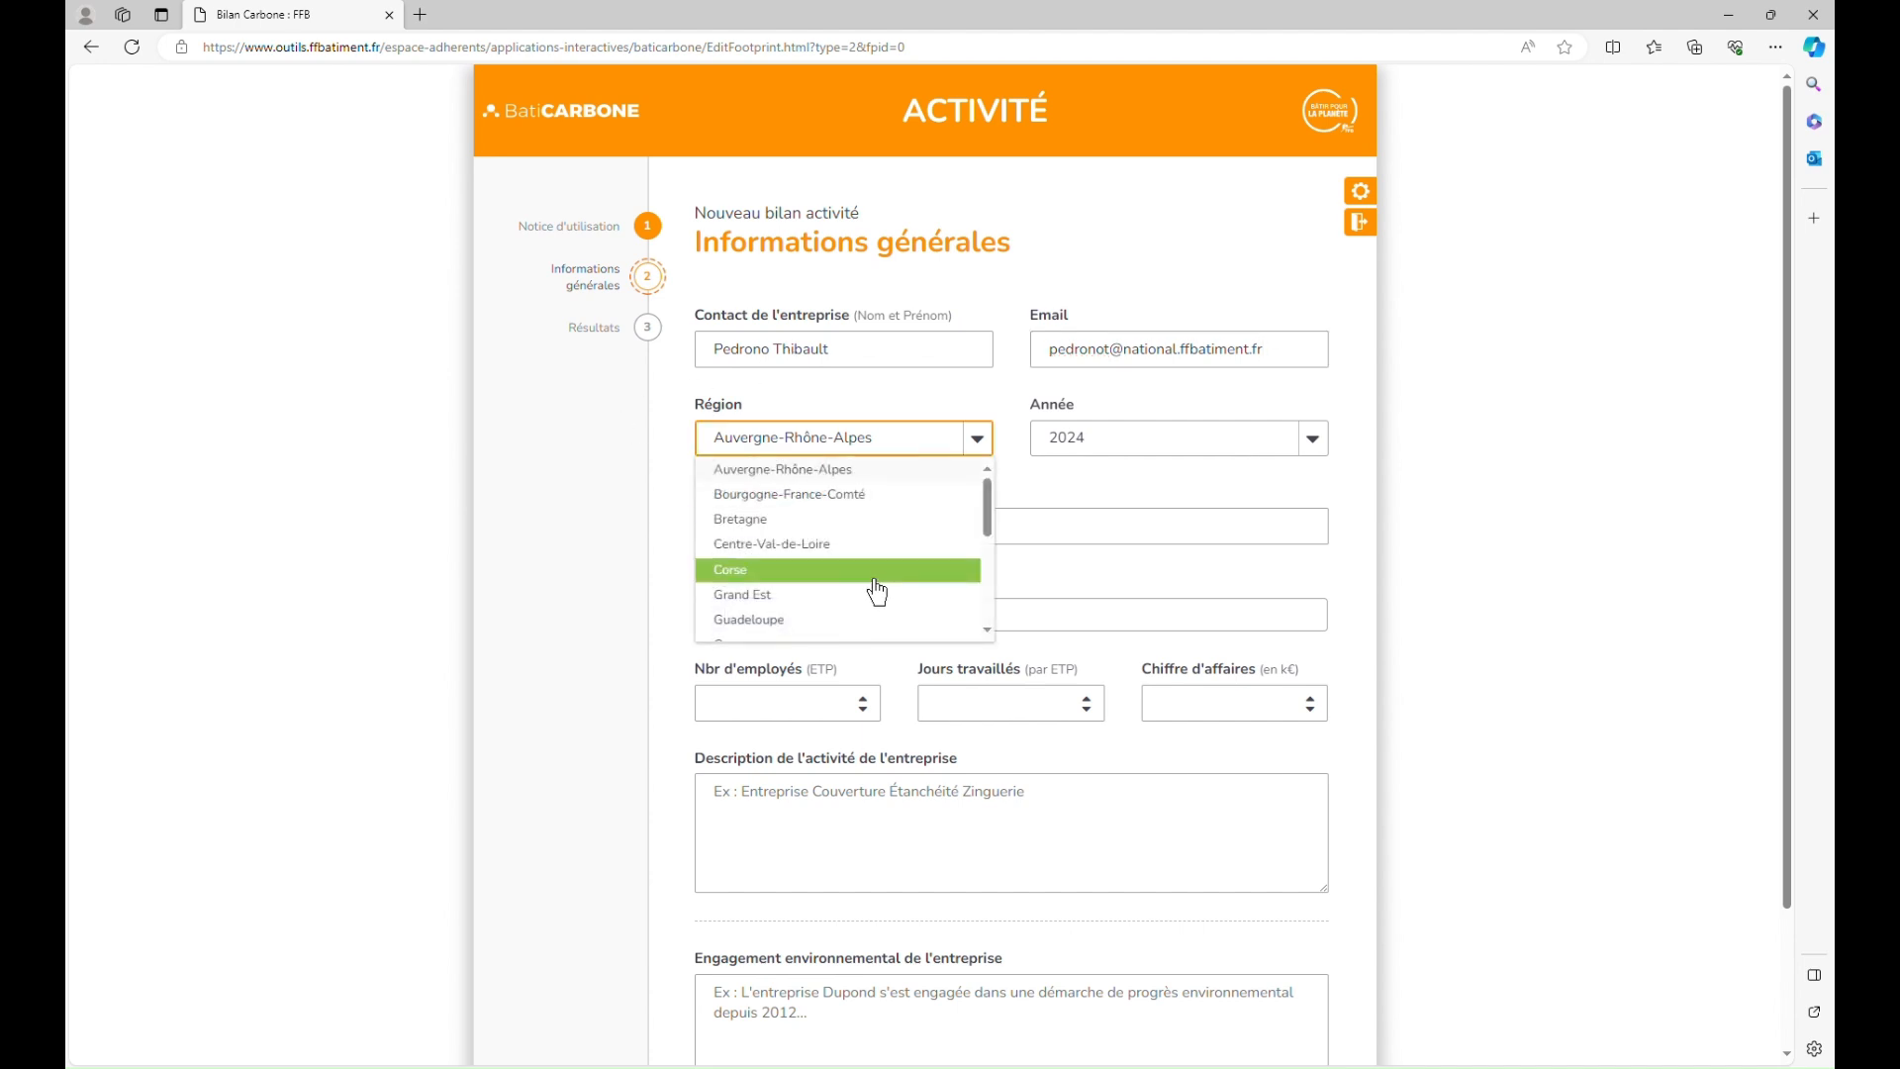
{"action": "scroll", "coordinate": [875, 592], "scroll_direction": "down", "scroll_amount": 2}
{"action": "left_click", "coordinate": [861, 605]}
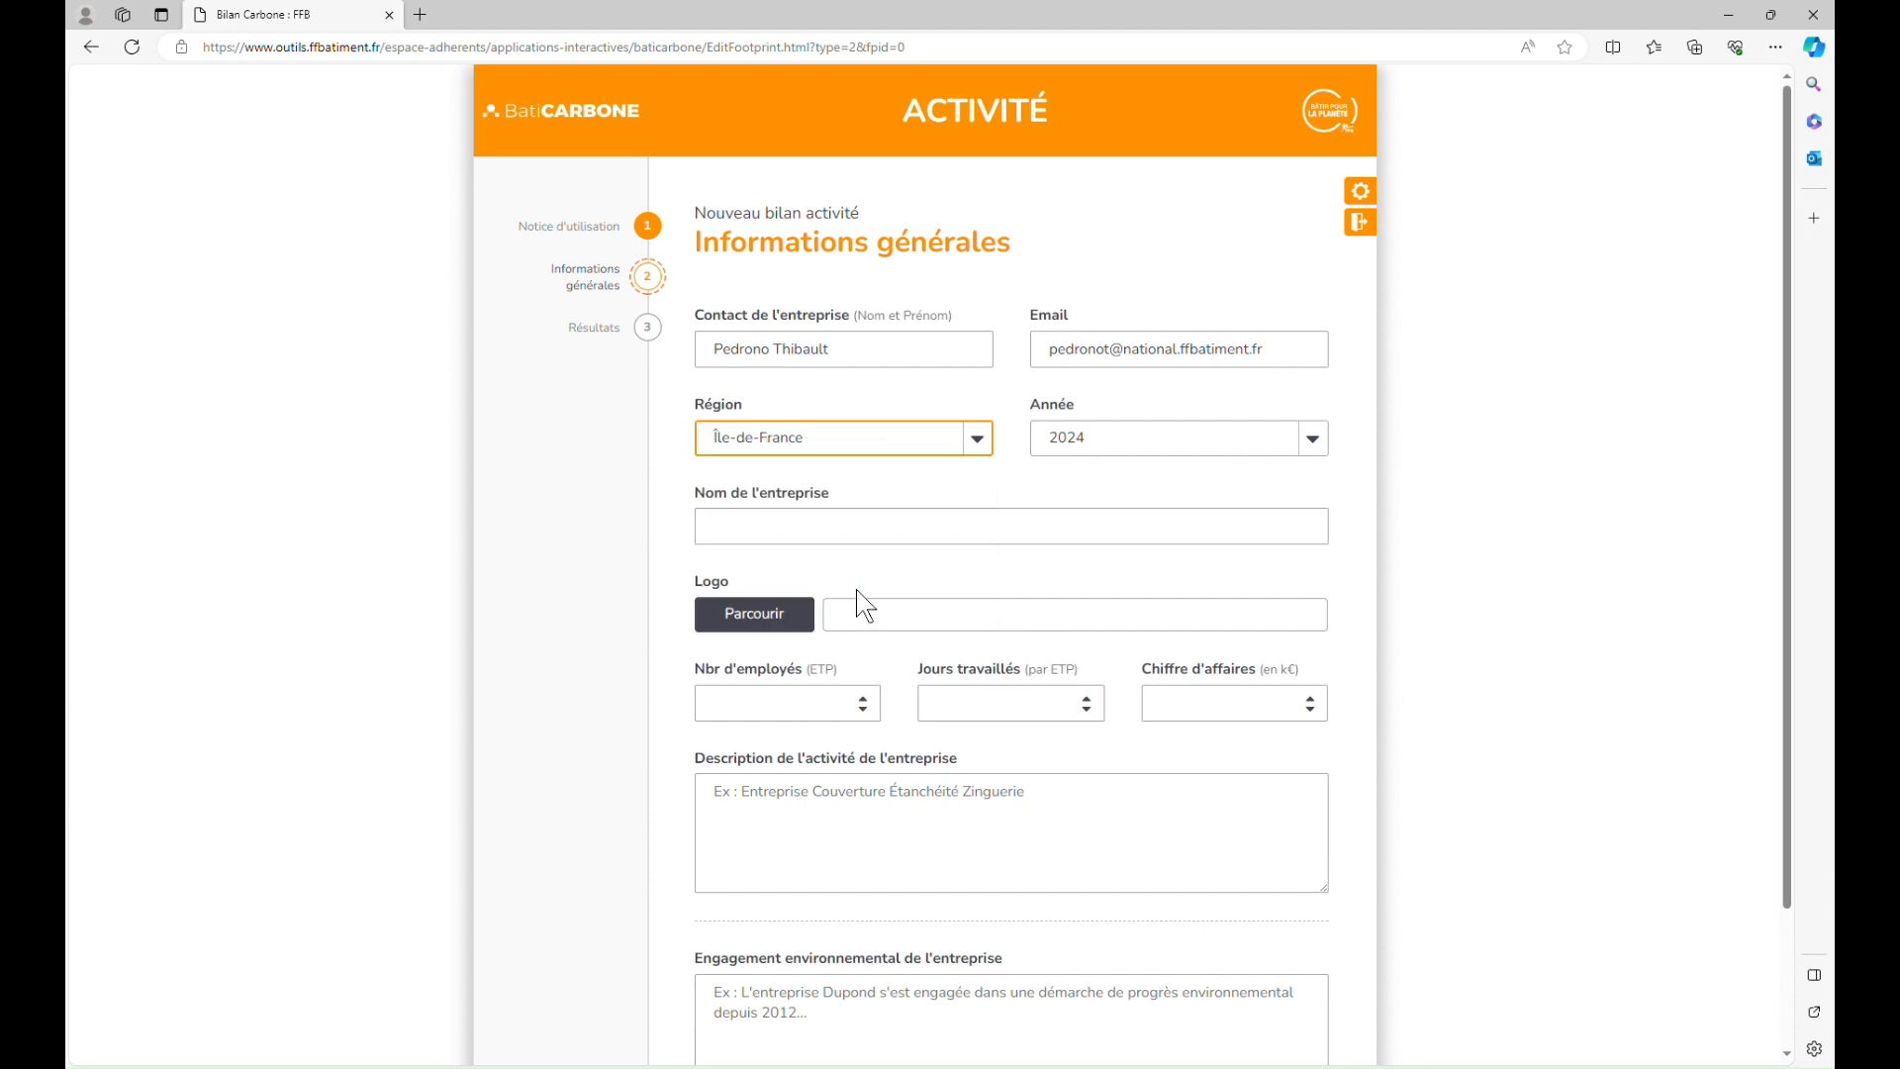
{"action": "left_click", "coordinate": [965, 543]}
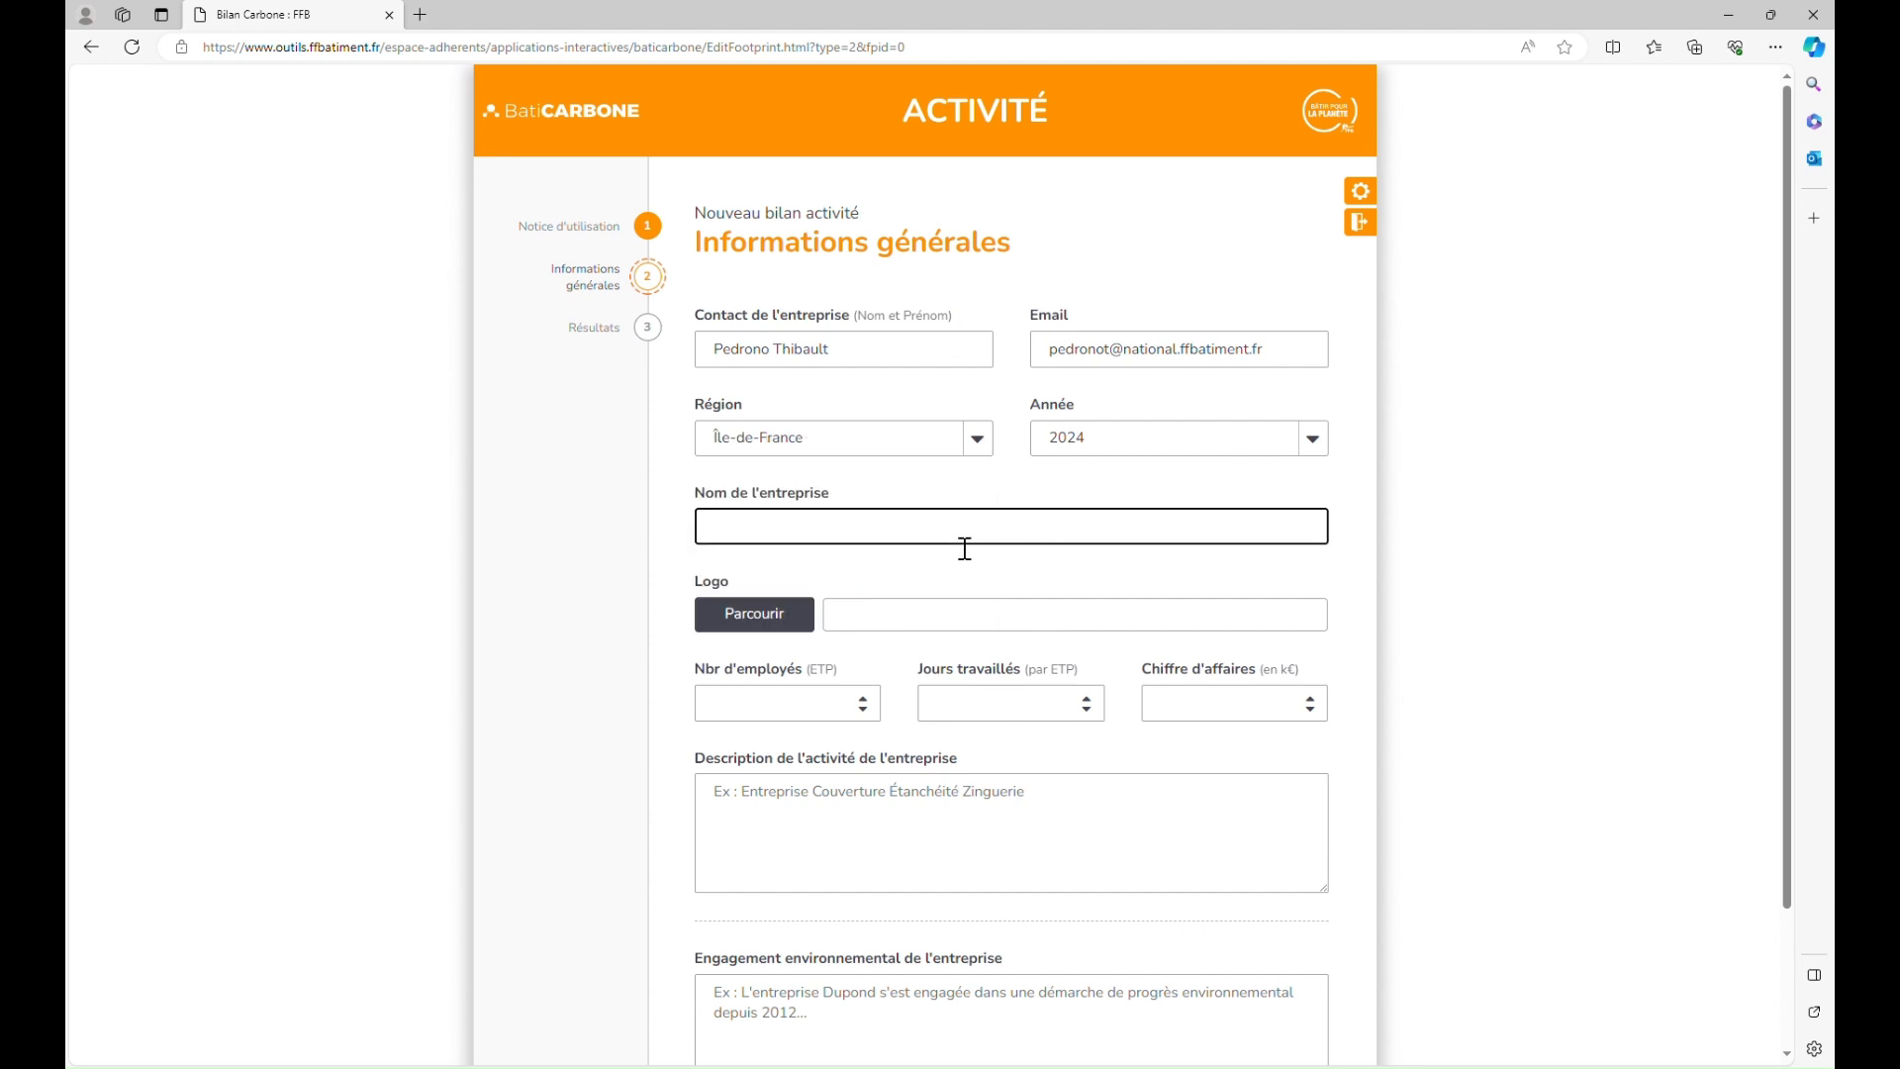
{"action": "type", "text": "Pedrono"}
{"action": "left_click", "coordinate": [915, 579]}
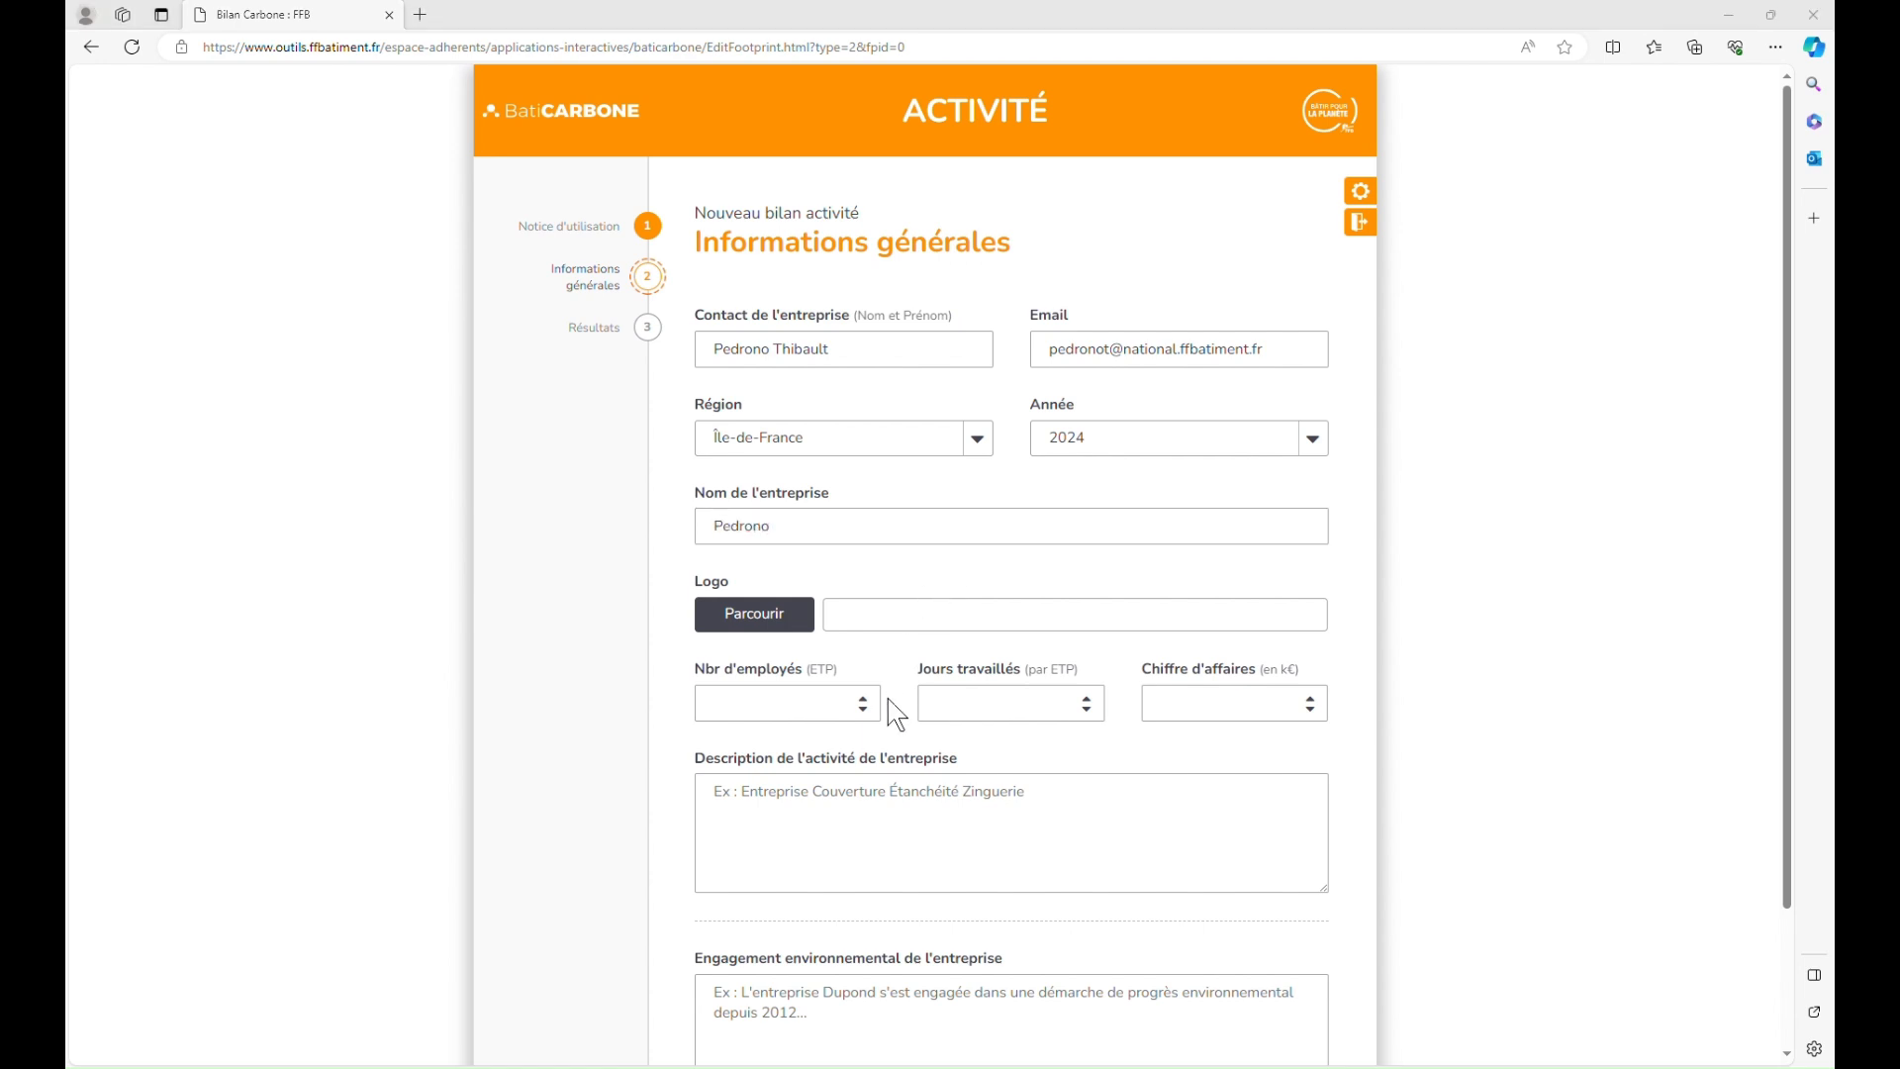
{"action": "left_click", "coordinate": [1785, 1045]}
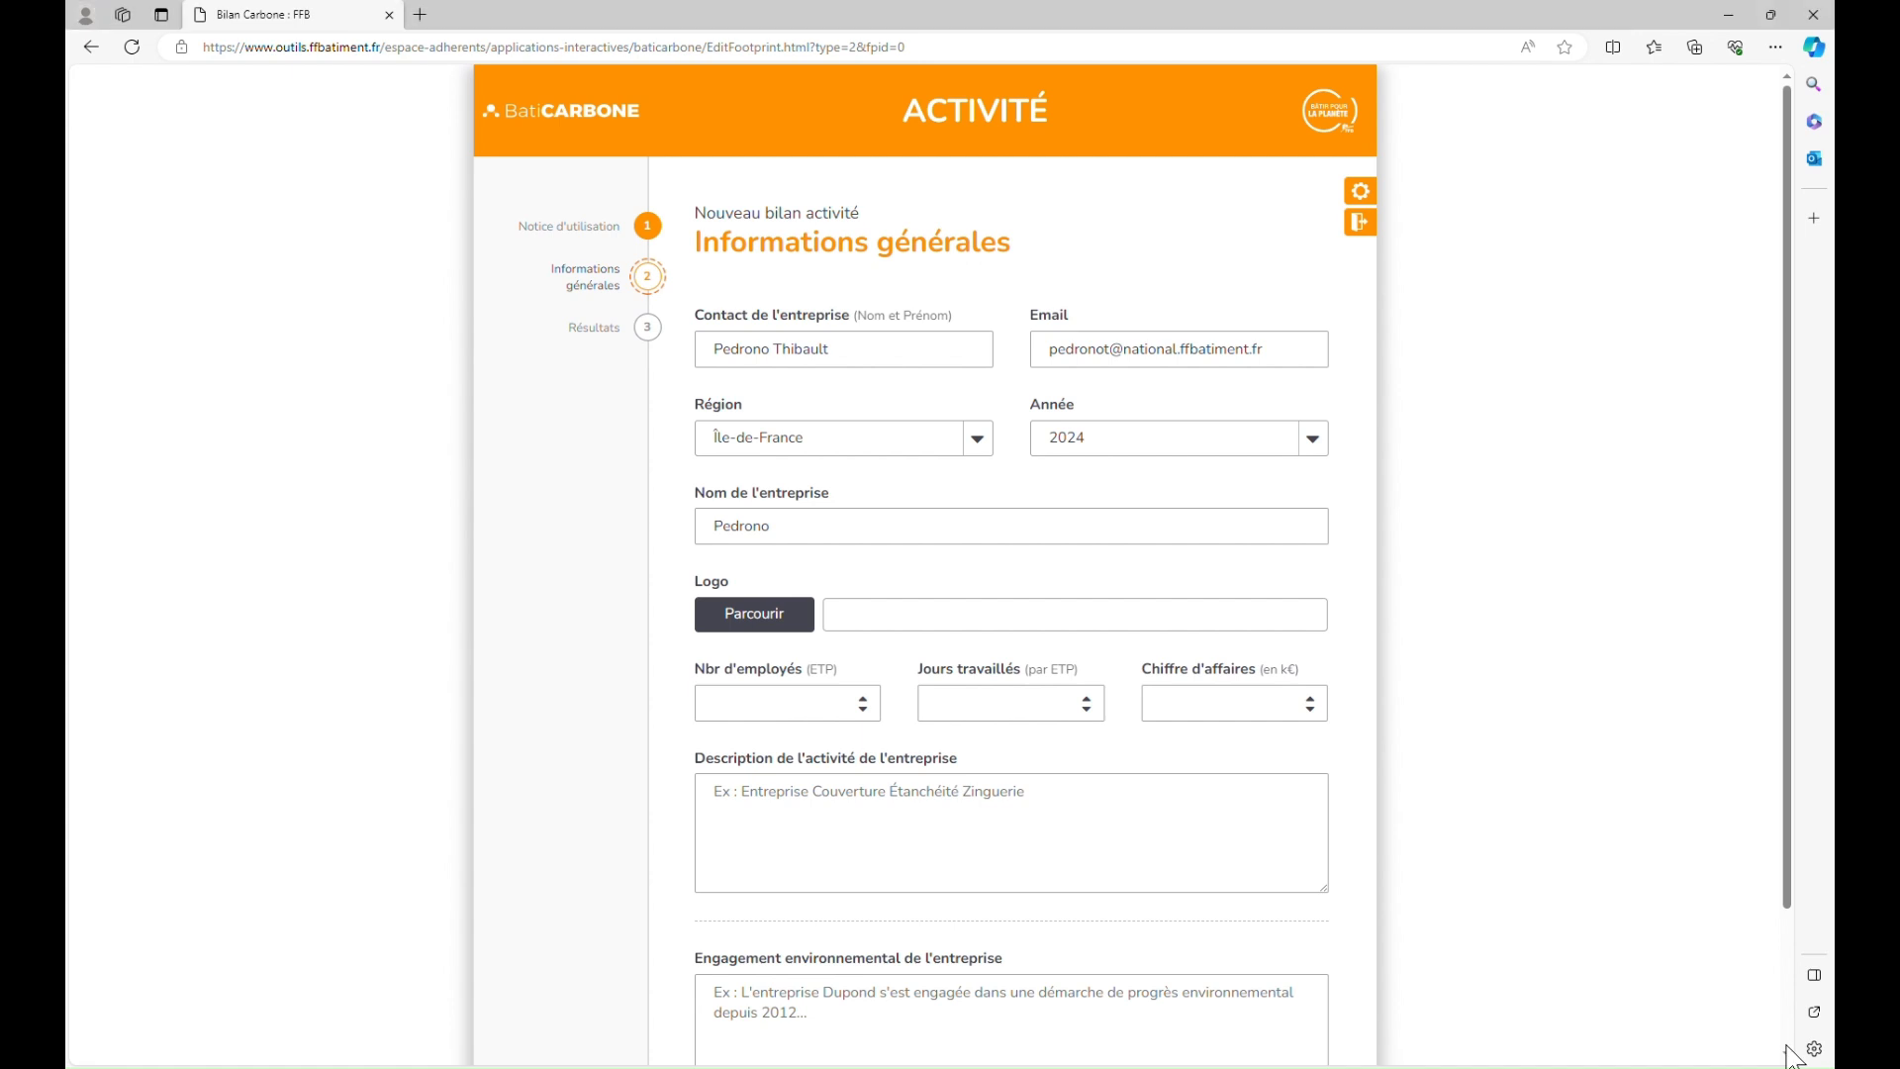
Step: Enter 7 employees, 236 working days and a 1000000 k€ turnover
{"action": "left_click", "coordinate": [881, 716]}
{"action": "type", "text": "1"}
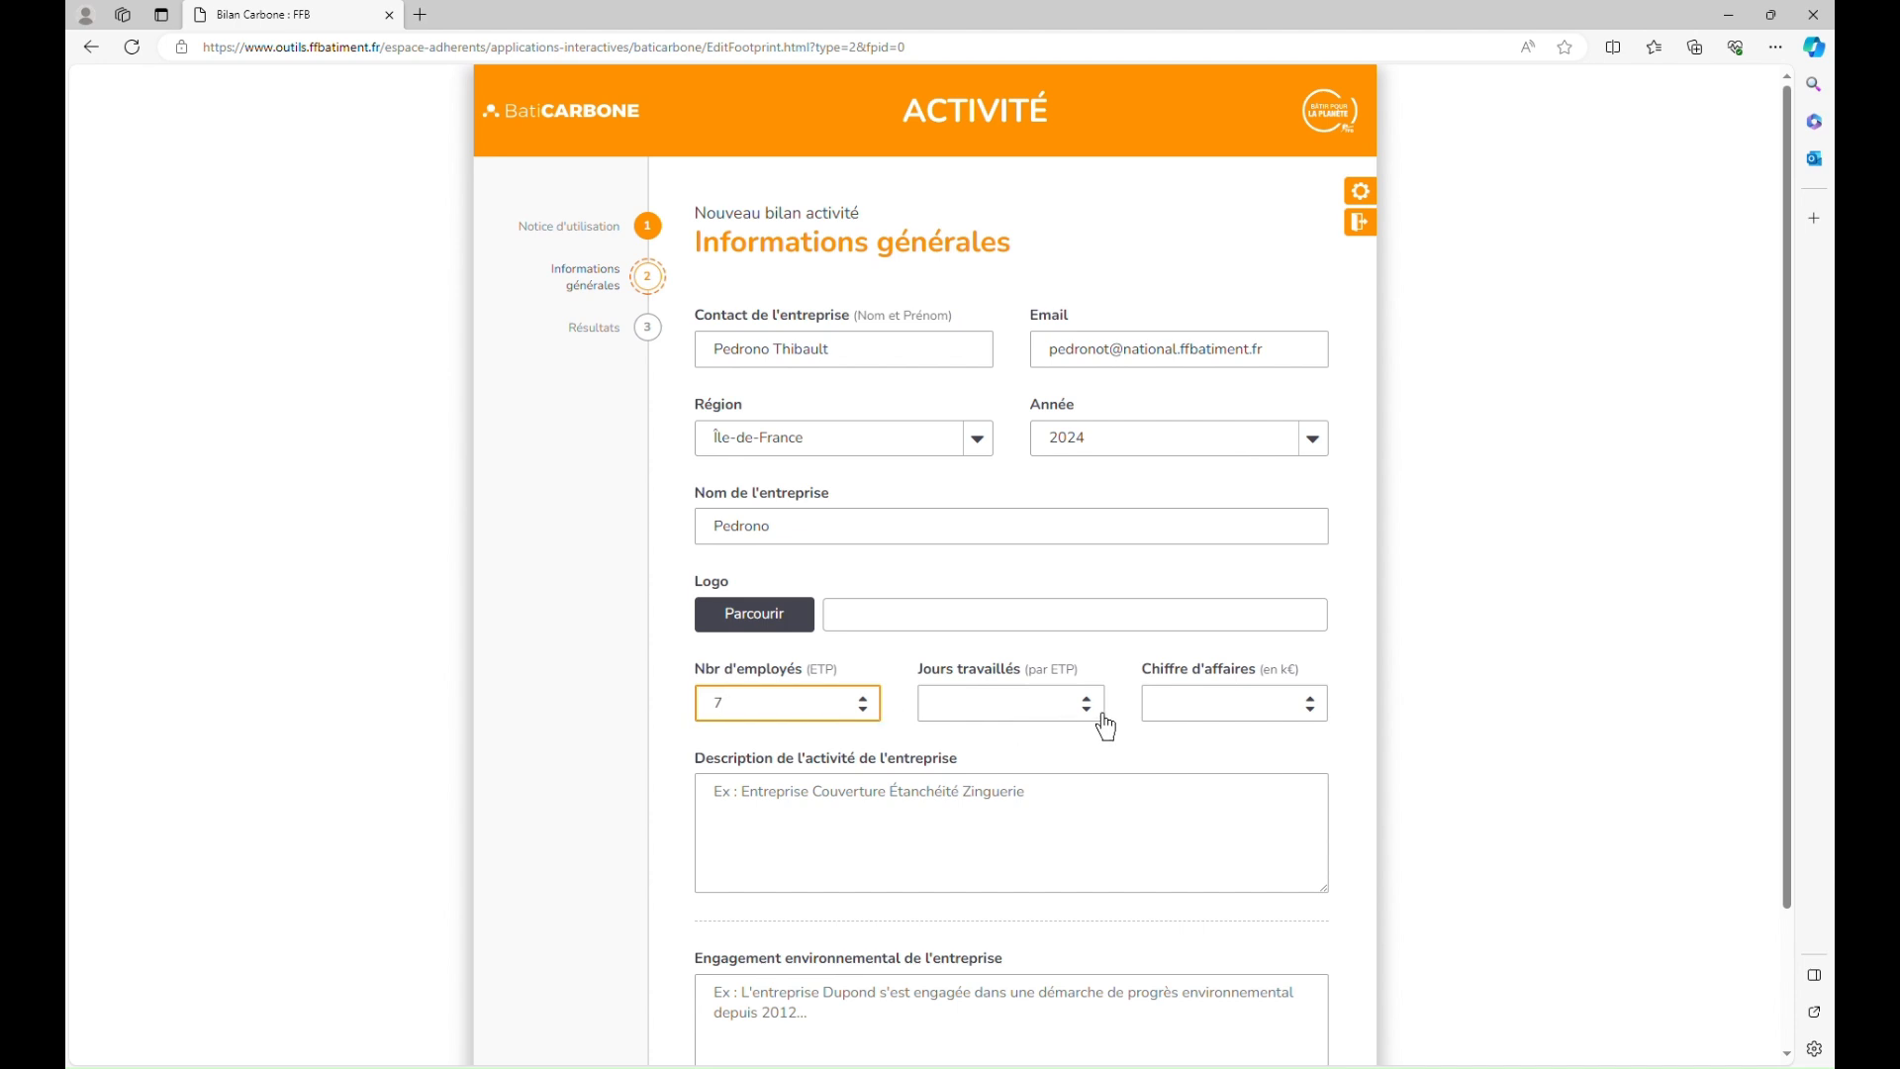
{"action": "left_click", "coordinate": [1047, 723]}
{"action": "type", "text": "0"}
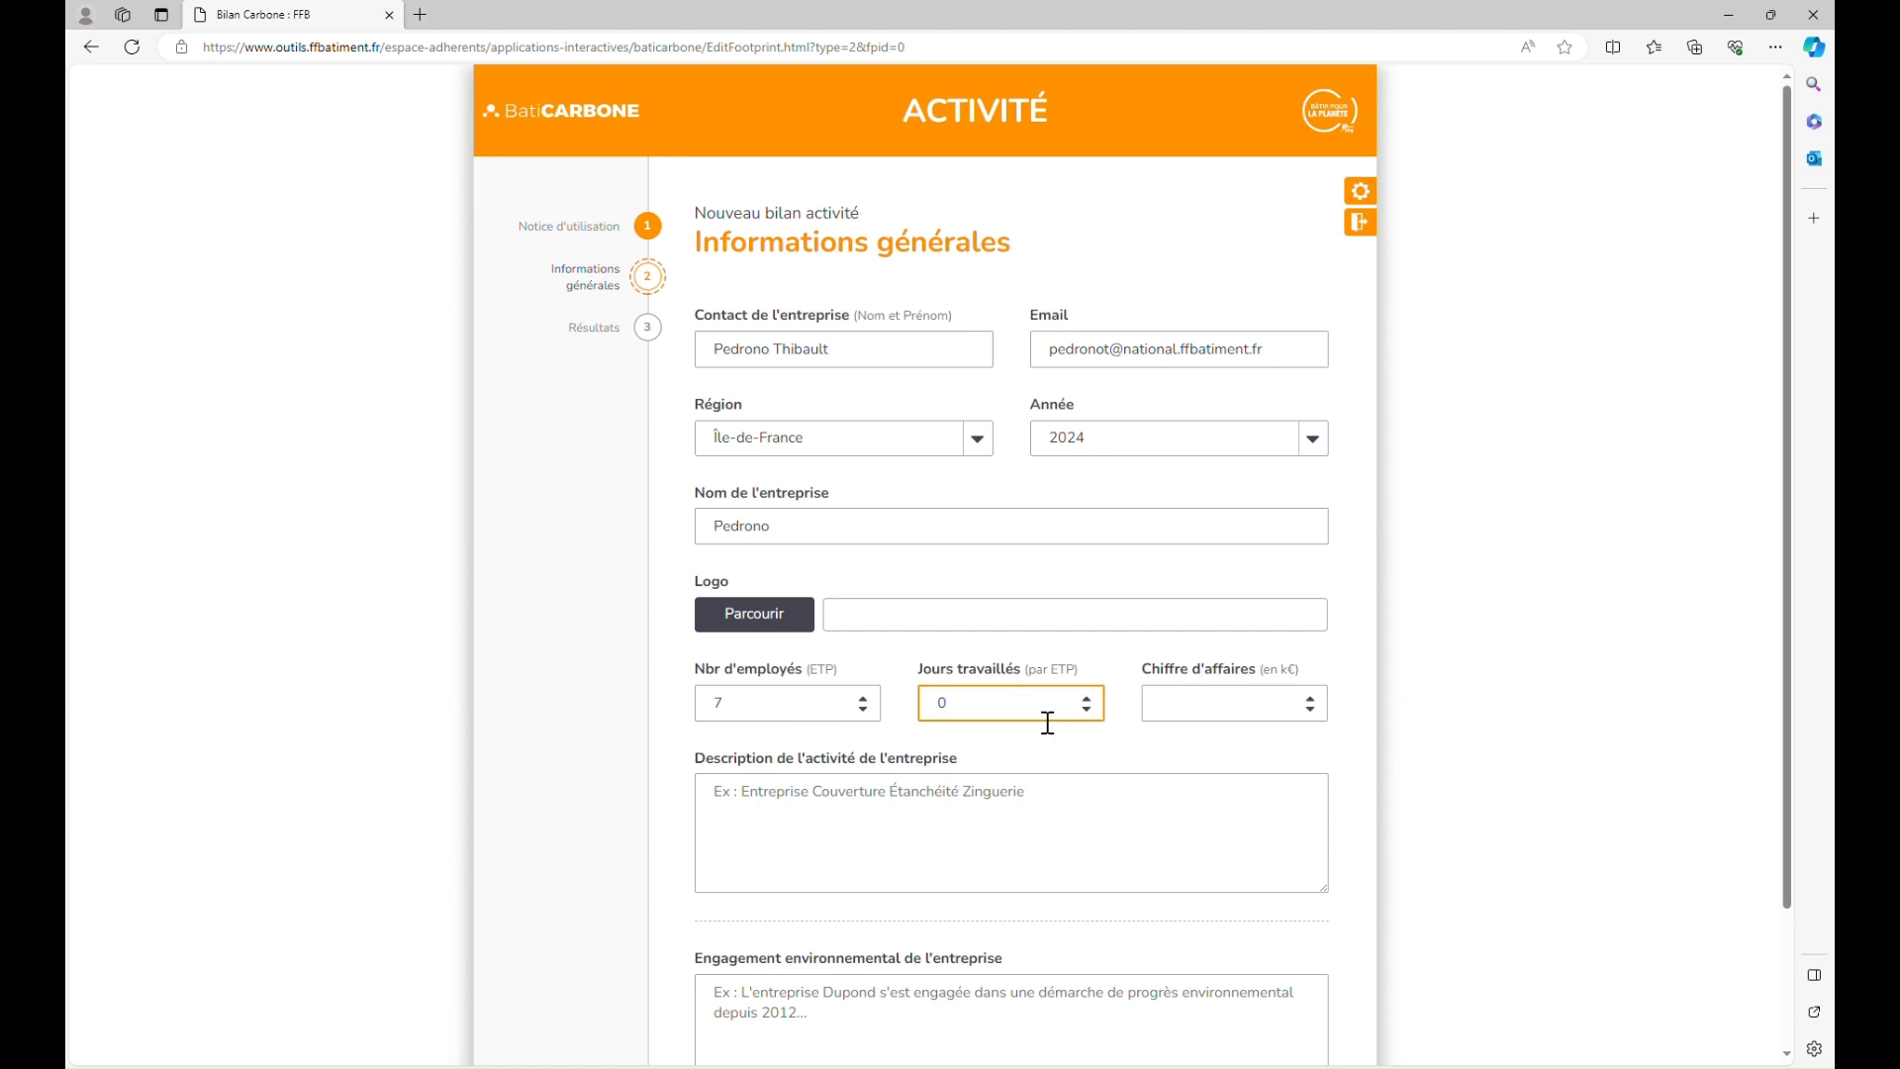
{"action": "key", "text": "BackSpace"}
{"action": "type", "text": "236"}
{"action": "left_click", "coordinate": [1216, 718]}
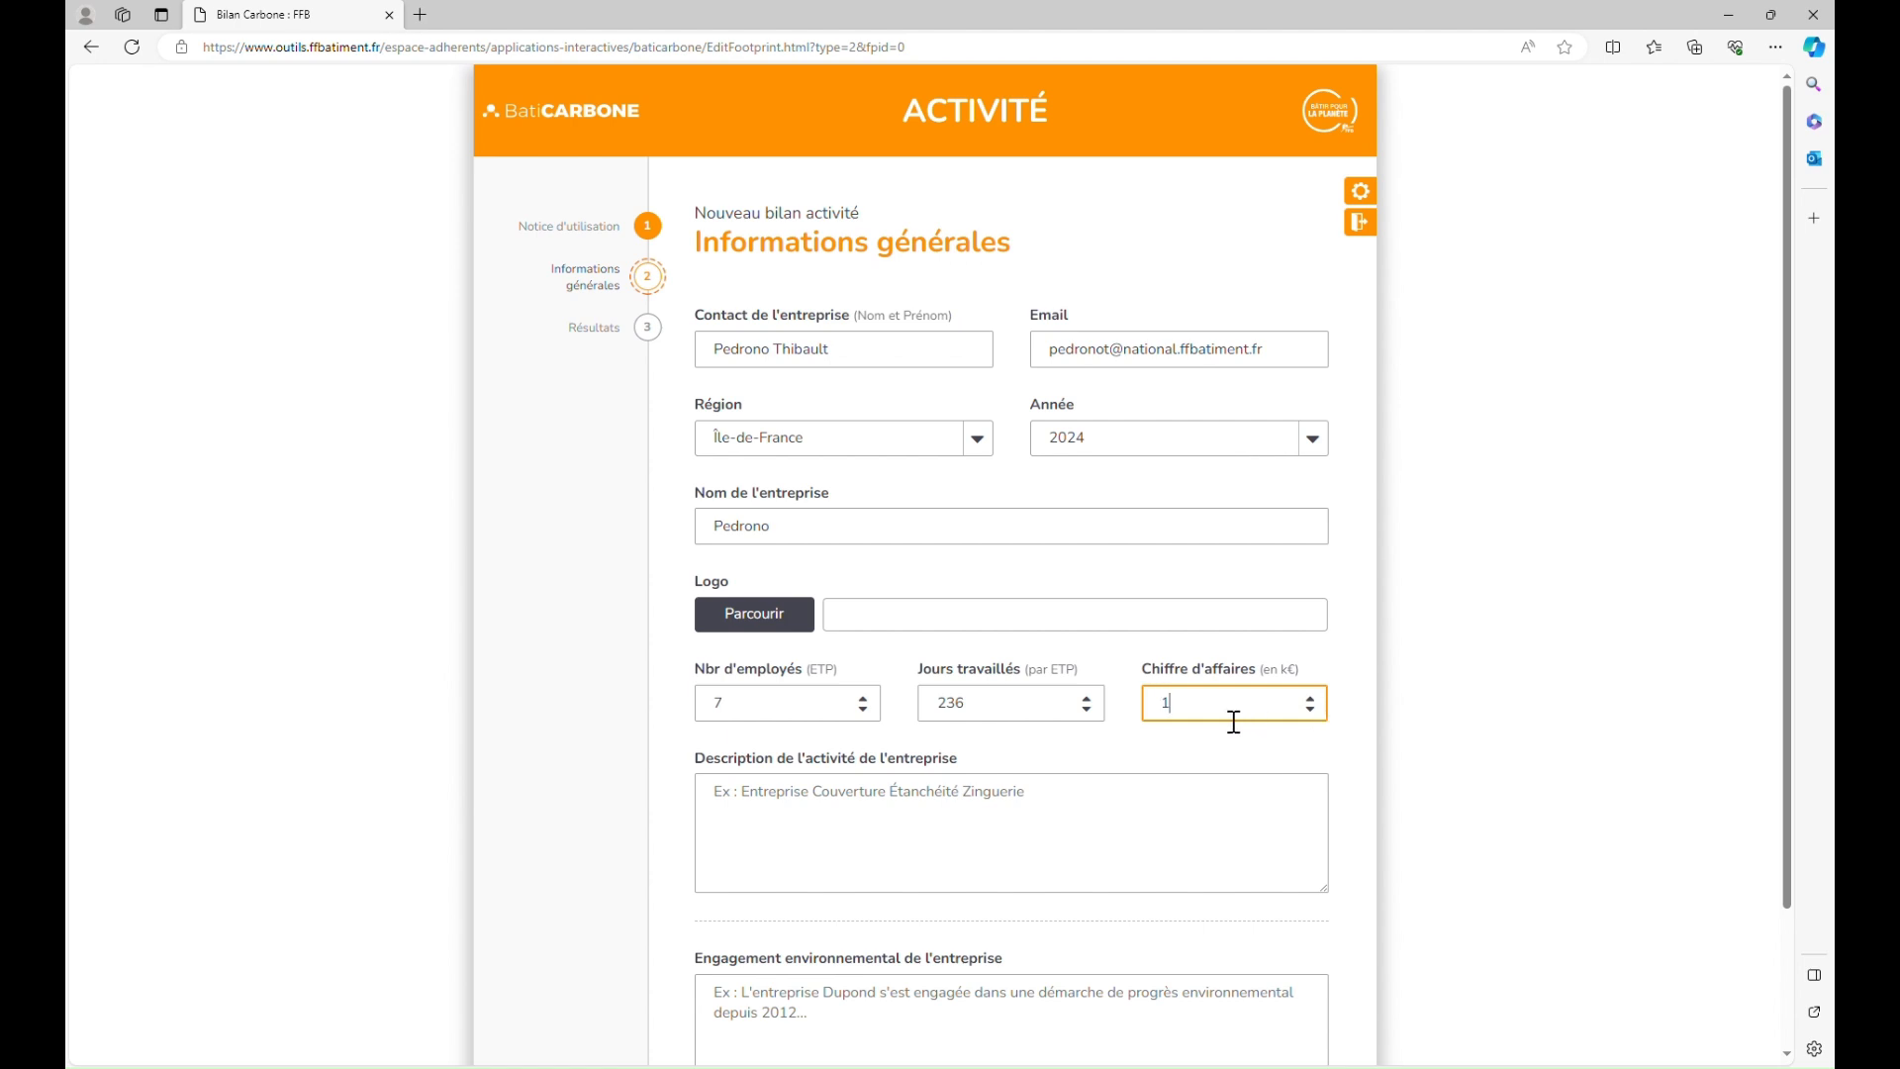
{"action": "type", "text": "1000000"}
{"action": "left_click", "coordinate": [1219, 779]}
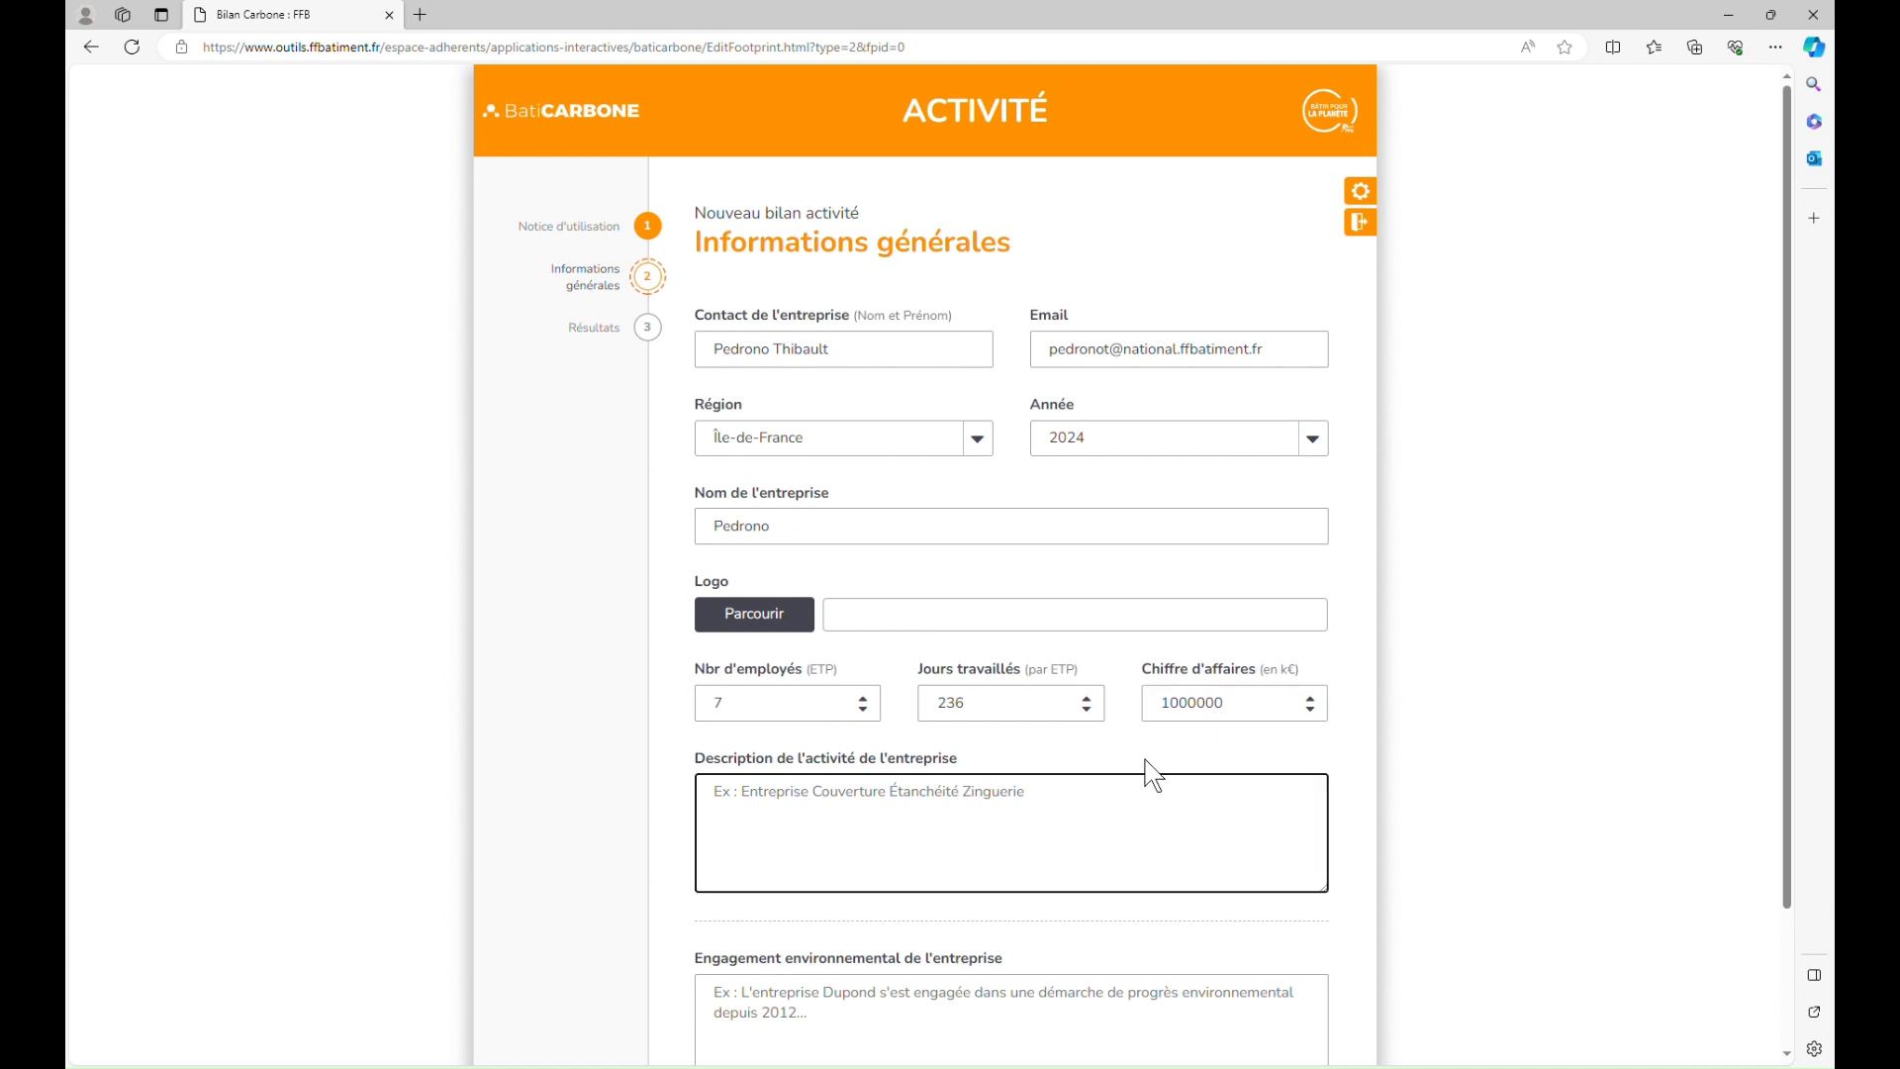
{"action": "scroll", "coordinate": [1145, 768], "scroll_direction": "down", "scroll_amount": 2}
Step: Validate the general information and set off-site electricity to 25 k€, saving its reminder comment
{"action": "left_click", "coordinate": [929, 994]}
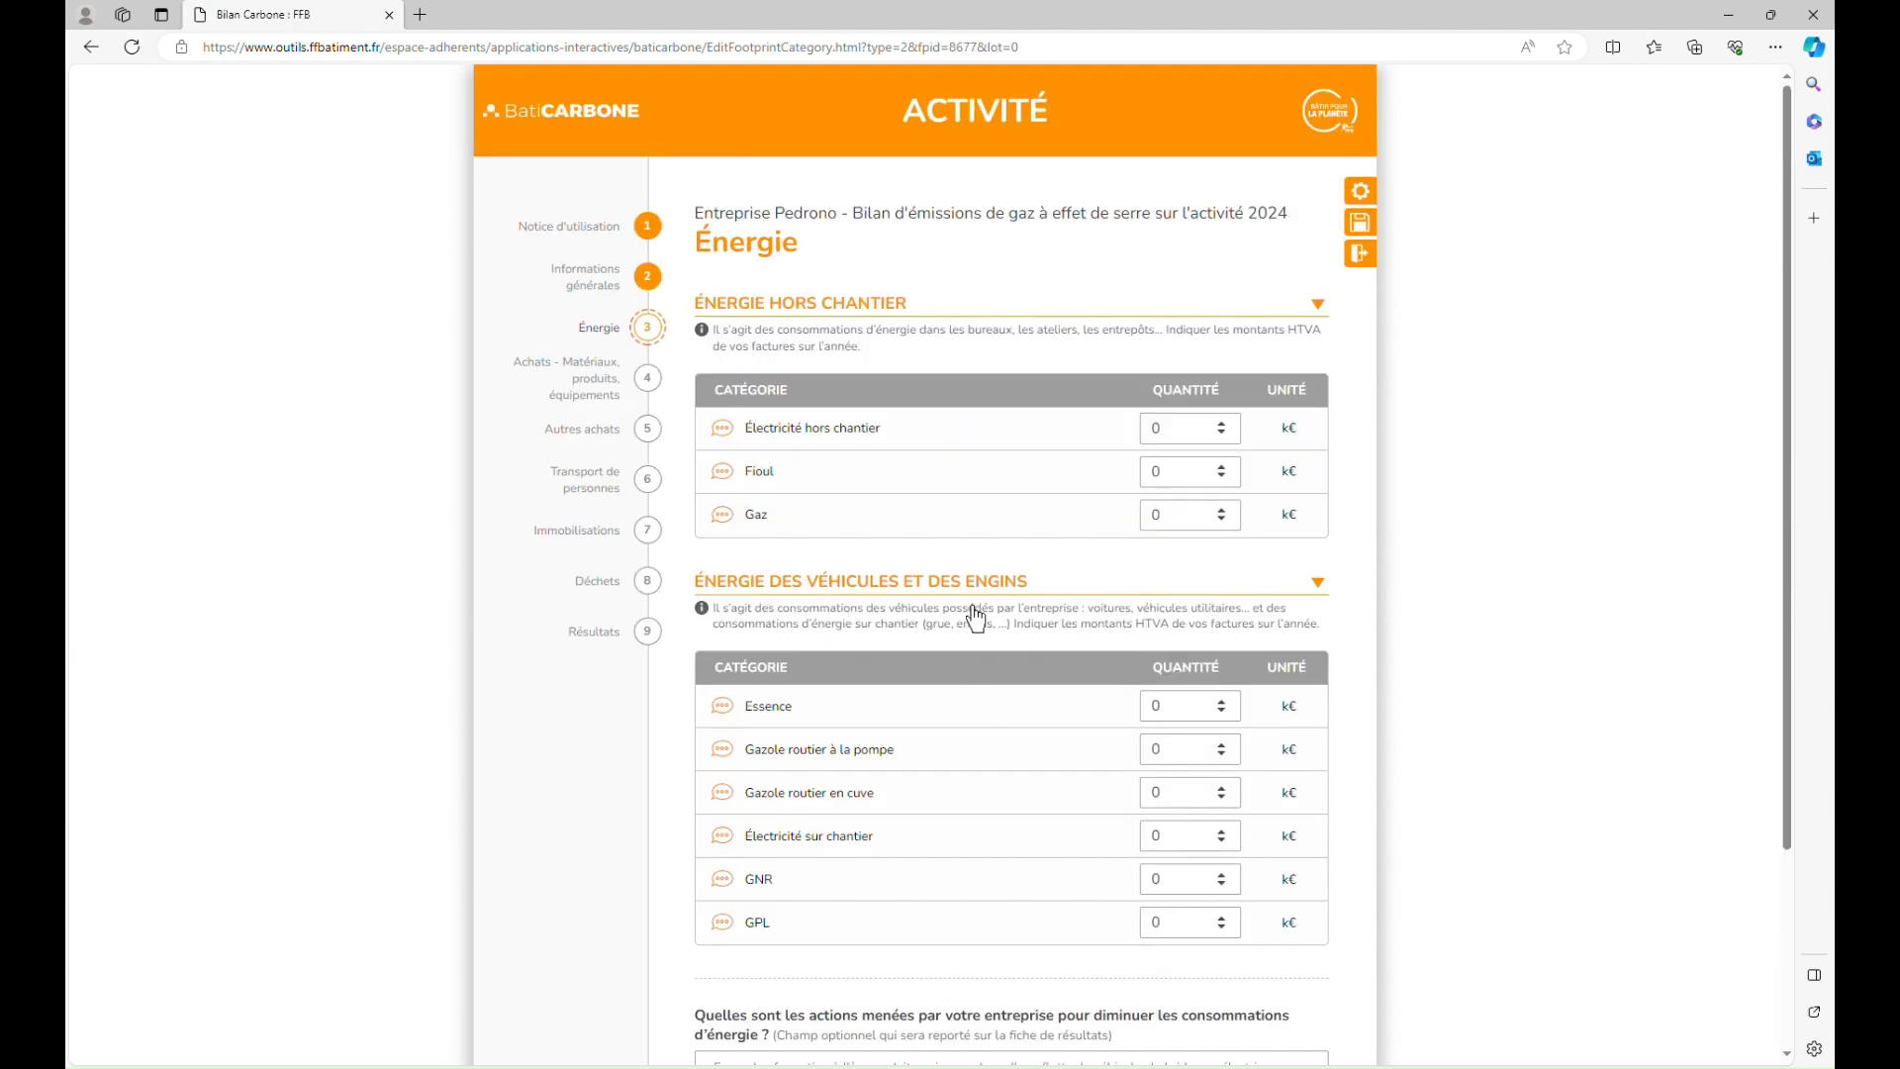
{"action": "scroll", "coordinate": [976, 619], "scroll_direction": "down", "scroll_amount": 1}
{"action": "scroll", "coordinate": [973, 616], "scroll_direction": "down", "scroll_amount": 1}
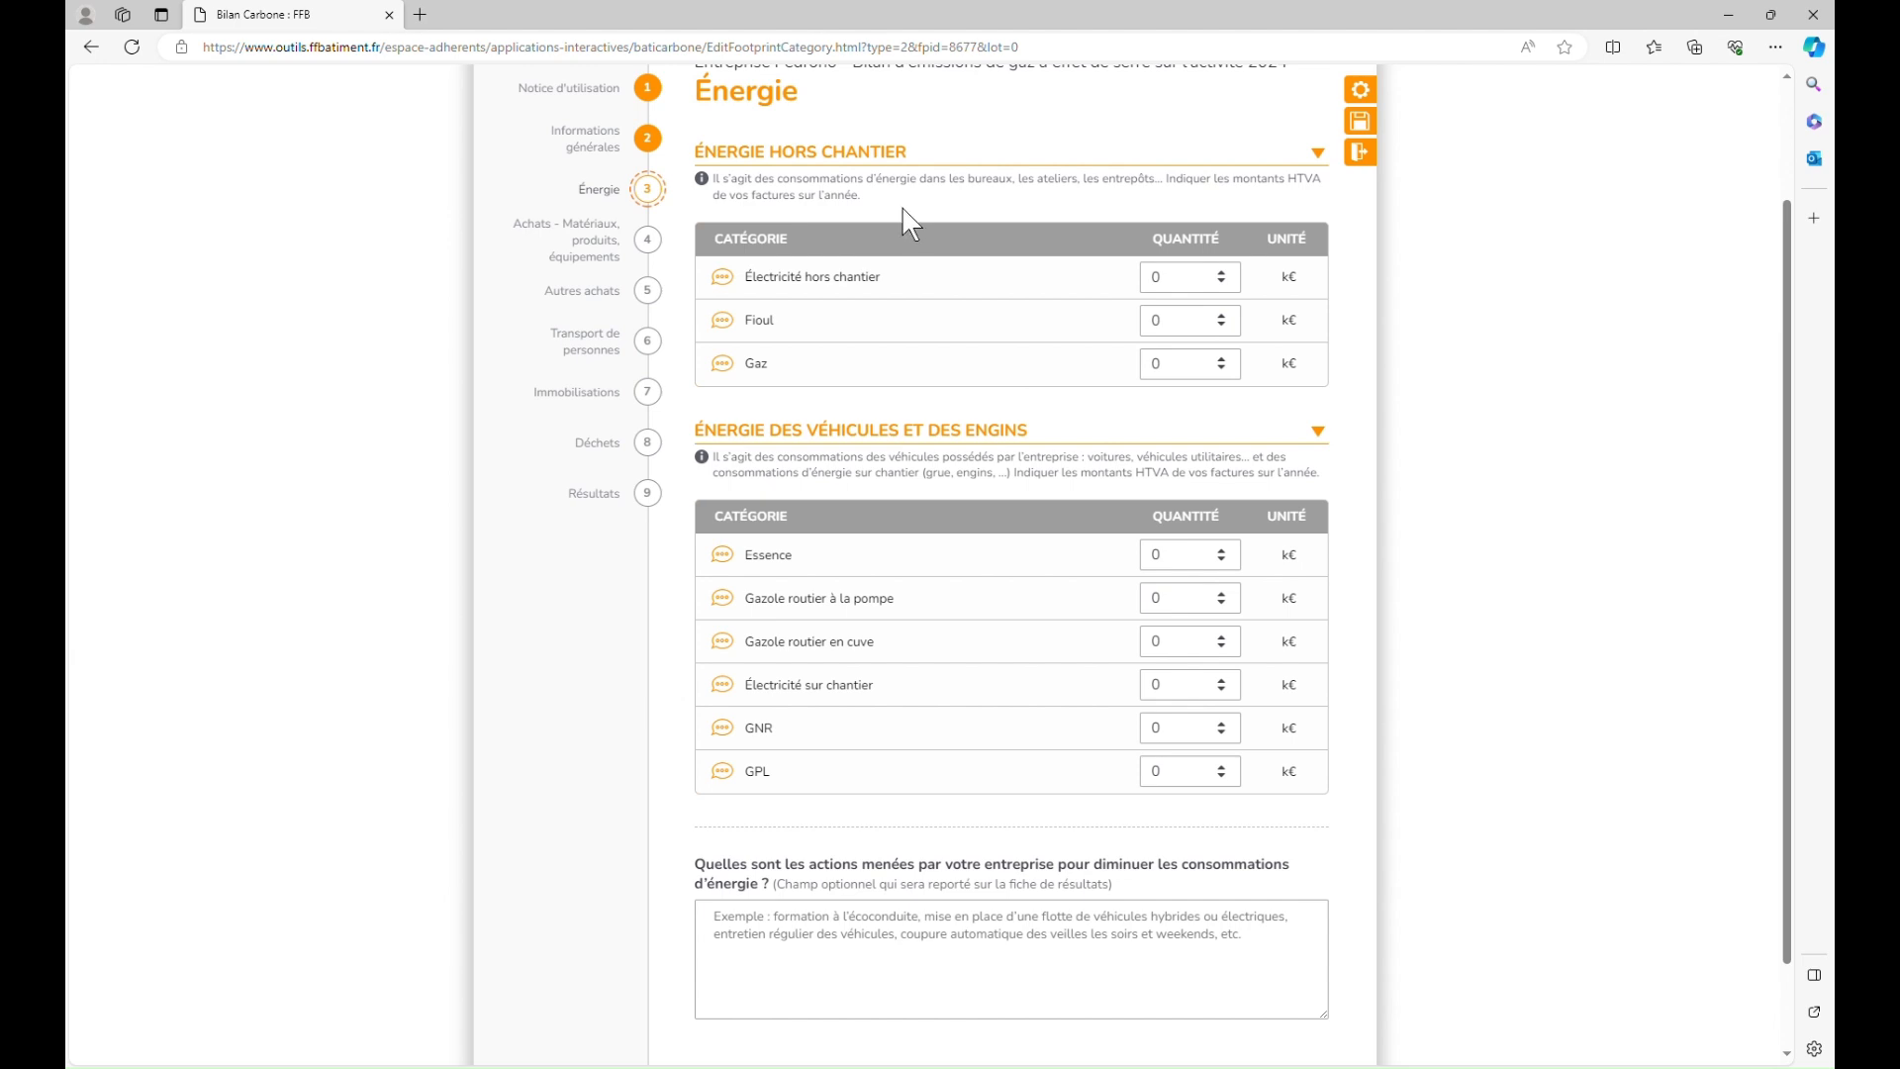
{"action": "left_click", "coordinate": [1184, 295]}
{"action": "double_click", "coordinate": [1155, 280]}
{"action": "type", "text": "25"}
{"action": "left_click", "coordinate": [1435, 384]}
{"action": "scroll", "coordinate": [1435, 384], "scroll_direction": "down", "scroll_amount": 1}
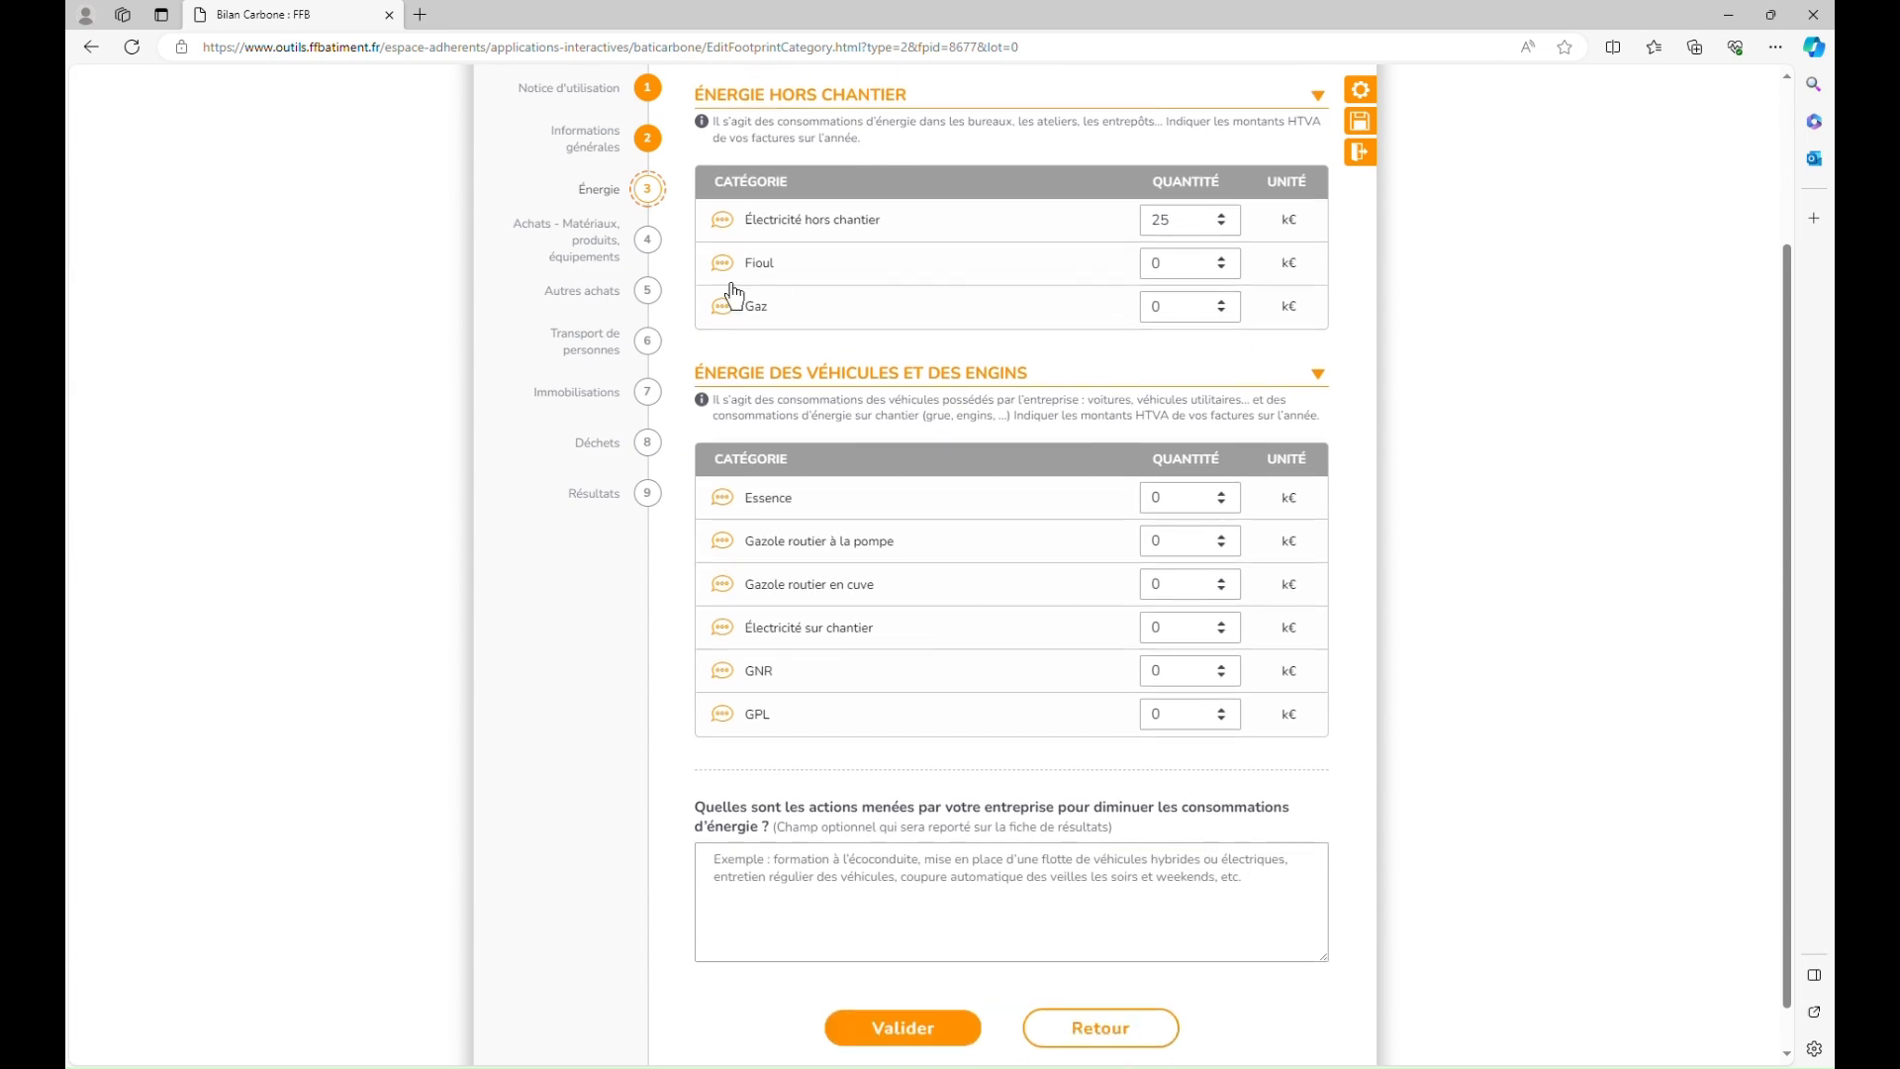
{"action": "left_click", "coordinate": [741, 241]}
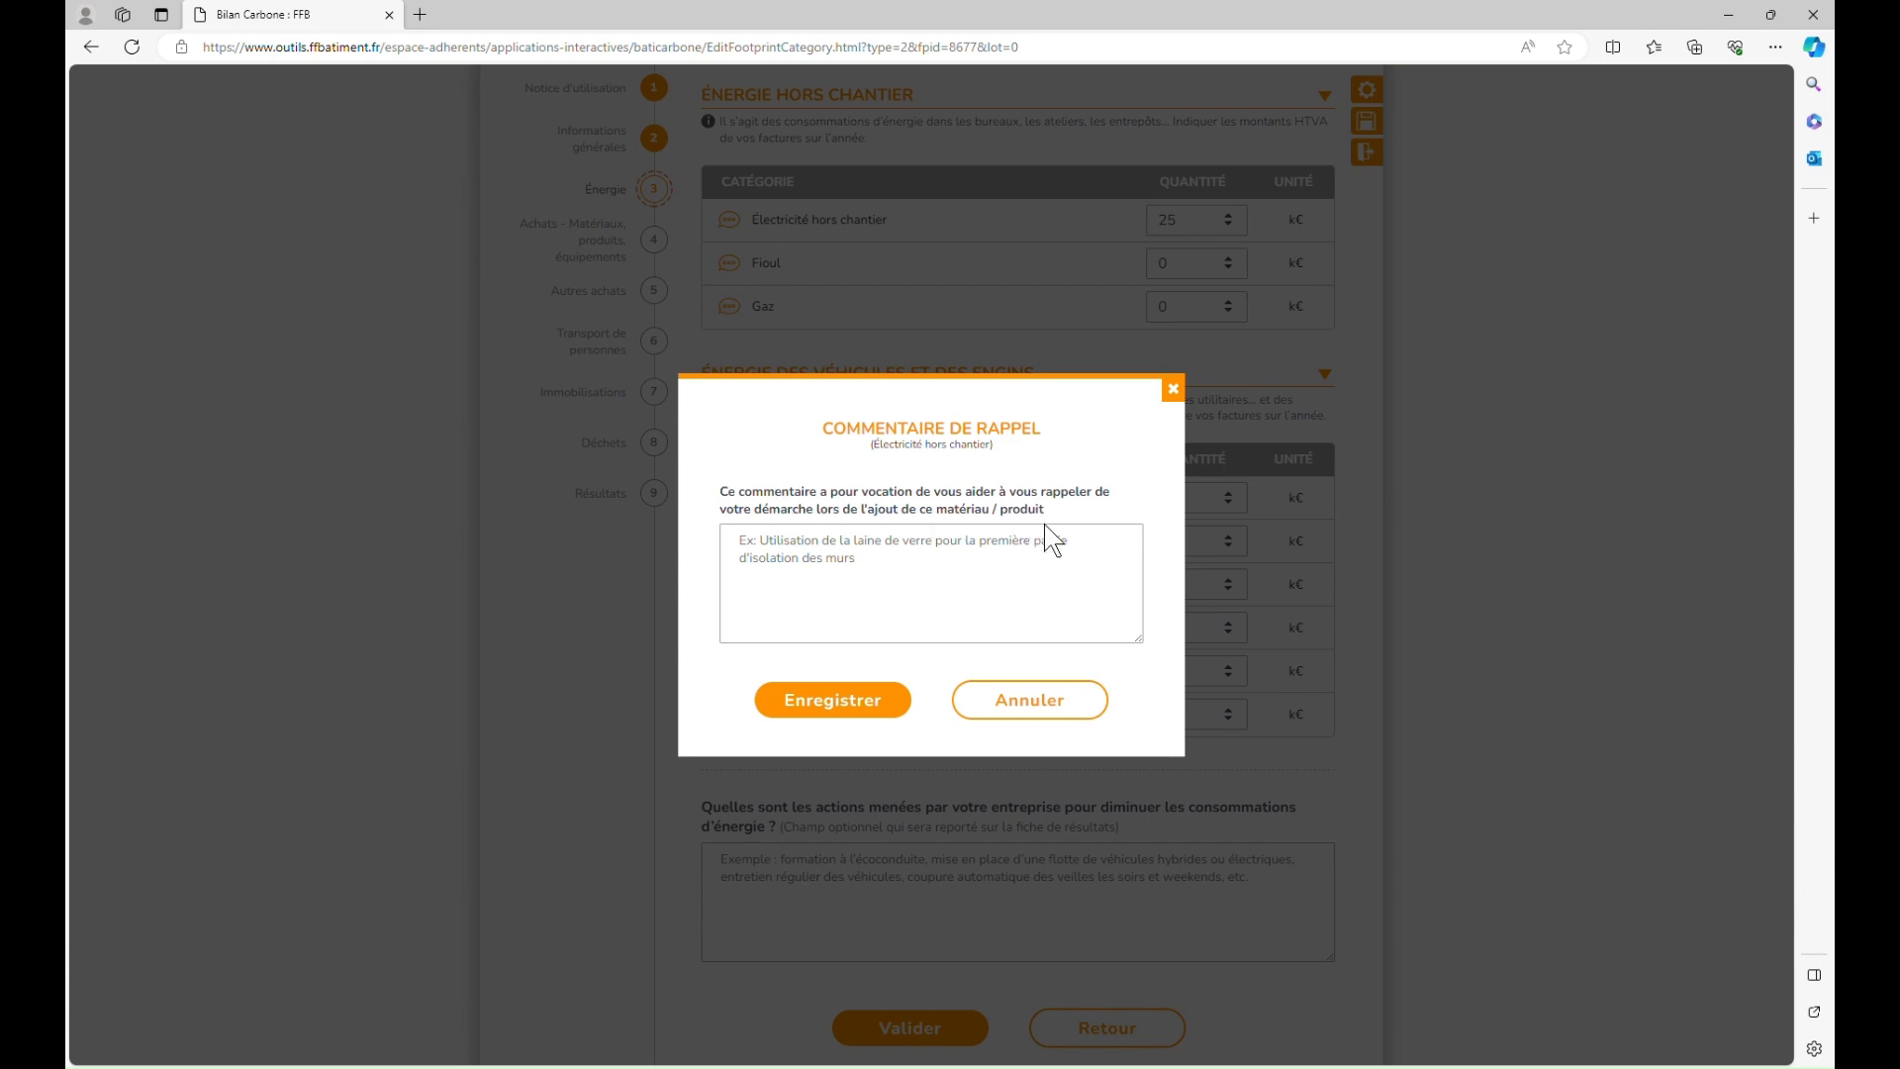
{"action": "left_click", "coordinate": [857, 699]}
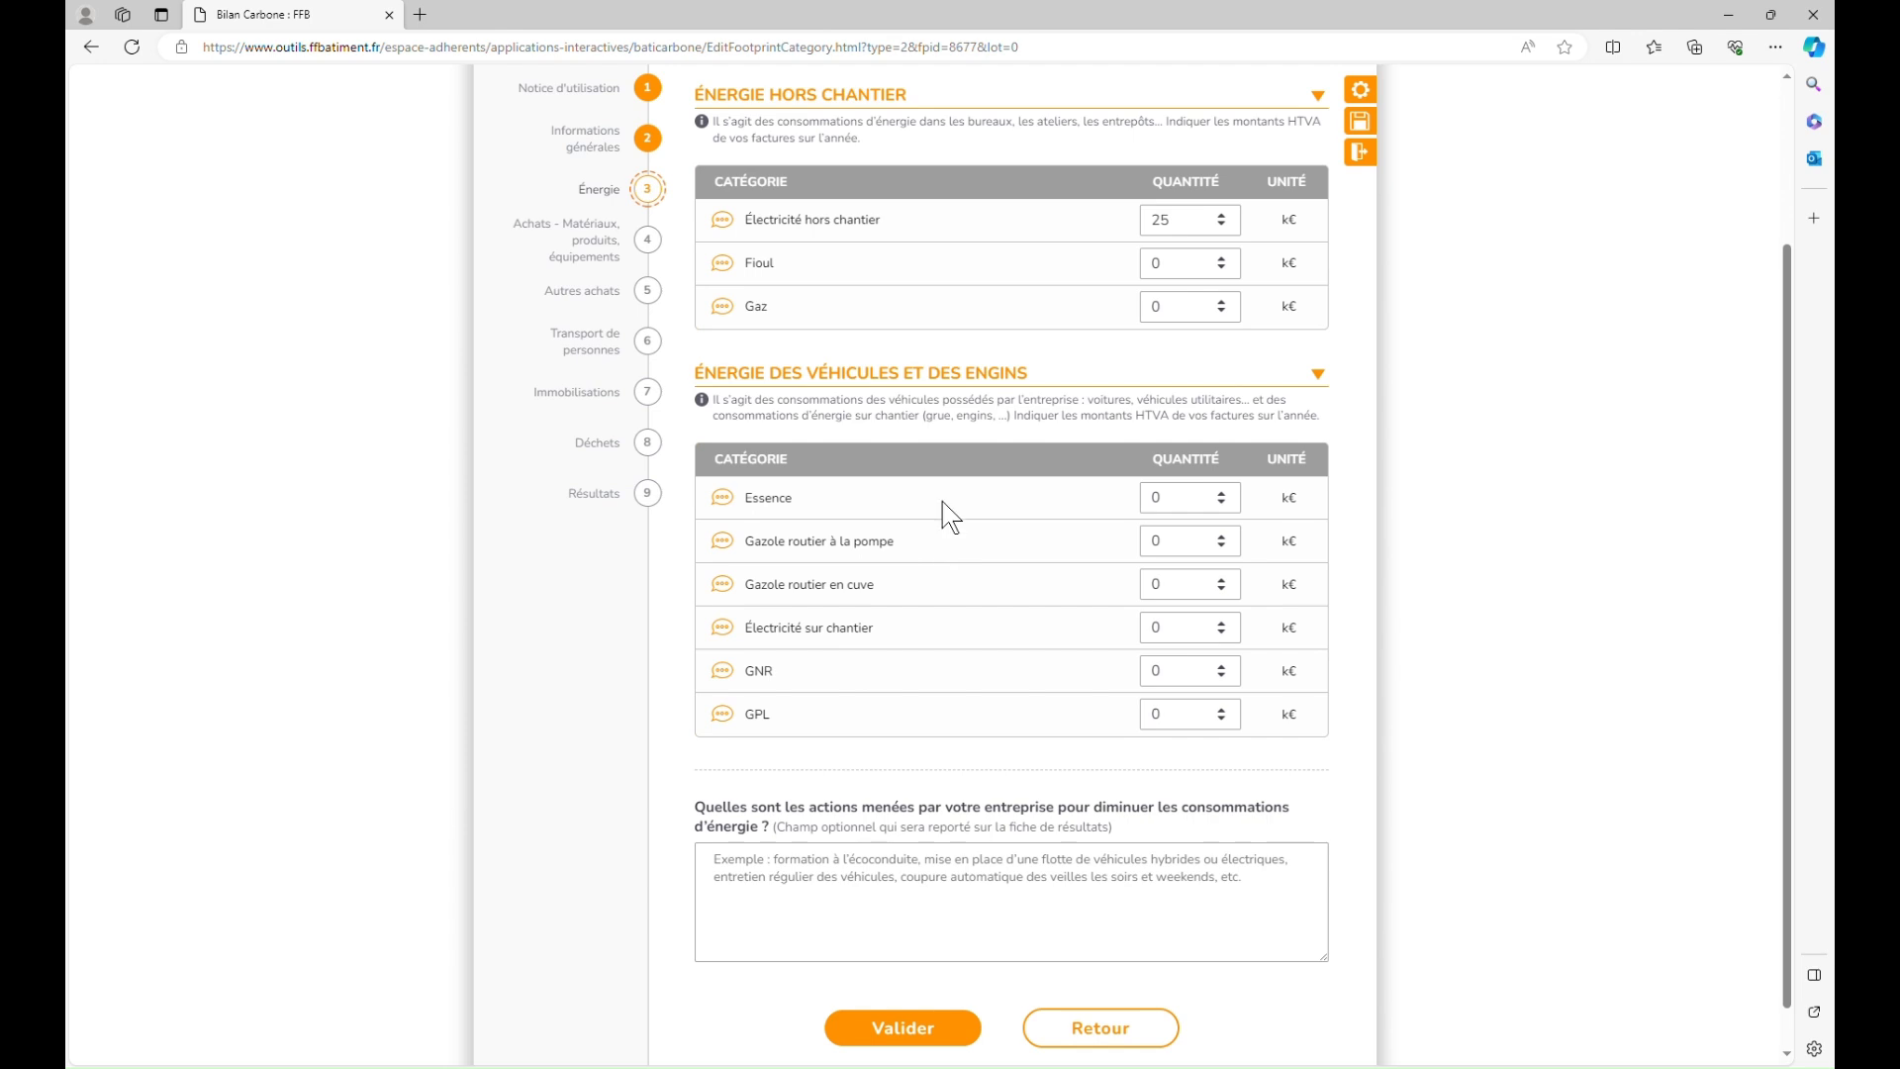
{"action": "scroll", "coordinate": [945, 514], "scroll_direction": "down", "scroll_amount": 1}
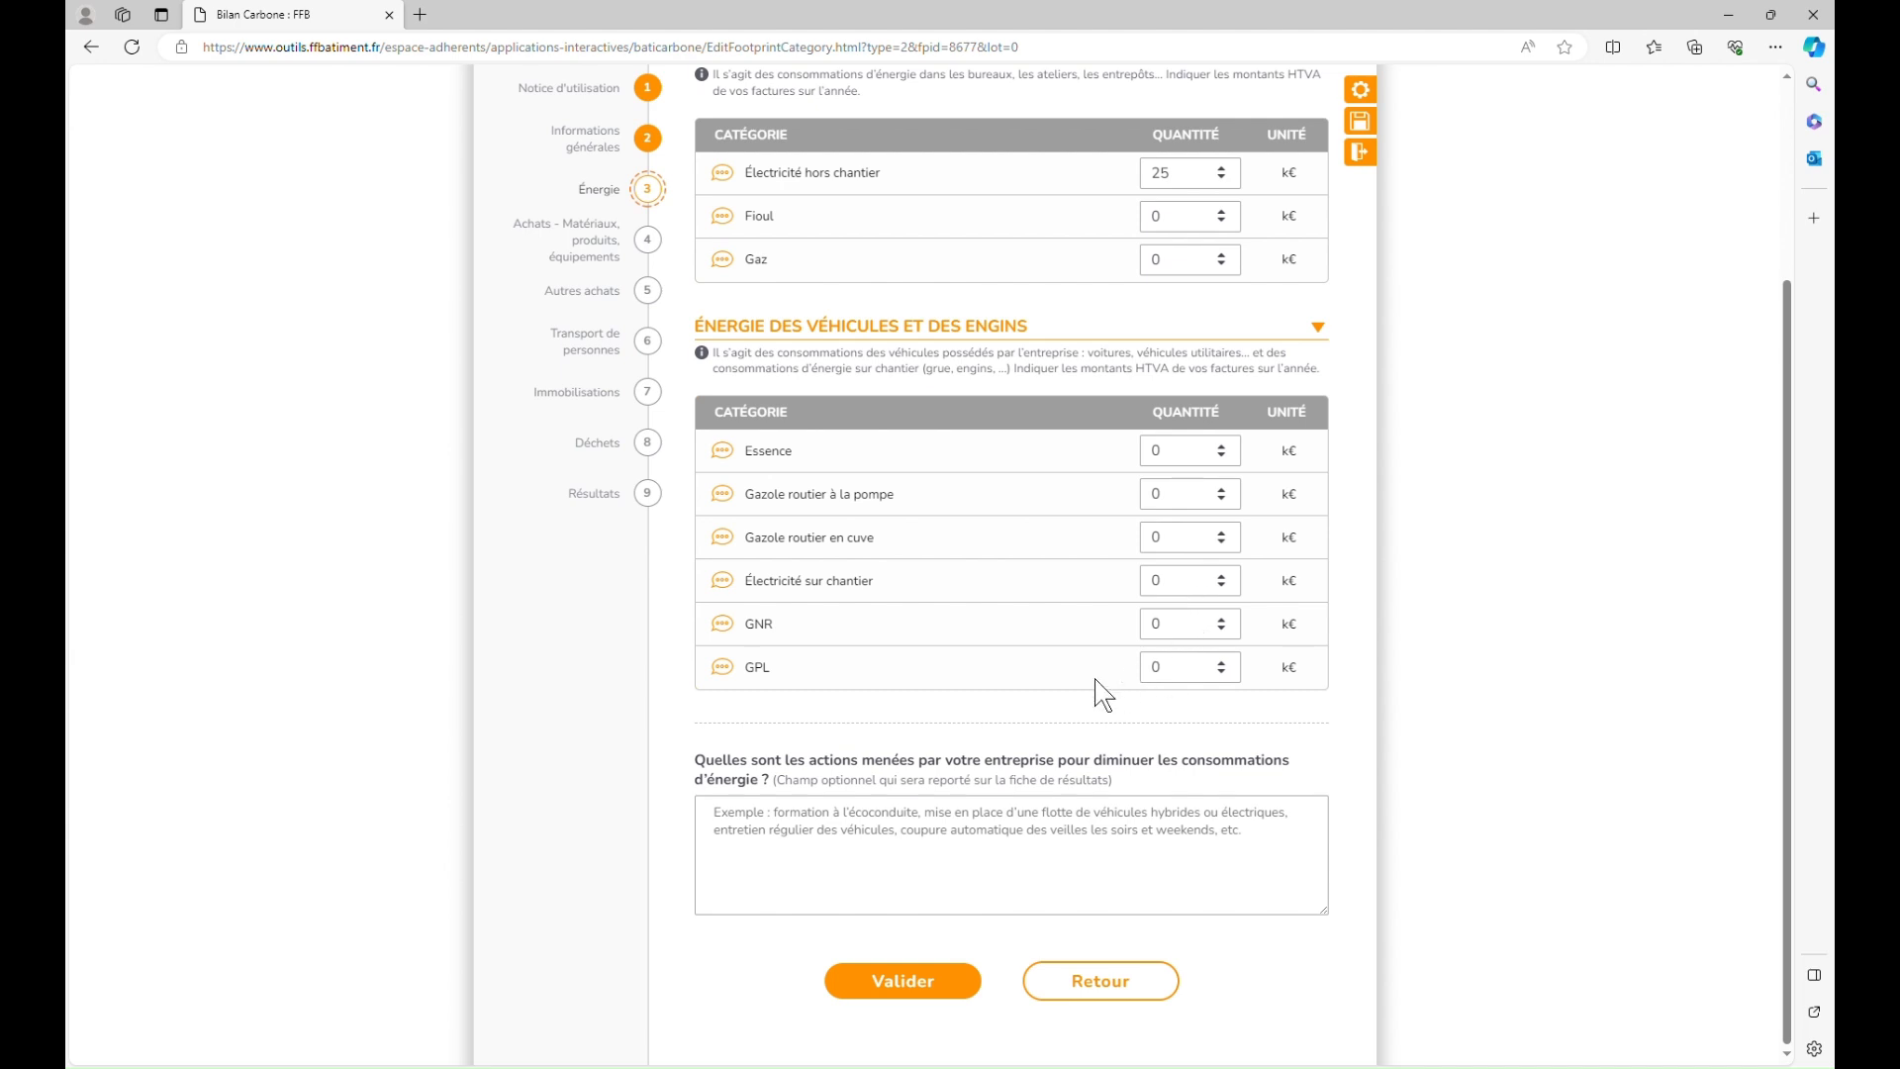
Step: Enter 55 k€ pump road diesel and 70 k€ petrol, then validate the energy step
{"action": "double_click", "coordinate": [1156, 494]}
{"action": "type", "text": "55"}
{"action": "double_click", "coordinate": [1176, 461]}
{"action": "type", "text": "70"}
{"action": "left_click", "coordinate": [1494, 675]}
{"action": "left_click", "coordinate": [941, 984]}
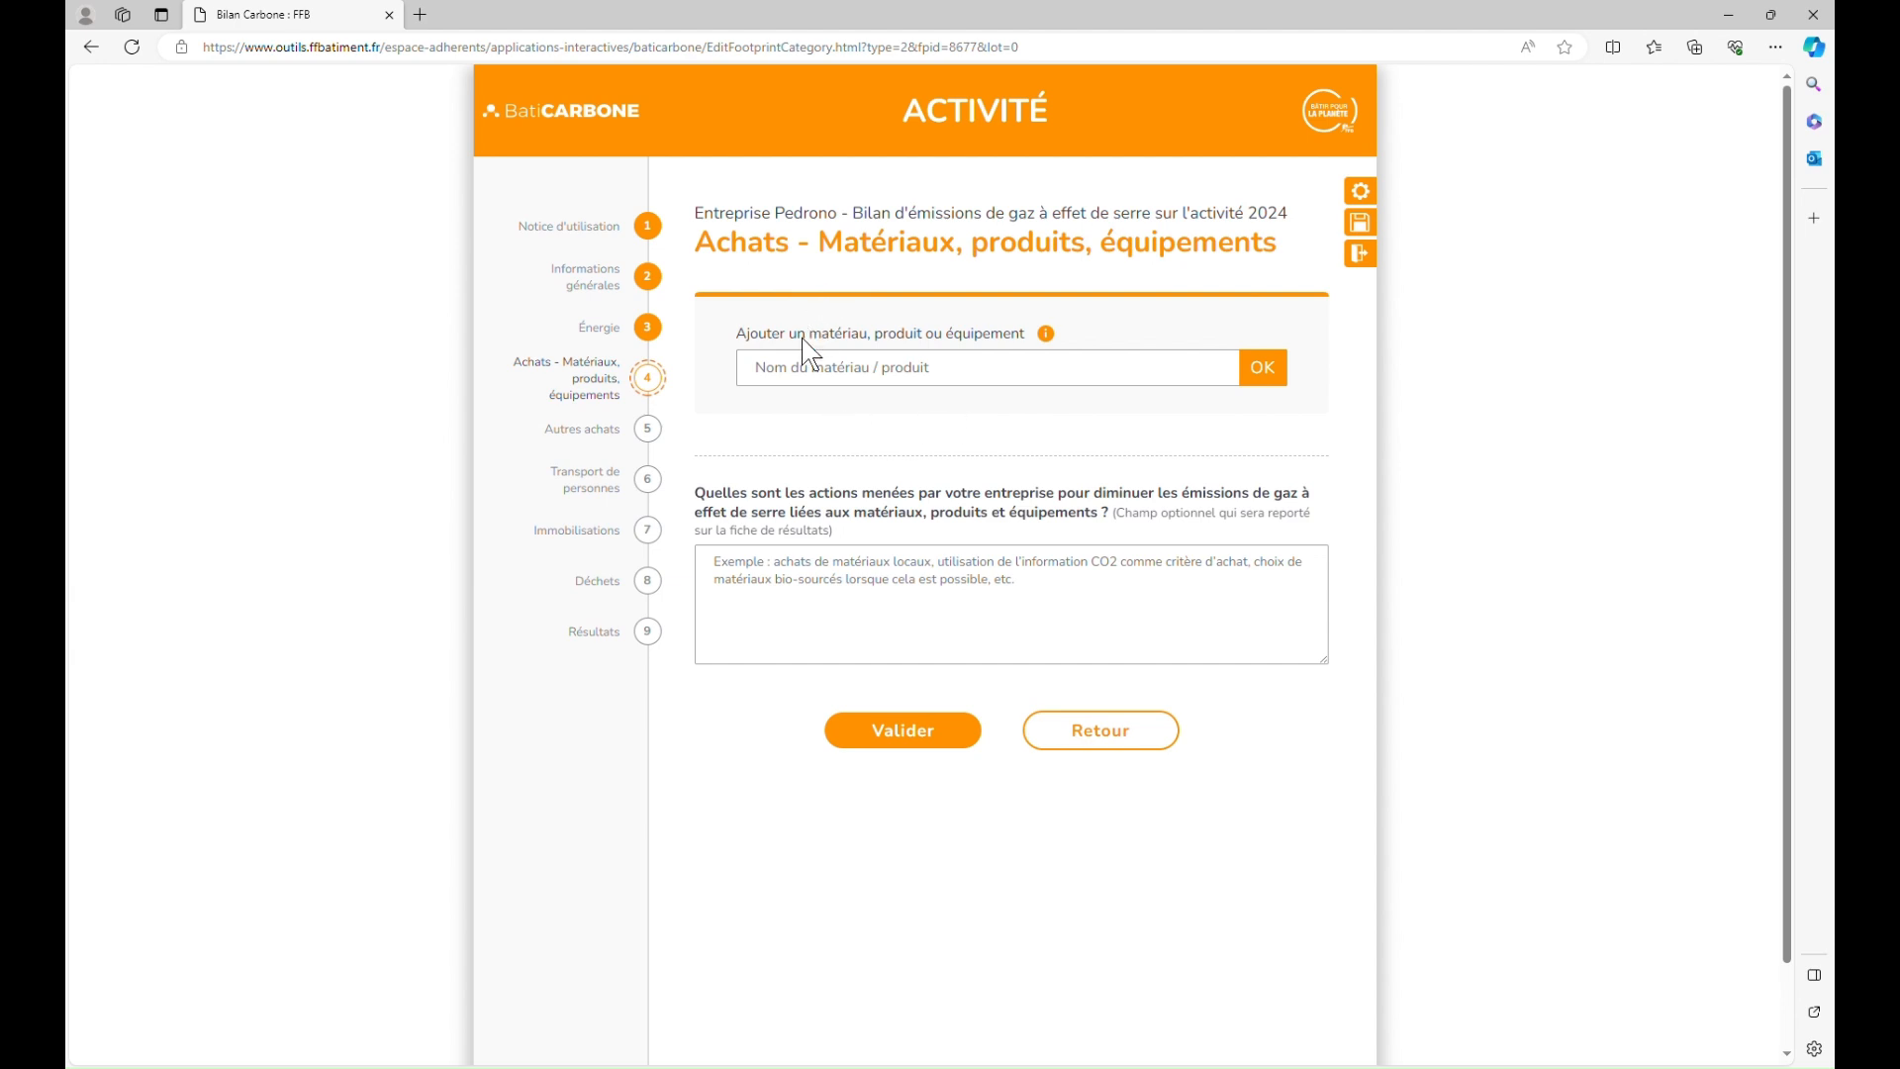
Step: Add Doublissimo Performance 2.55 93mm to purchases with a quantity of 10000 m²
{"action": "left_click", "coordinate": [800, 386]}
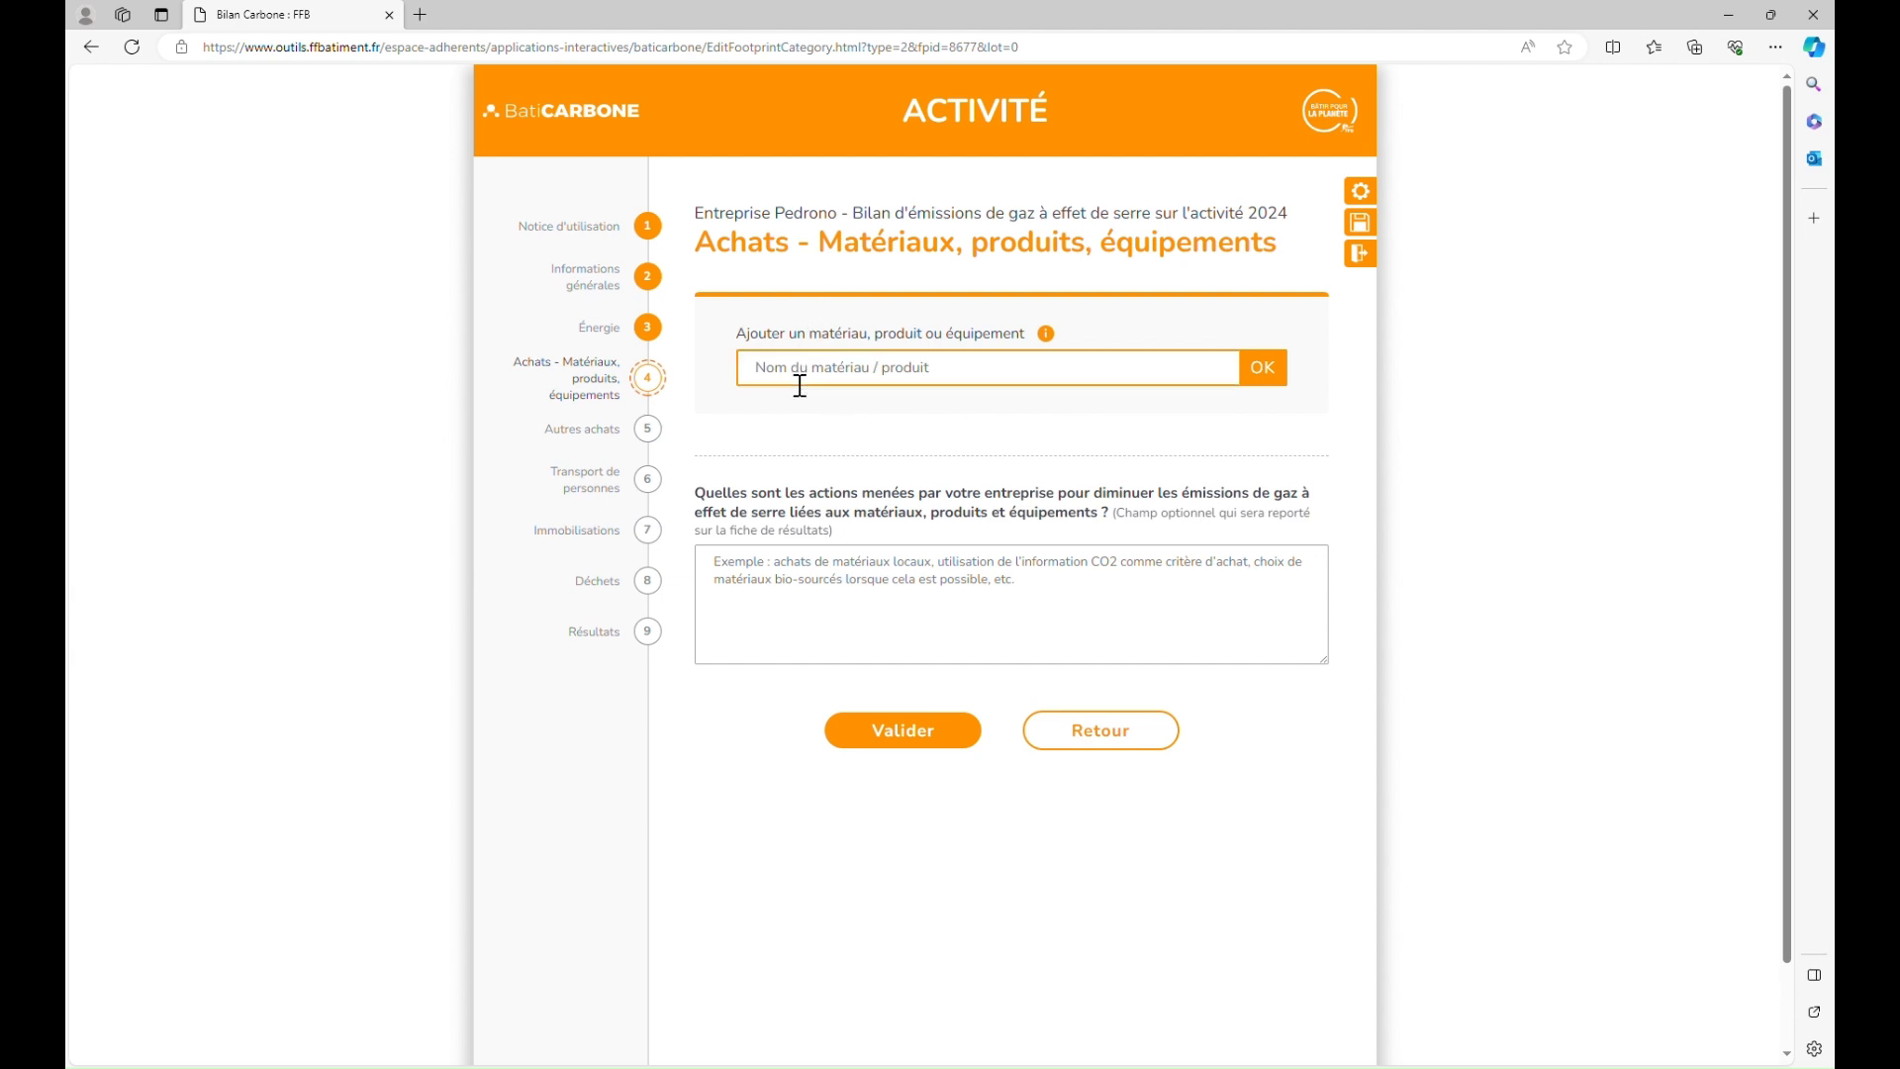
{"action": "type", "text": "doublissim"}
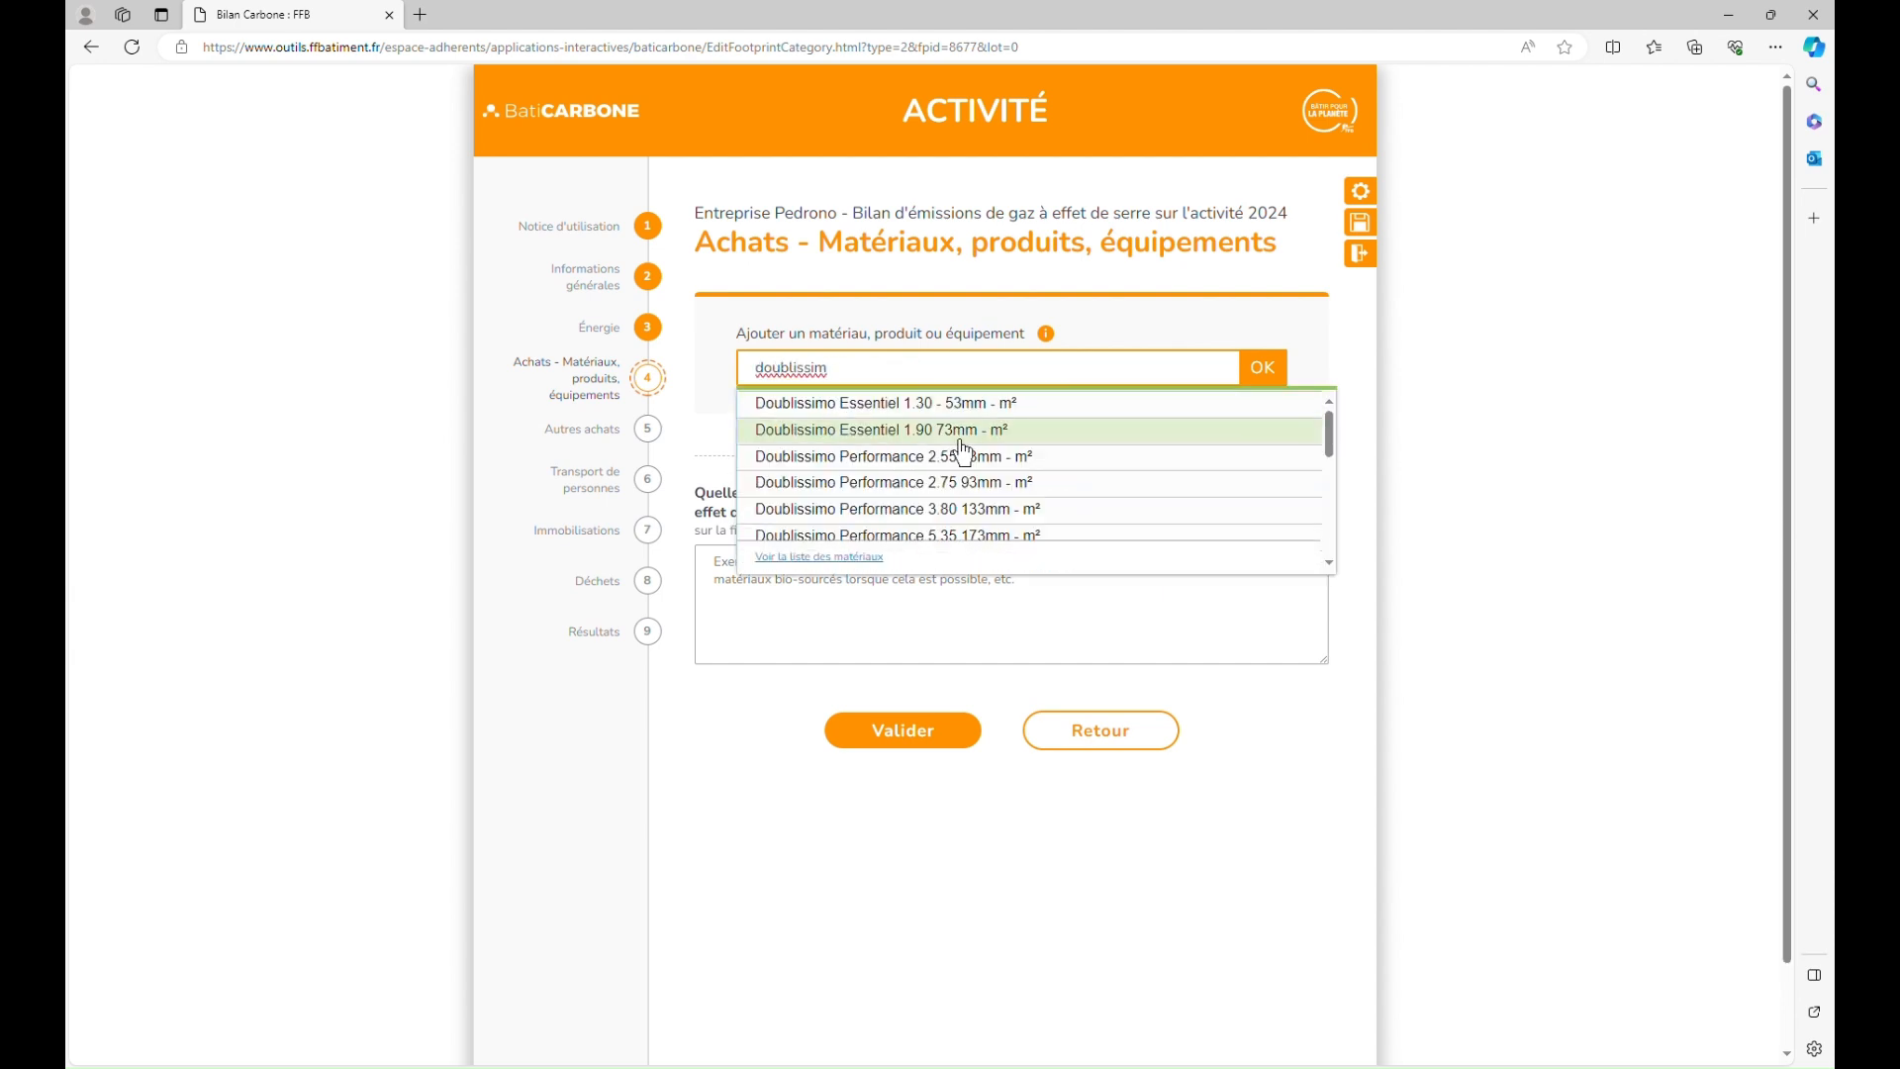
{"action": "left_click", "coordinate": [997, 465]}
{"action": "left_click", "coordinate": [1263, 367]}
{"action": "left_click", "coordinate": [1102, 574]}
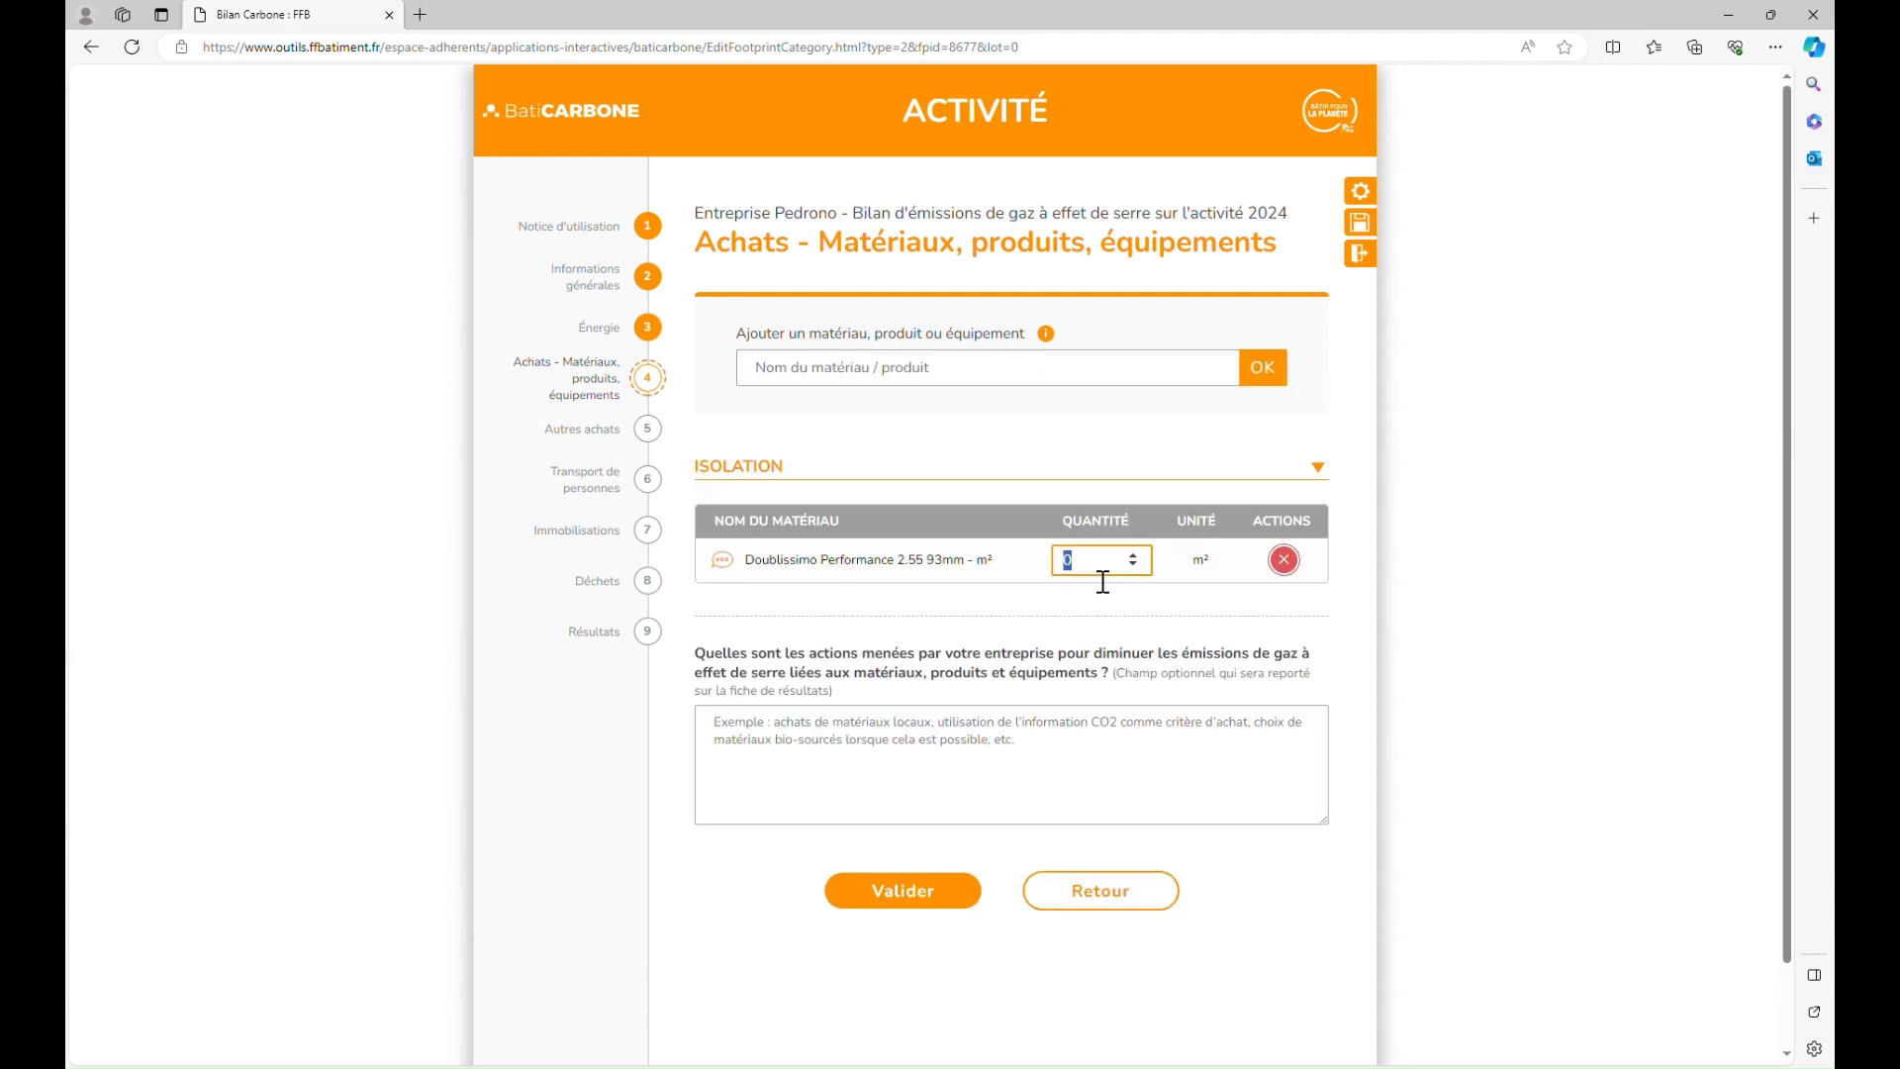
{"action": "type", "text": "10000"}
{"action": "left_click", "coordinate": [1089, 653]}
Step: Add the Placostil 98/48 double-parement partition at 15000 m²
{"action": "left_click", "coordinate": [958, 382]}
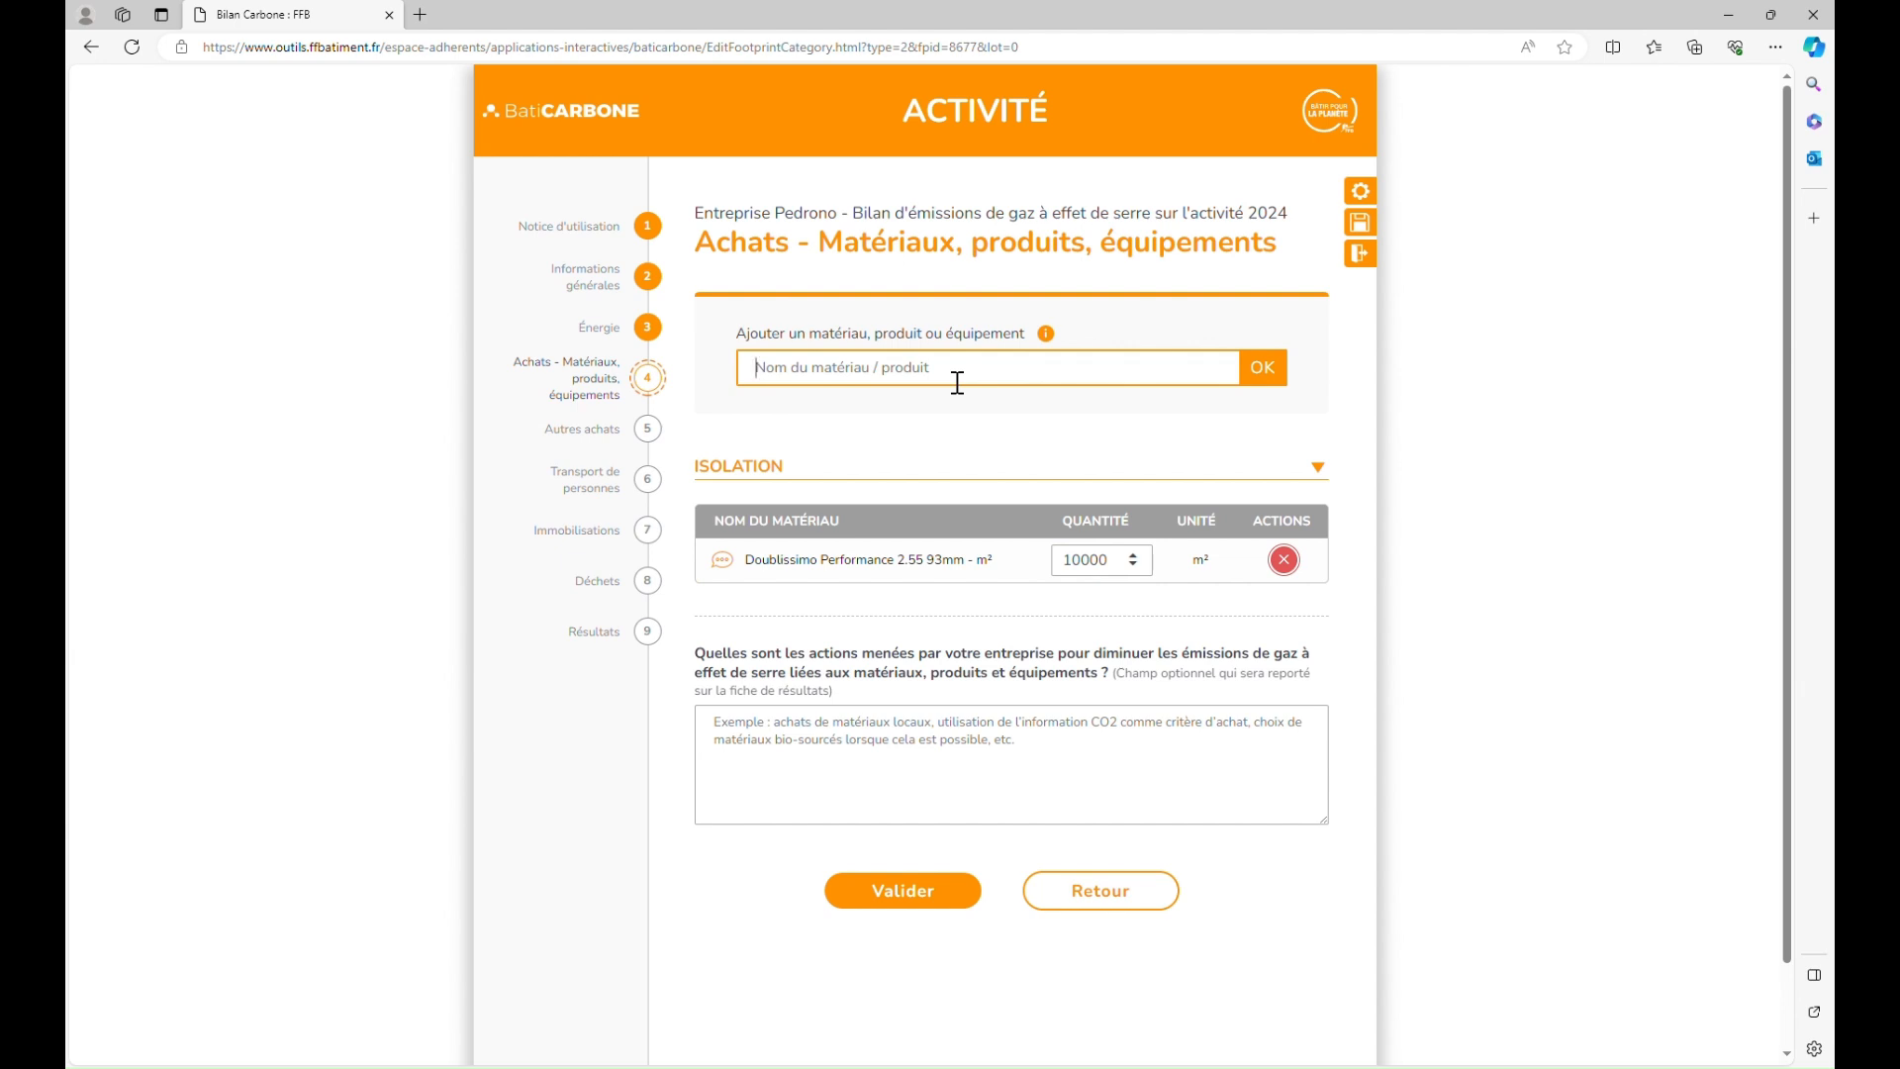
{"action": "type", "text": "placosti"}
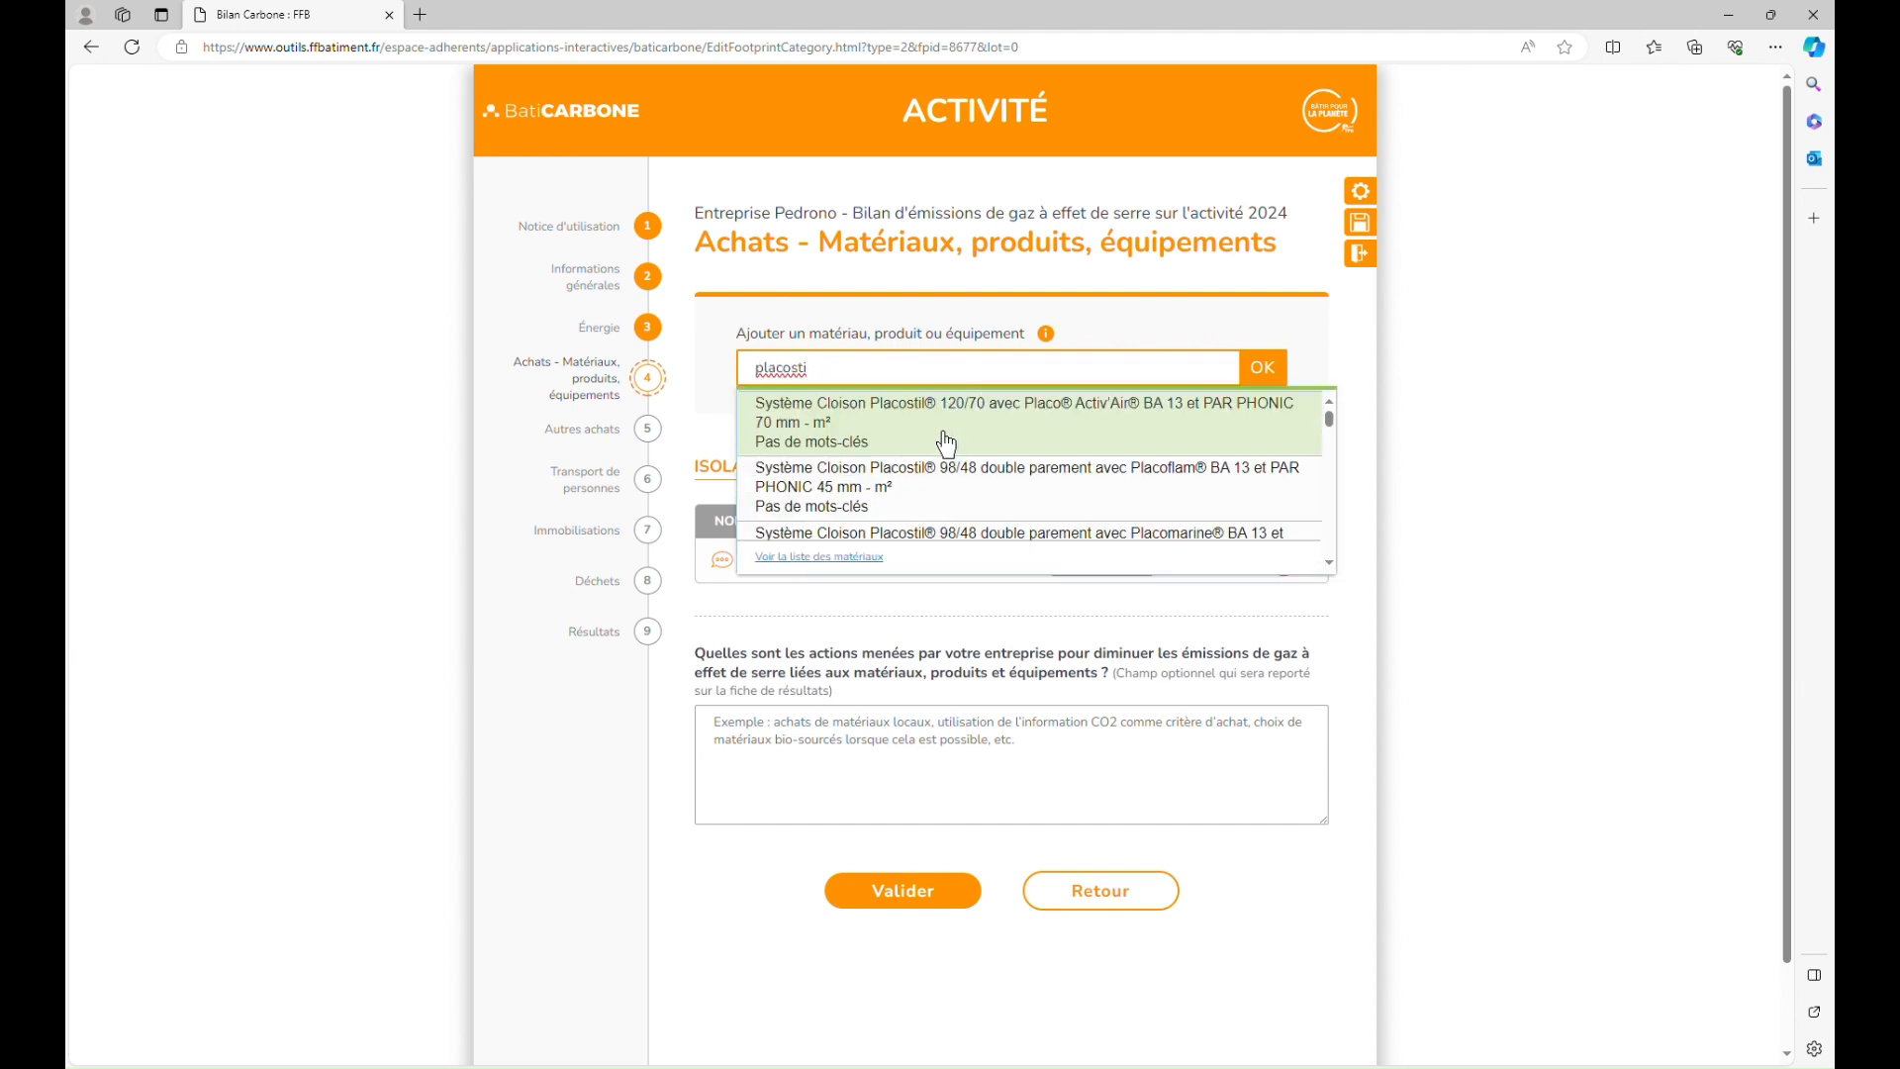
{"action": "left_click", "coordinate": [960, 505]}
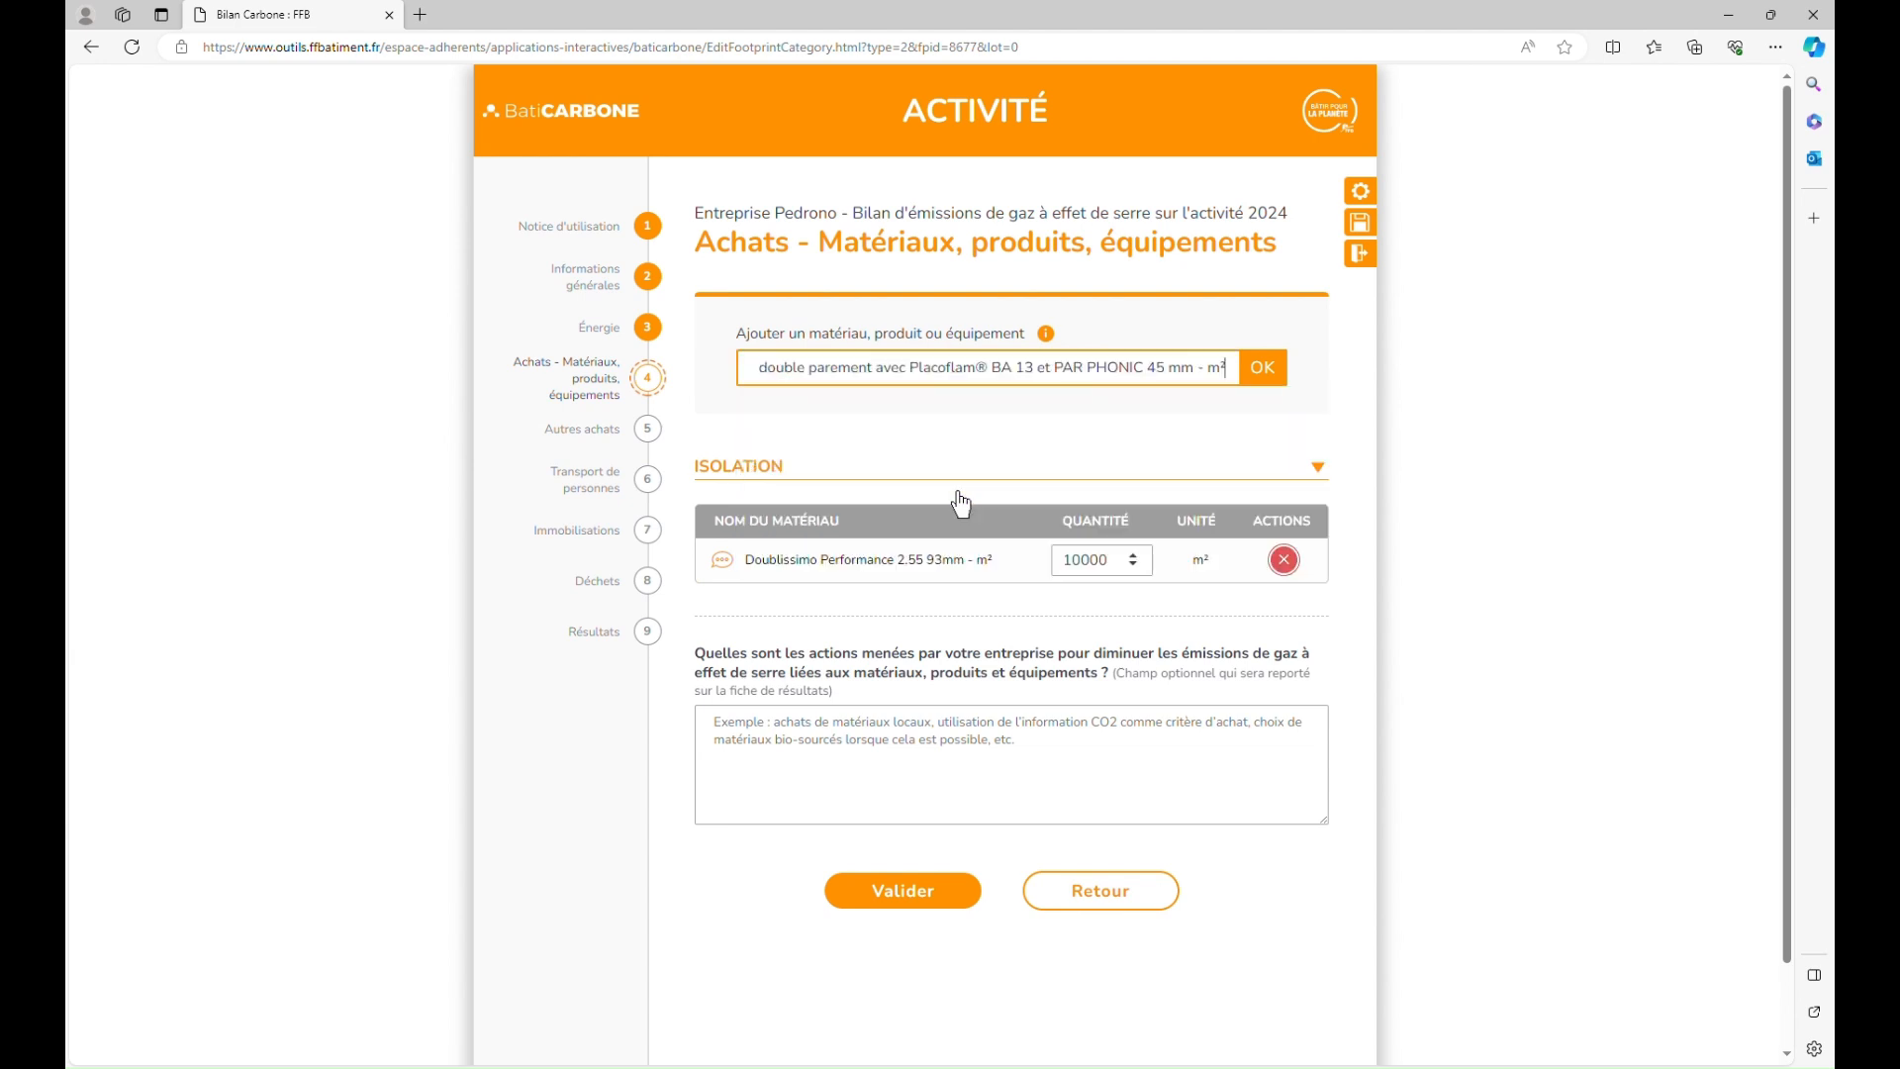
{"action": "left_click", "coordinate": [1263, 368]}
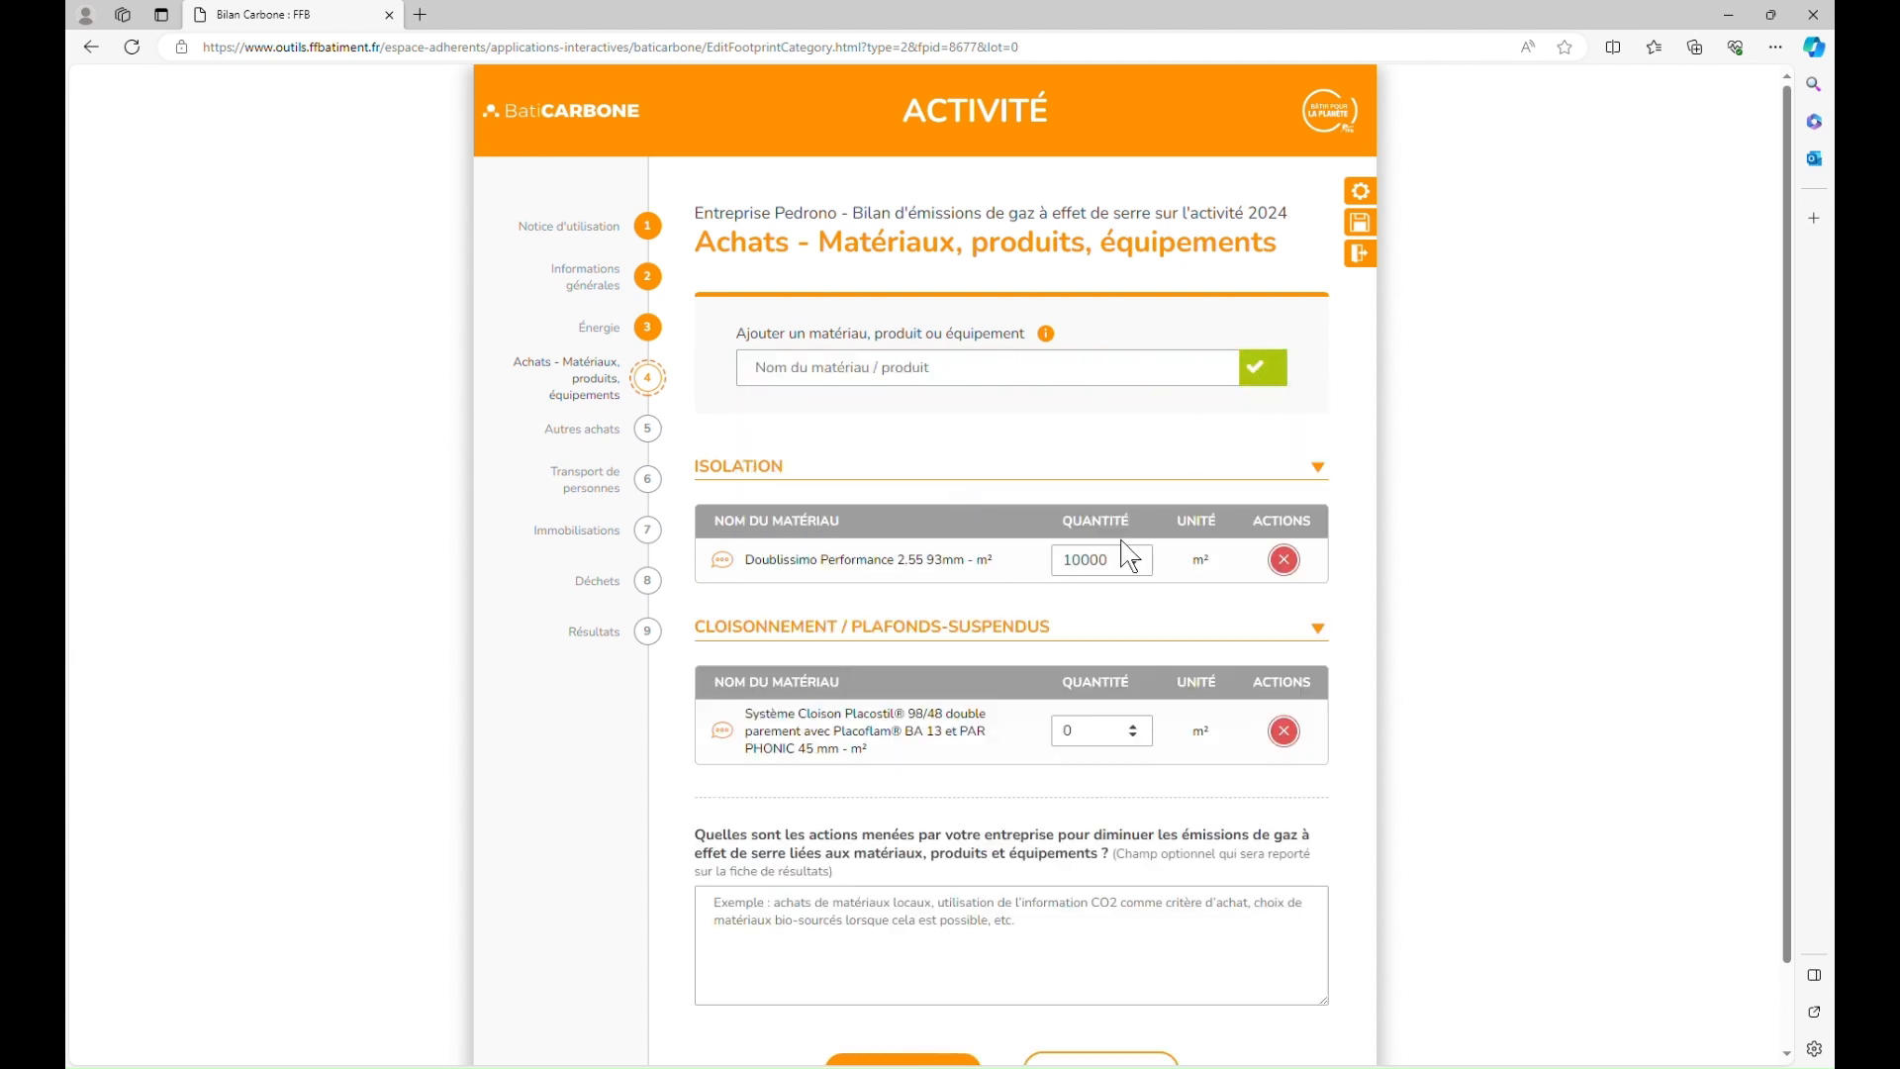
{"action": "left_click", "coordinate": [1097, 731]}
{"action": "type", "text": "1"}
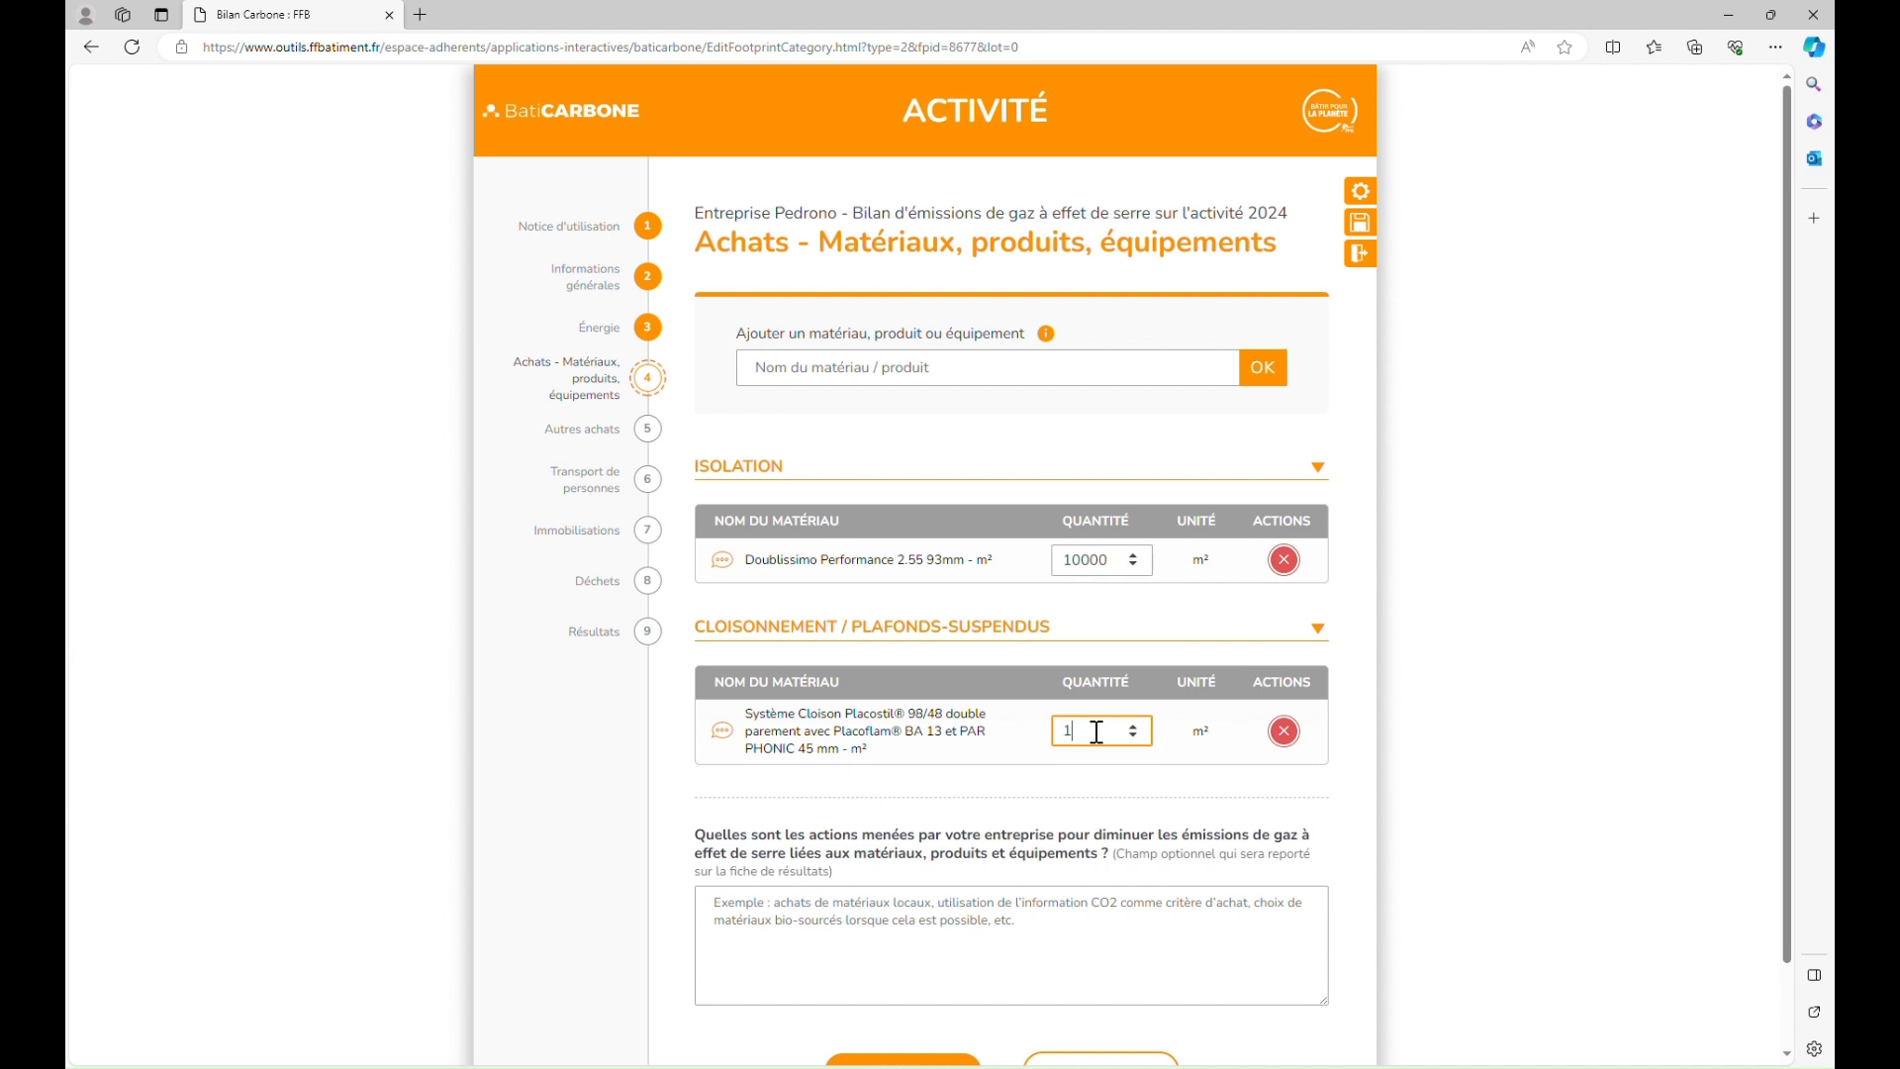
{"action": "type", "text": "5000"}
{"action": "left_click", "coordinate": [1166, 471]}
Step: Add PREGYBEL WAB BA13 at 25000 m² and validate the materials purchases
{"action": "left_click", "coordinate": [1089, 377]}
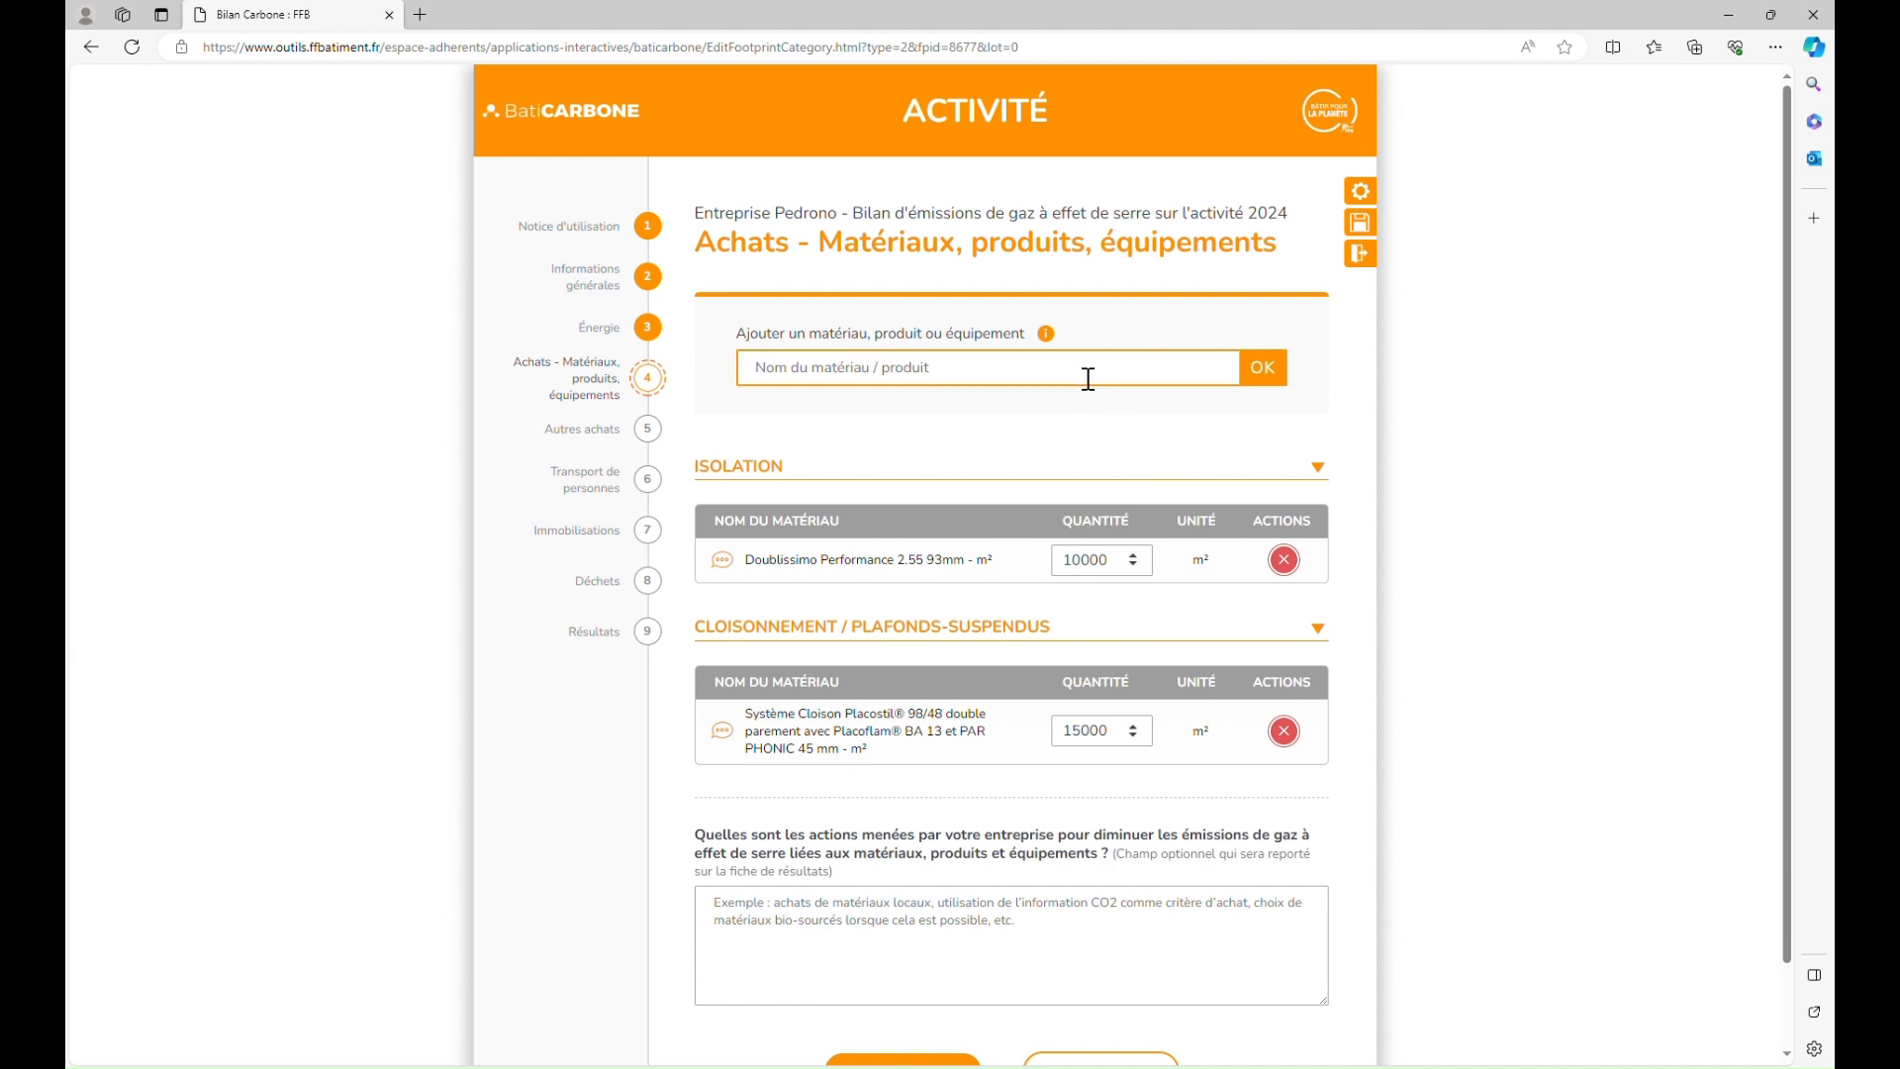
{"action": "type", "text": "BA13"}
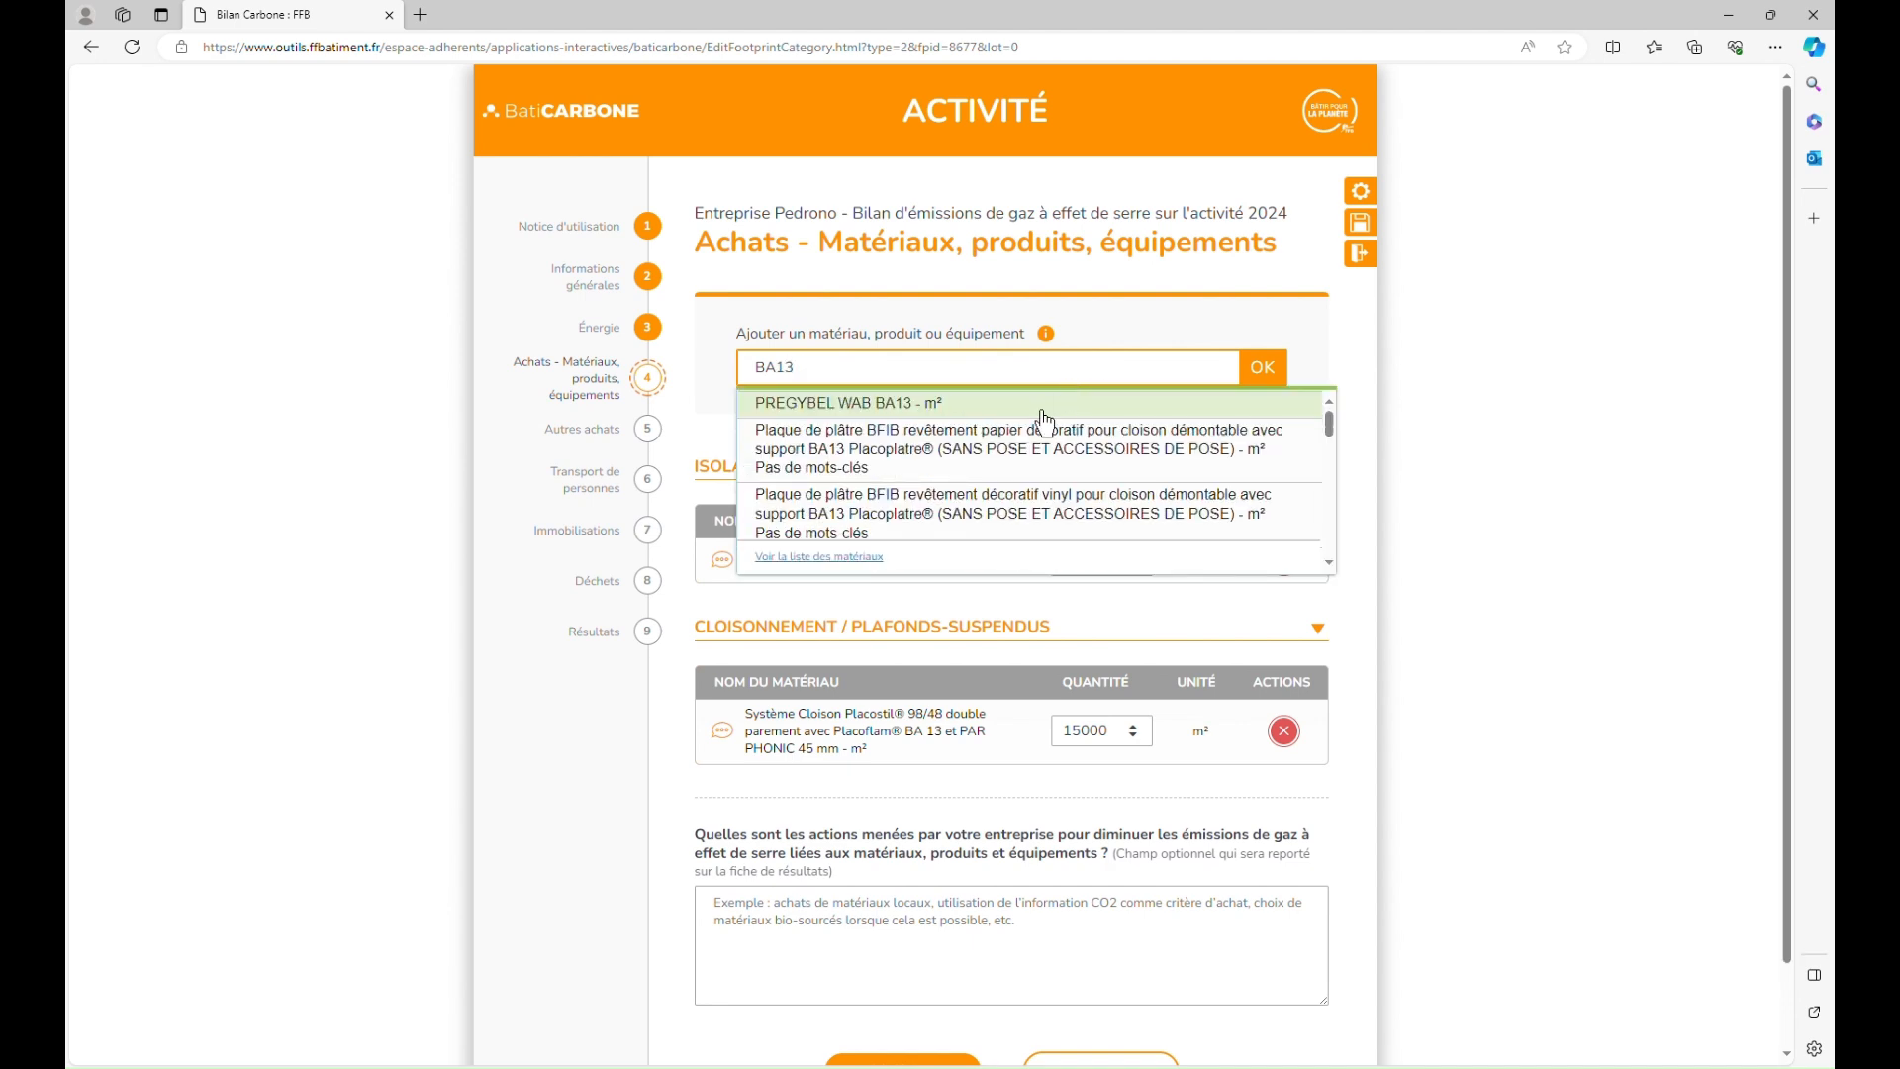
{"action": "scroll", "coordinate": [1015, 535], "scroll_direction": "down", "scroll_amount": 5}
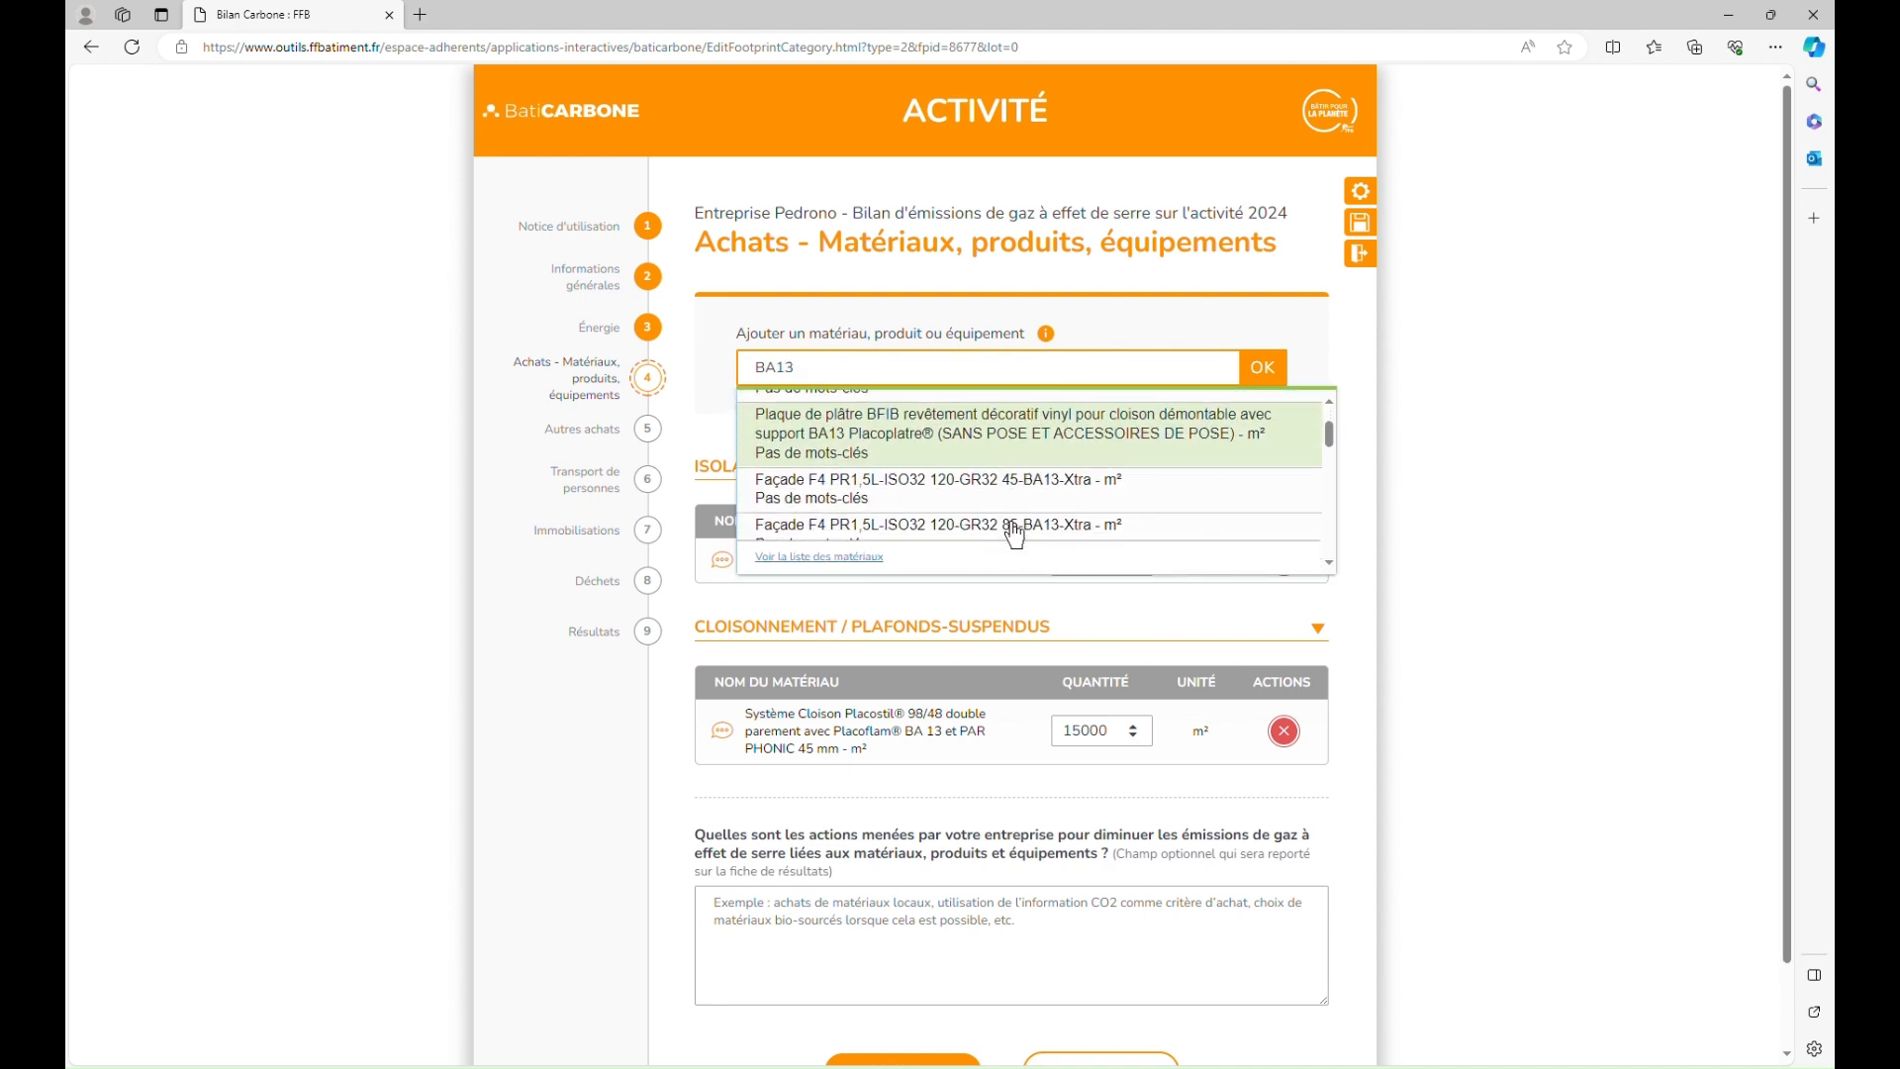
{"action": "scroll", "coordinate": [1014, 534], "scroll_direction": "up", "scroll_amount": 5}
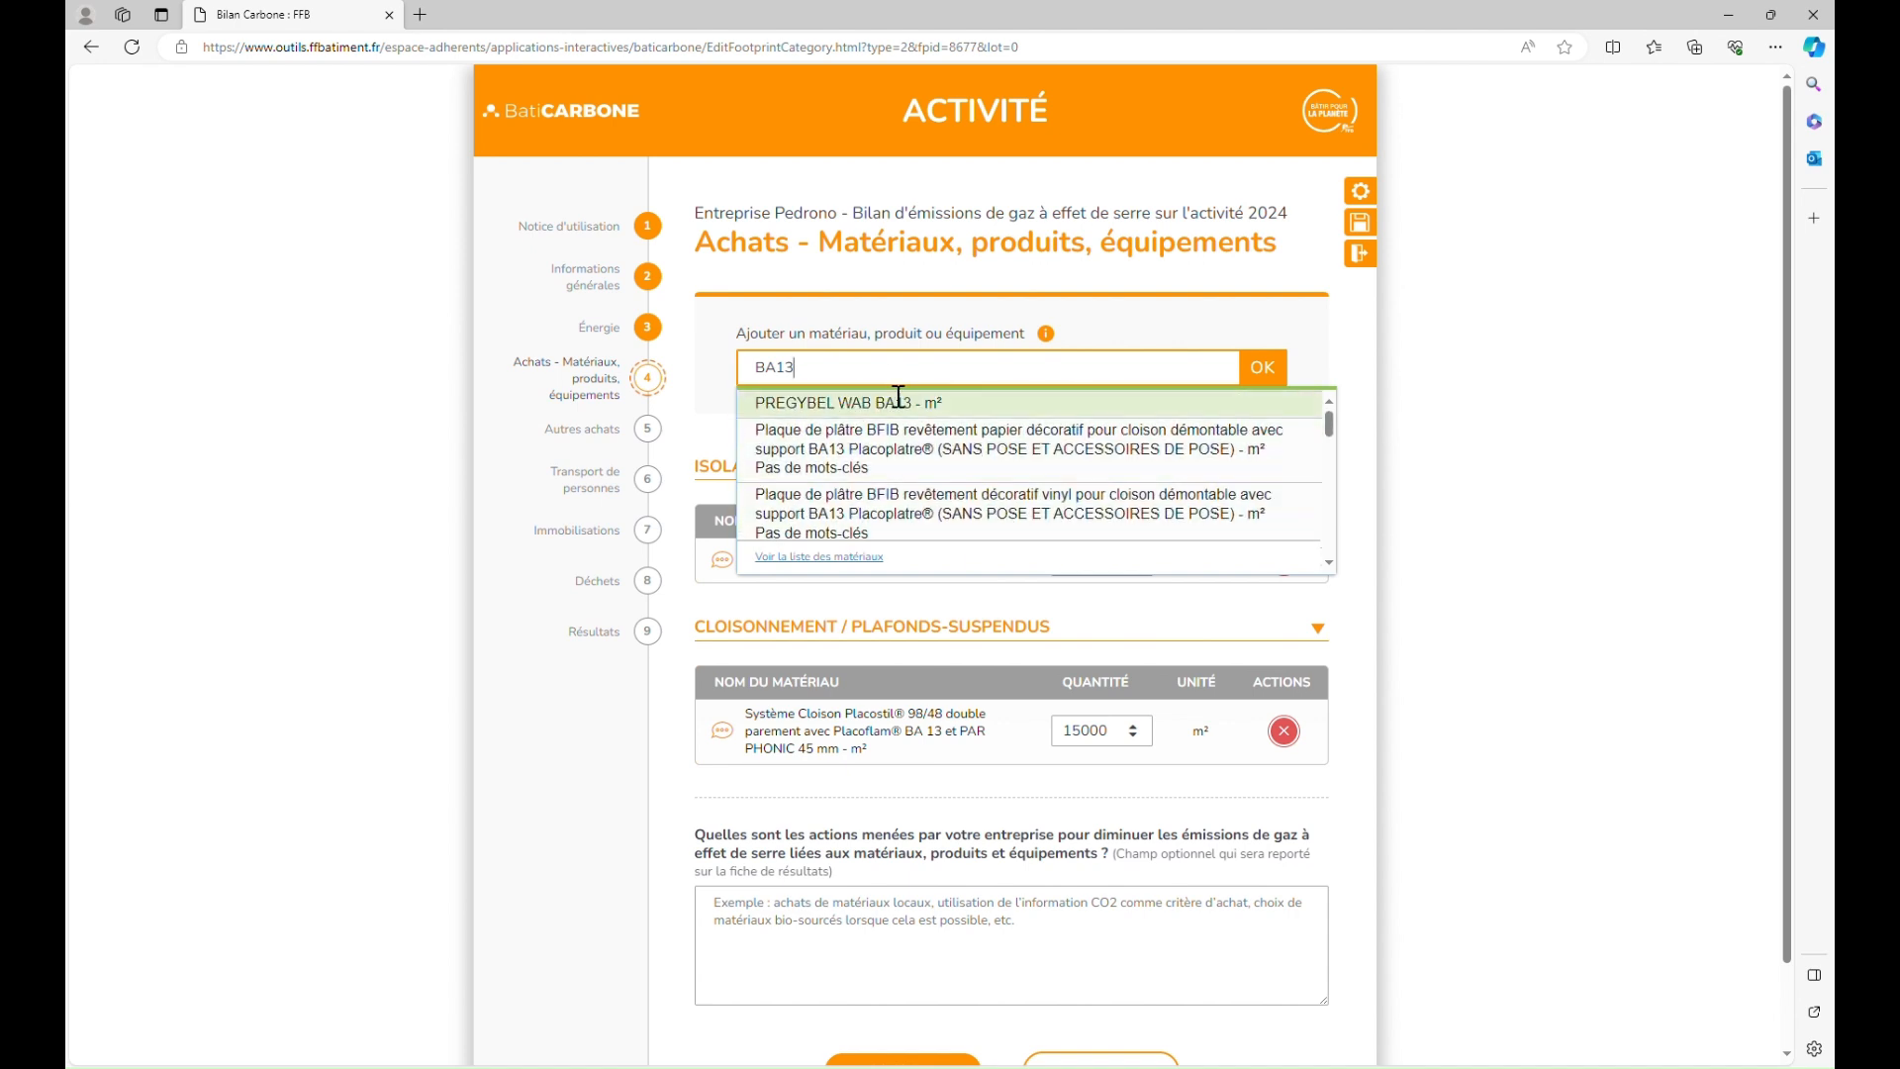
{"action": "left_click", "coordinate": [886, 406]}
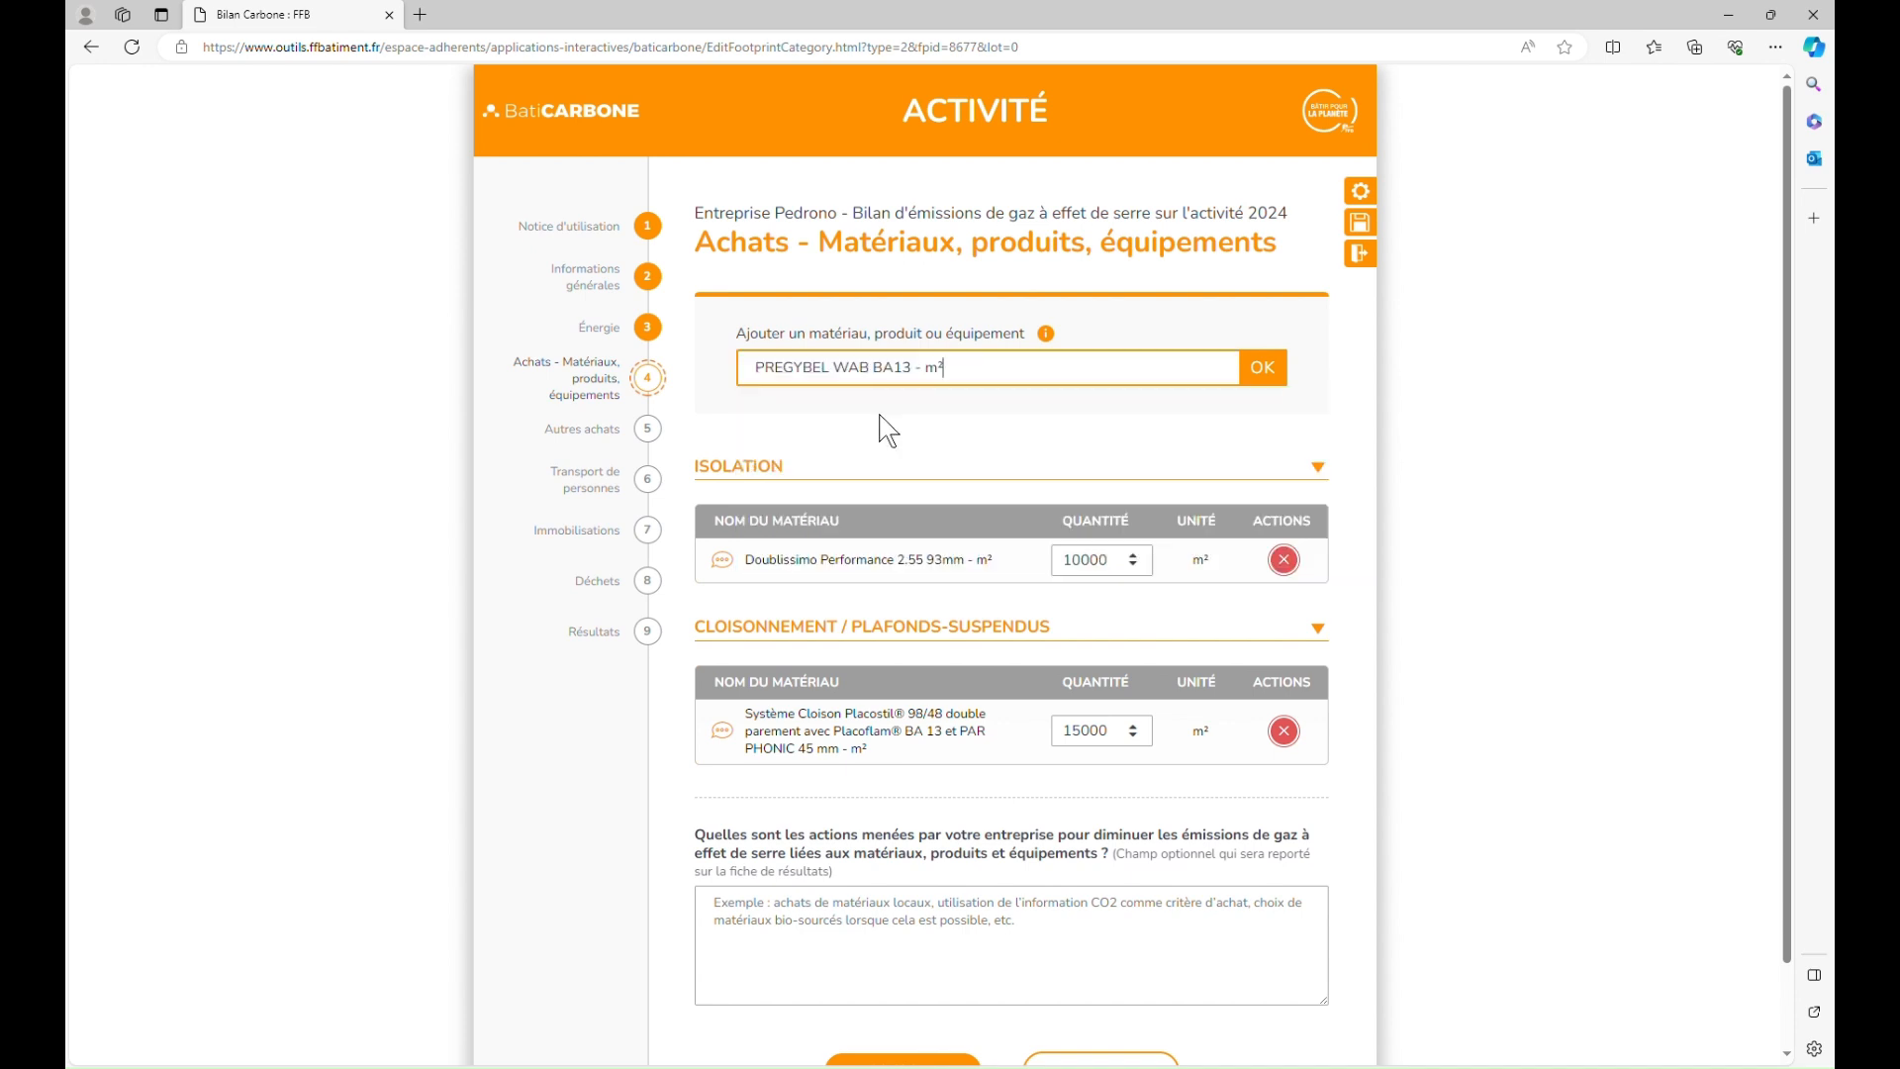
{"action": "left_click", "coordinate": [1266, 376]}
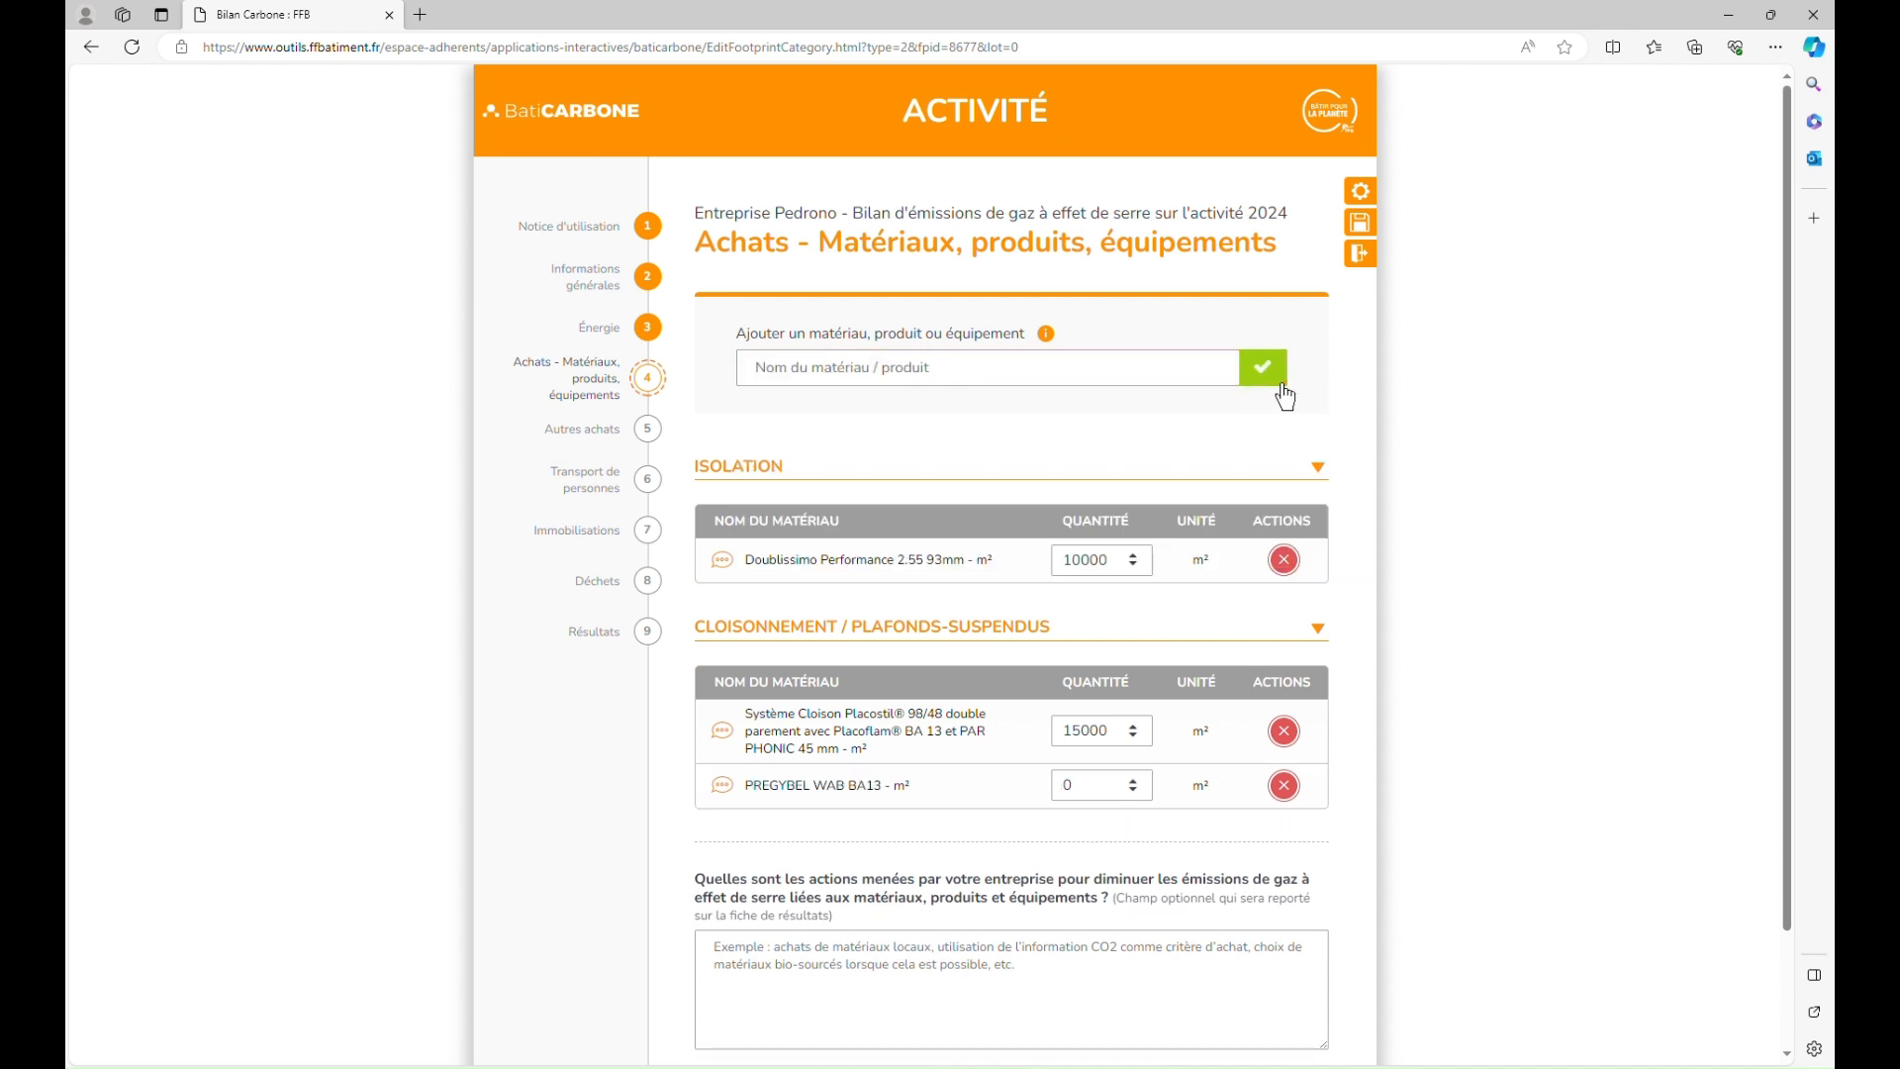
{"action": "scroll", "coordinate": [1073, 806], "scroll_direction": "down", "scroll_amount": 2}
{"action": "double_click", "coordinate": [1091, 665]}
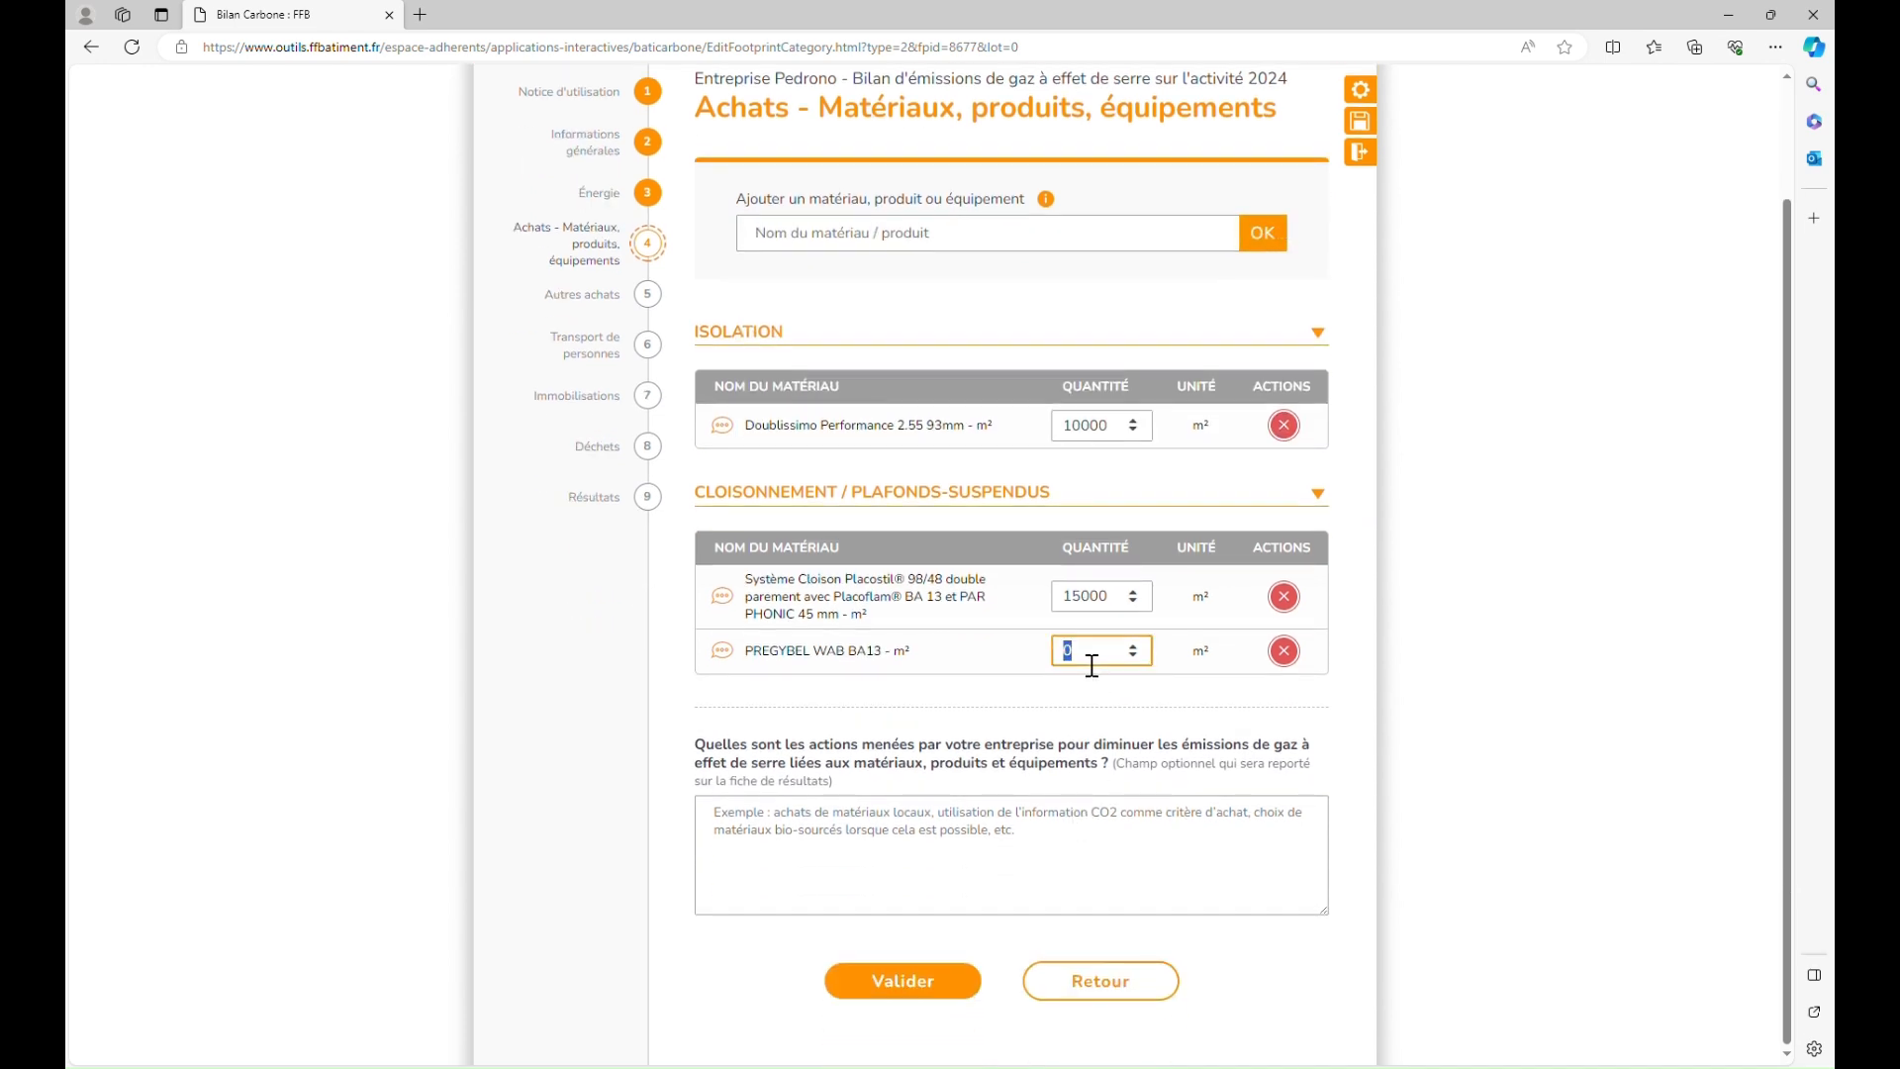
{"action": "type", "text": "25000"}
{"action": "left_click", "coordinate": [1102, 734]}
{"action": "scroll", "coordinate": [1056, 800], "scroll_direction": "down", "scroll_amount": 2}
{"action": "left_click", "coordinate": [937, 974]}
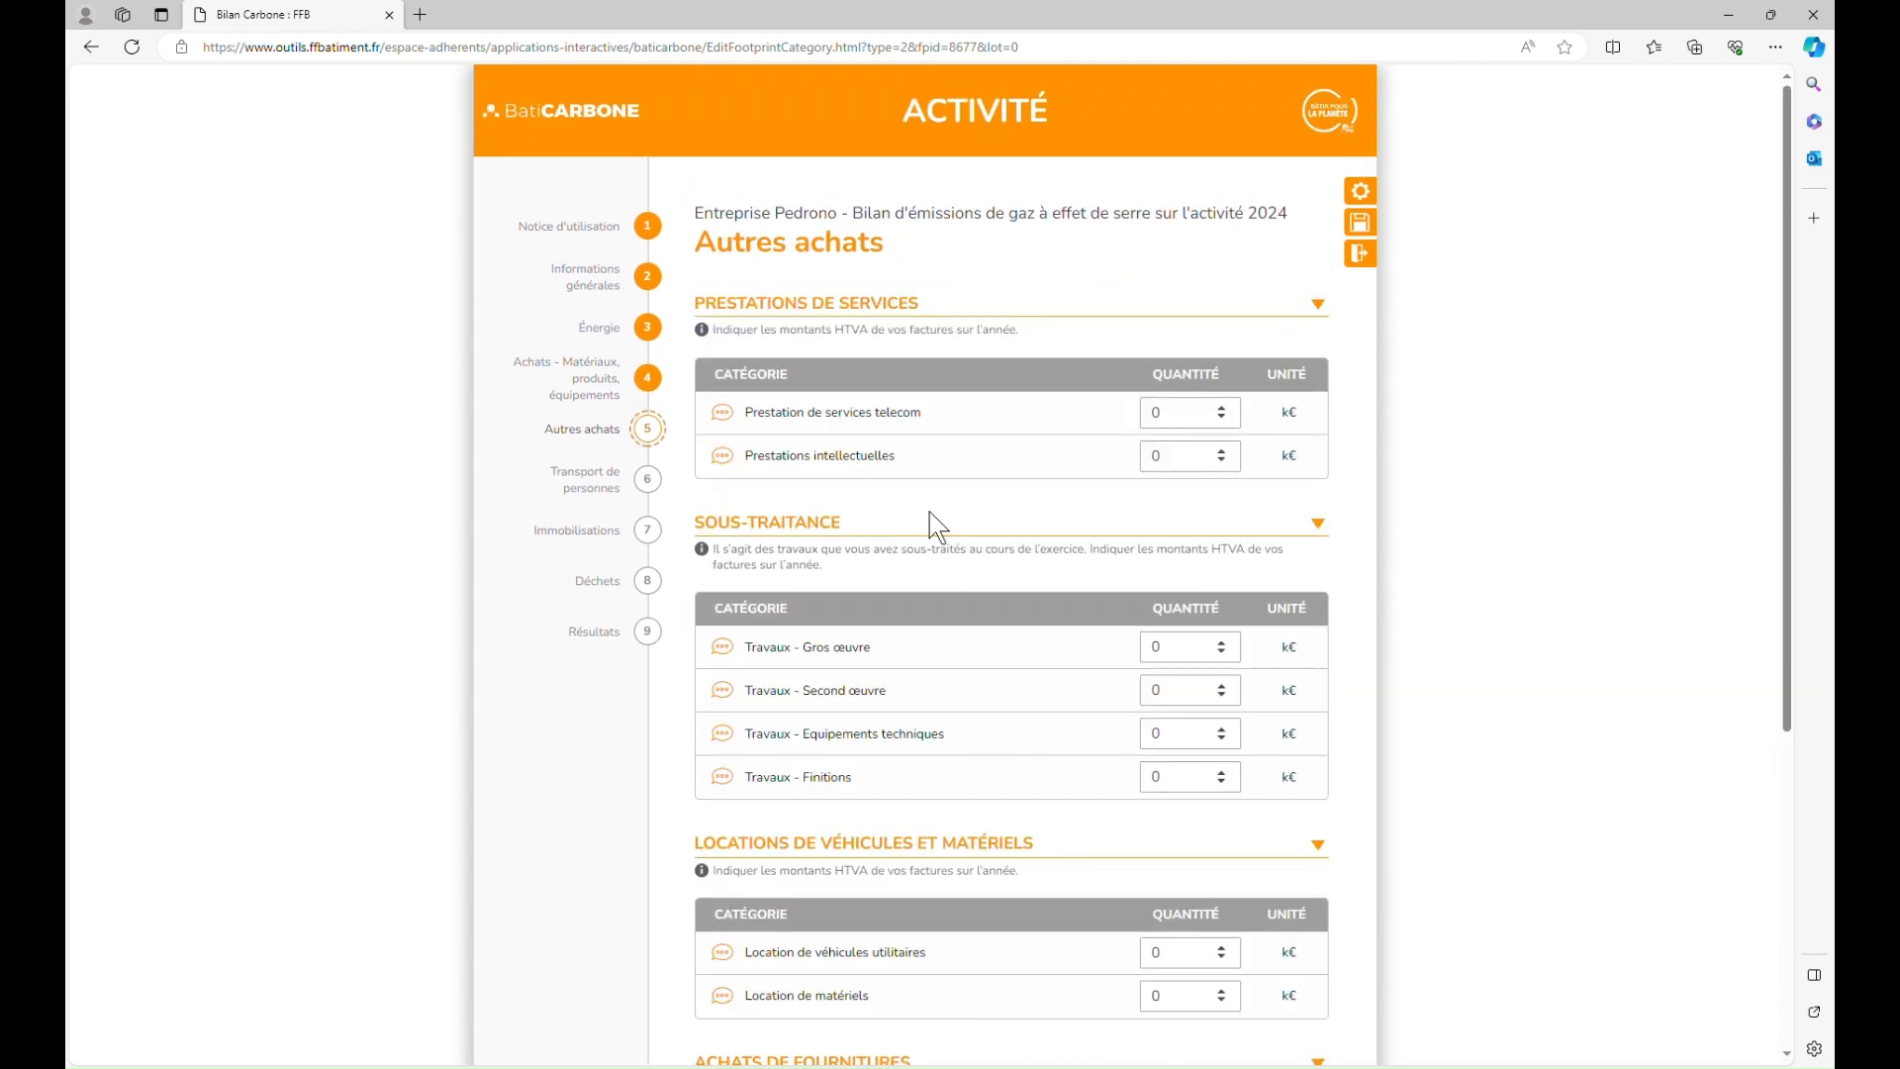
Step: Enter 2.5 k€ for telecom services and 10 k€ for prestations intellectuelles
{"action": "left_click", "coordinate": [1176, 416]}
{"action": "type", "text": "2500"}
{"action": "key", "text": "BackSpace"}
{"action": "key", "text": "BackSpace"}
{"action": "left_click", "coordinate": [1114, 520]}
{"action": "scroll", "coordinate": [1097, 523], "scroll_direction": "down", "scroll_amount": 1}
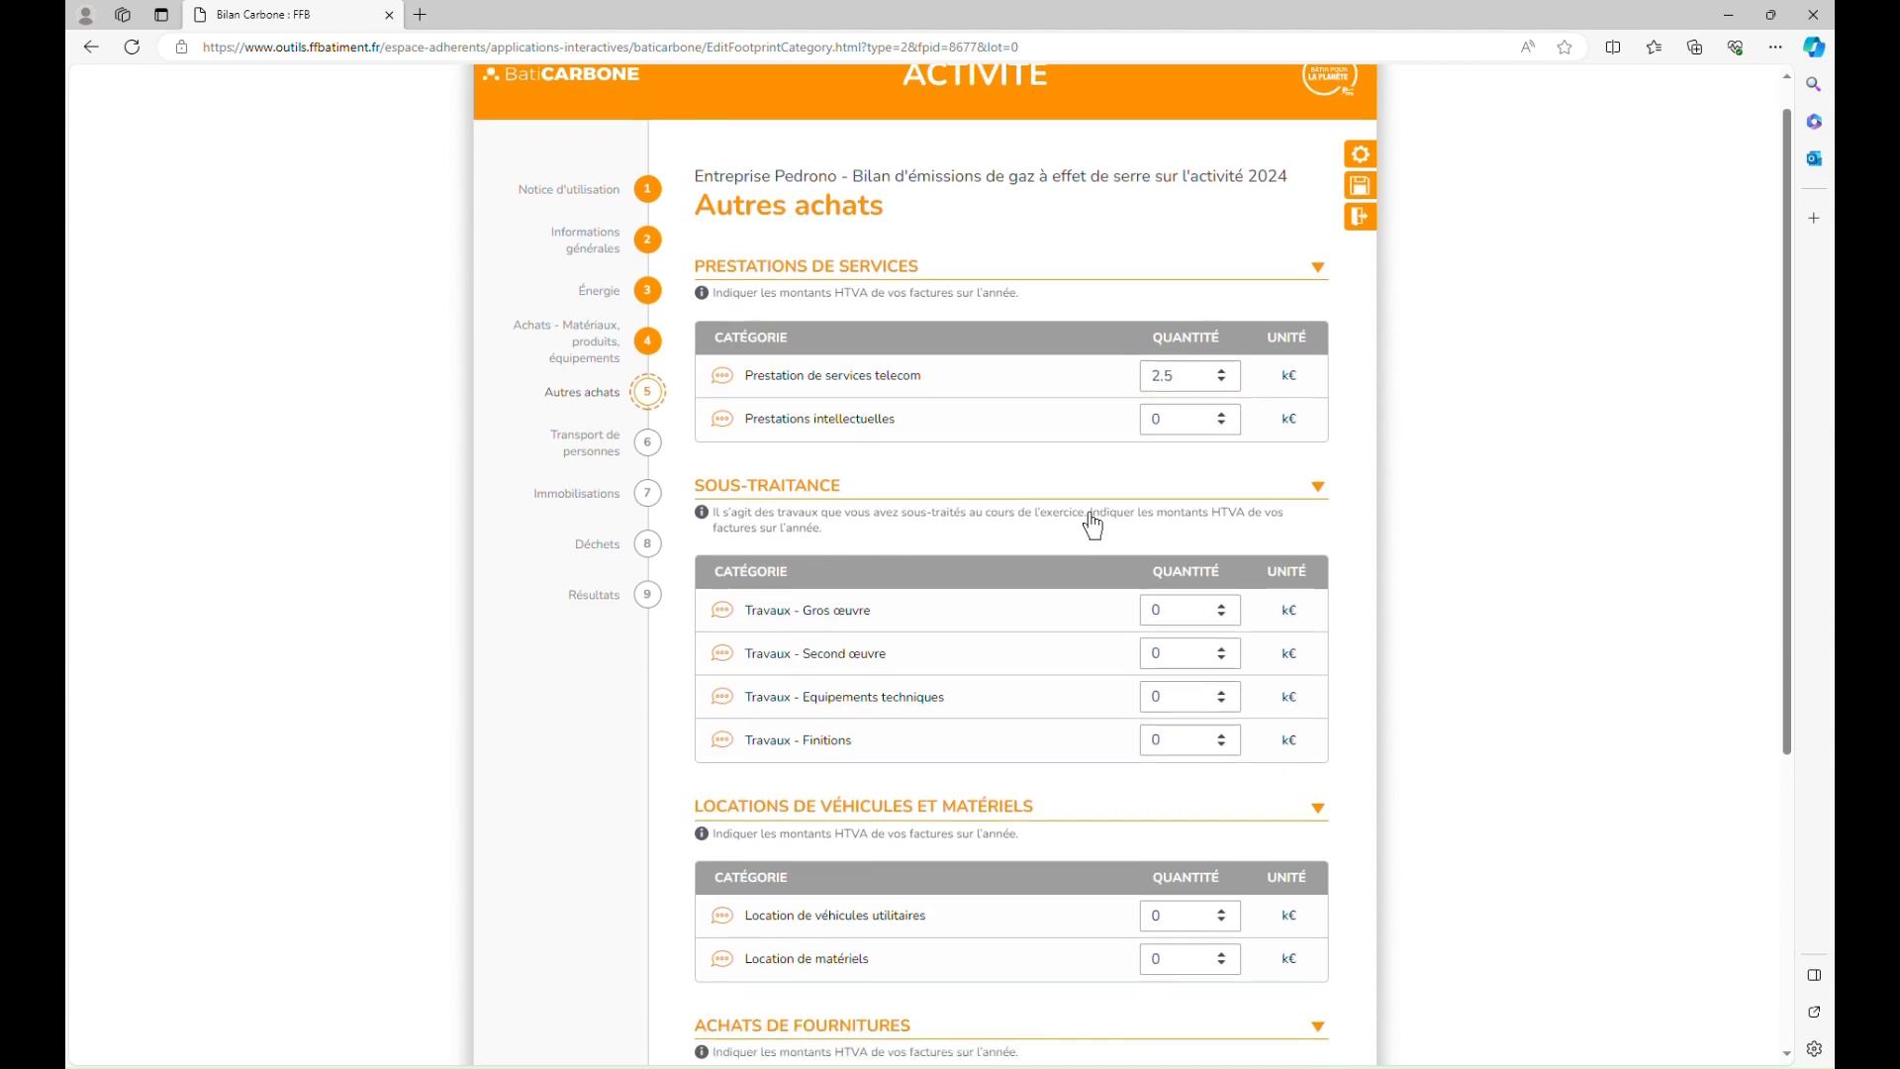
{"action": "scroll", "coordinate": [1093, 524], "scroll_direction": "down", "scroll_amount": 2}
{"action": "left_click", "coordinate": [1198, 347]}
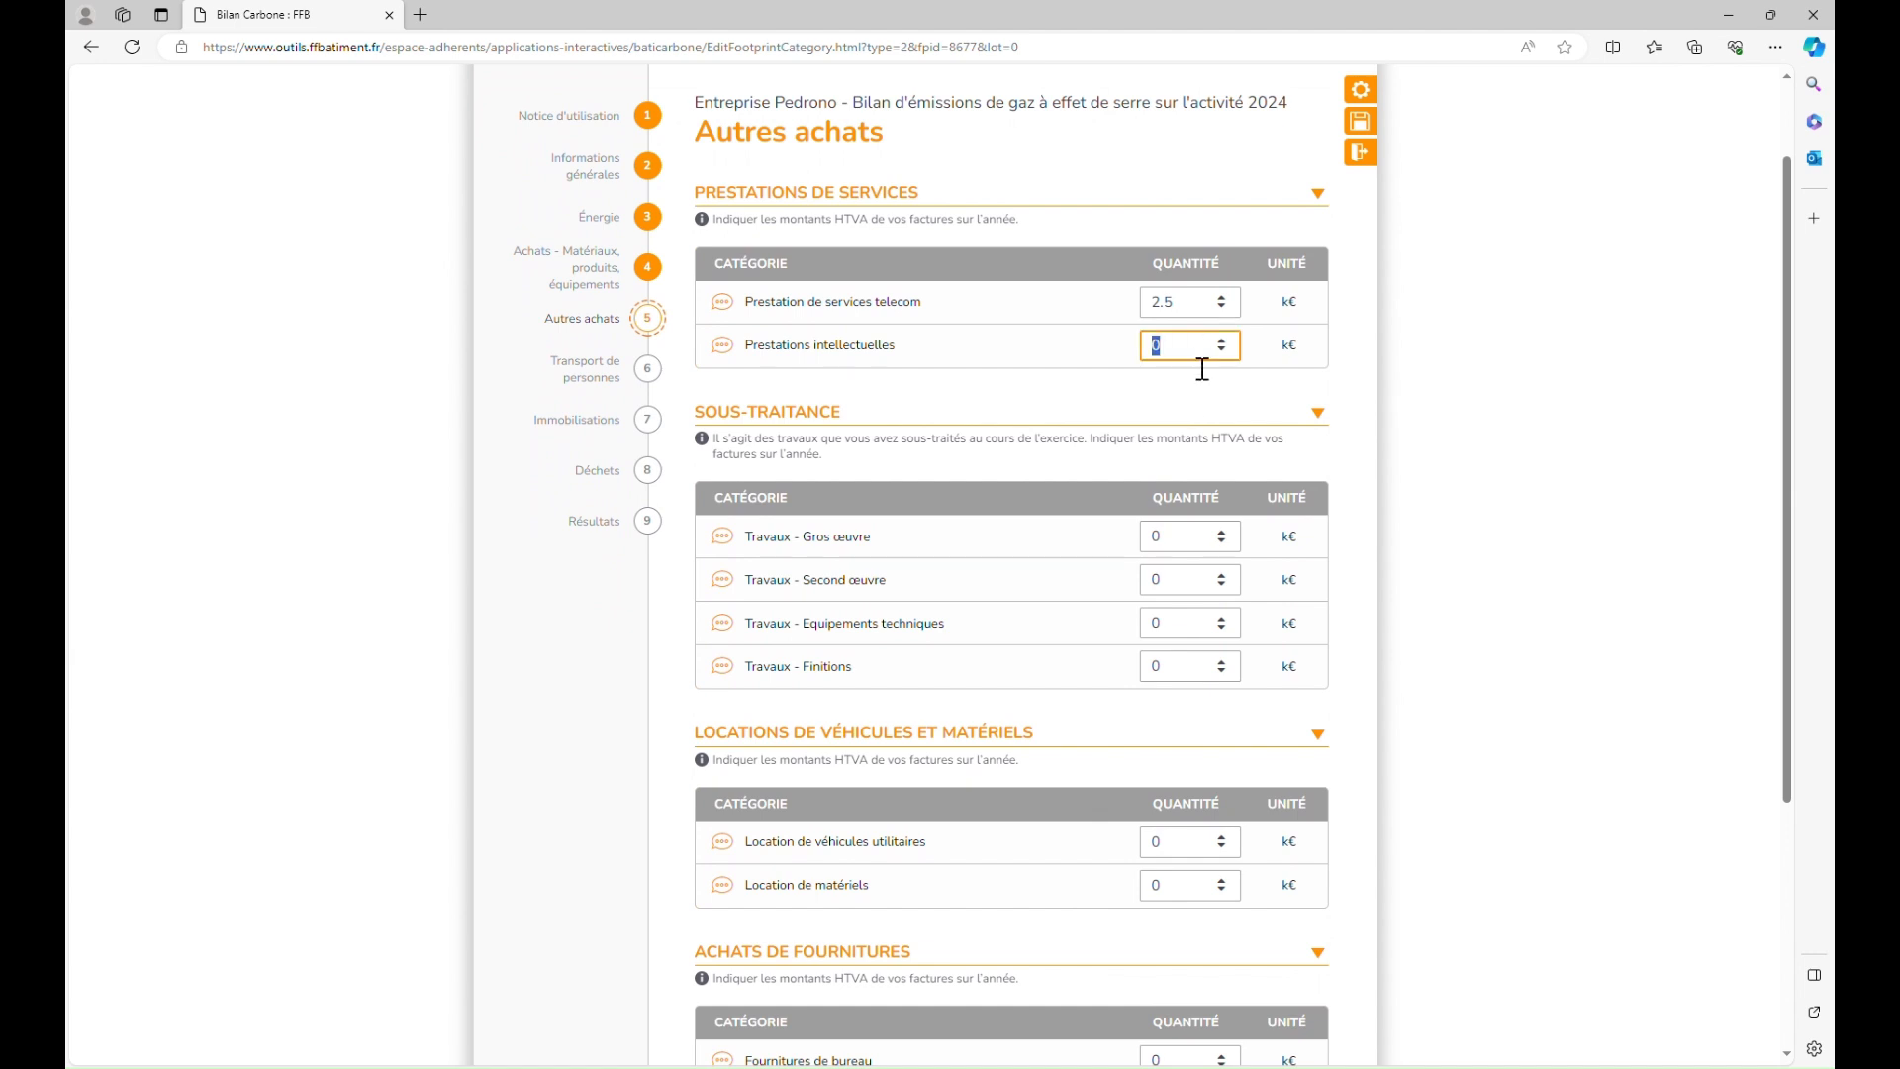
{"action": "type", "text": "10"}
{"action": "left_click", "coordinate": [1135, 446]}
{"action": "left_click", "coordinate": [1073, 445]}
{"action": "scroll", "coordinate": [1416, 661], "scroll_direction": "down", "scroll_amount": 3}
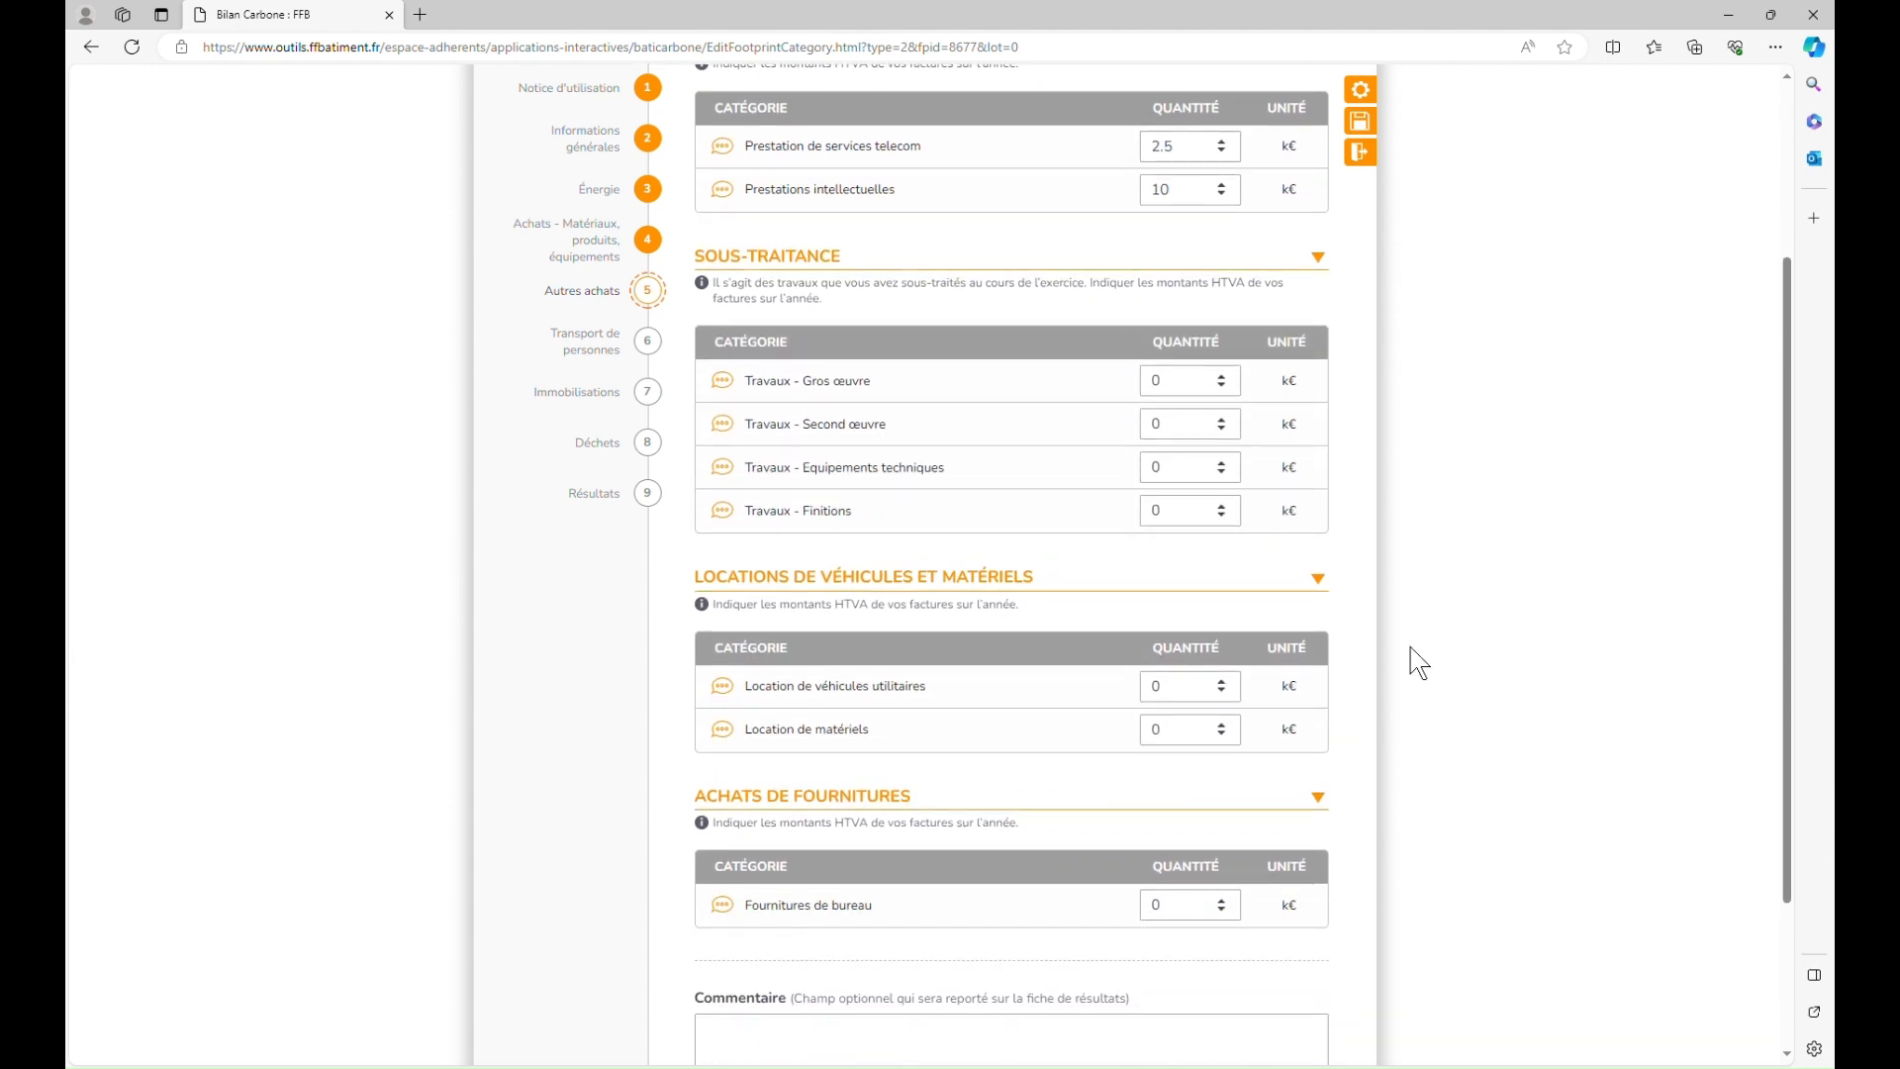
Step: Enter 40 k€ for Travaux - Equipements techniques and 30 k€ for Travaux - Finitions
{"action": "left_click", "coordinate": [1191, 474]}
{"action": "type", "text": "40"}
{"action": "left_click", "coordinate": [1190, 515]}
{"action": "type", "text": "30"}
{"action": "left_click", "coordinate": [1405, 585]}
{"action": "scroll", "coordinate": [1411, 587], "scroll_direction": "down", "scroll_amount": 1}
{"action": "scroll", "coordinate": [1404, 585], "scroll_direction": "down", "scroll_amount": 1}
{"action": "scroll", "coordinate": [1408, 624], "scroll_direction": "down", "scroll_amount": 1}
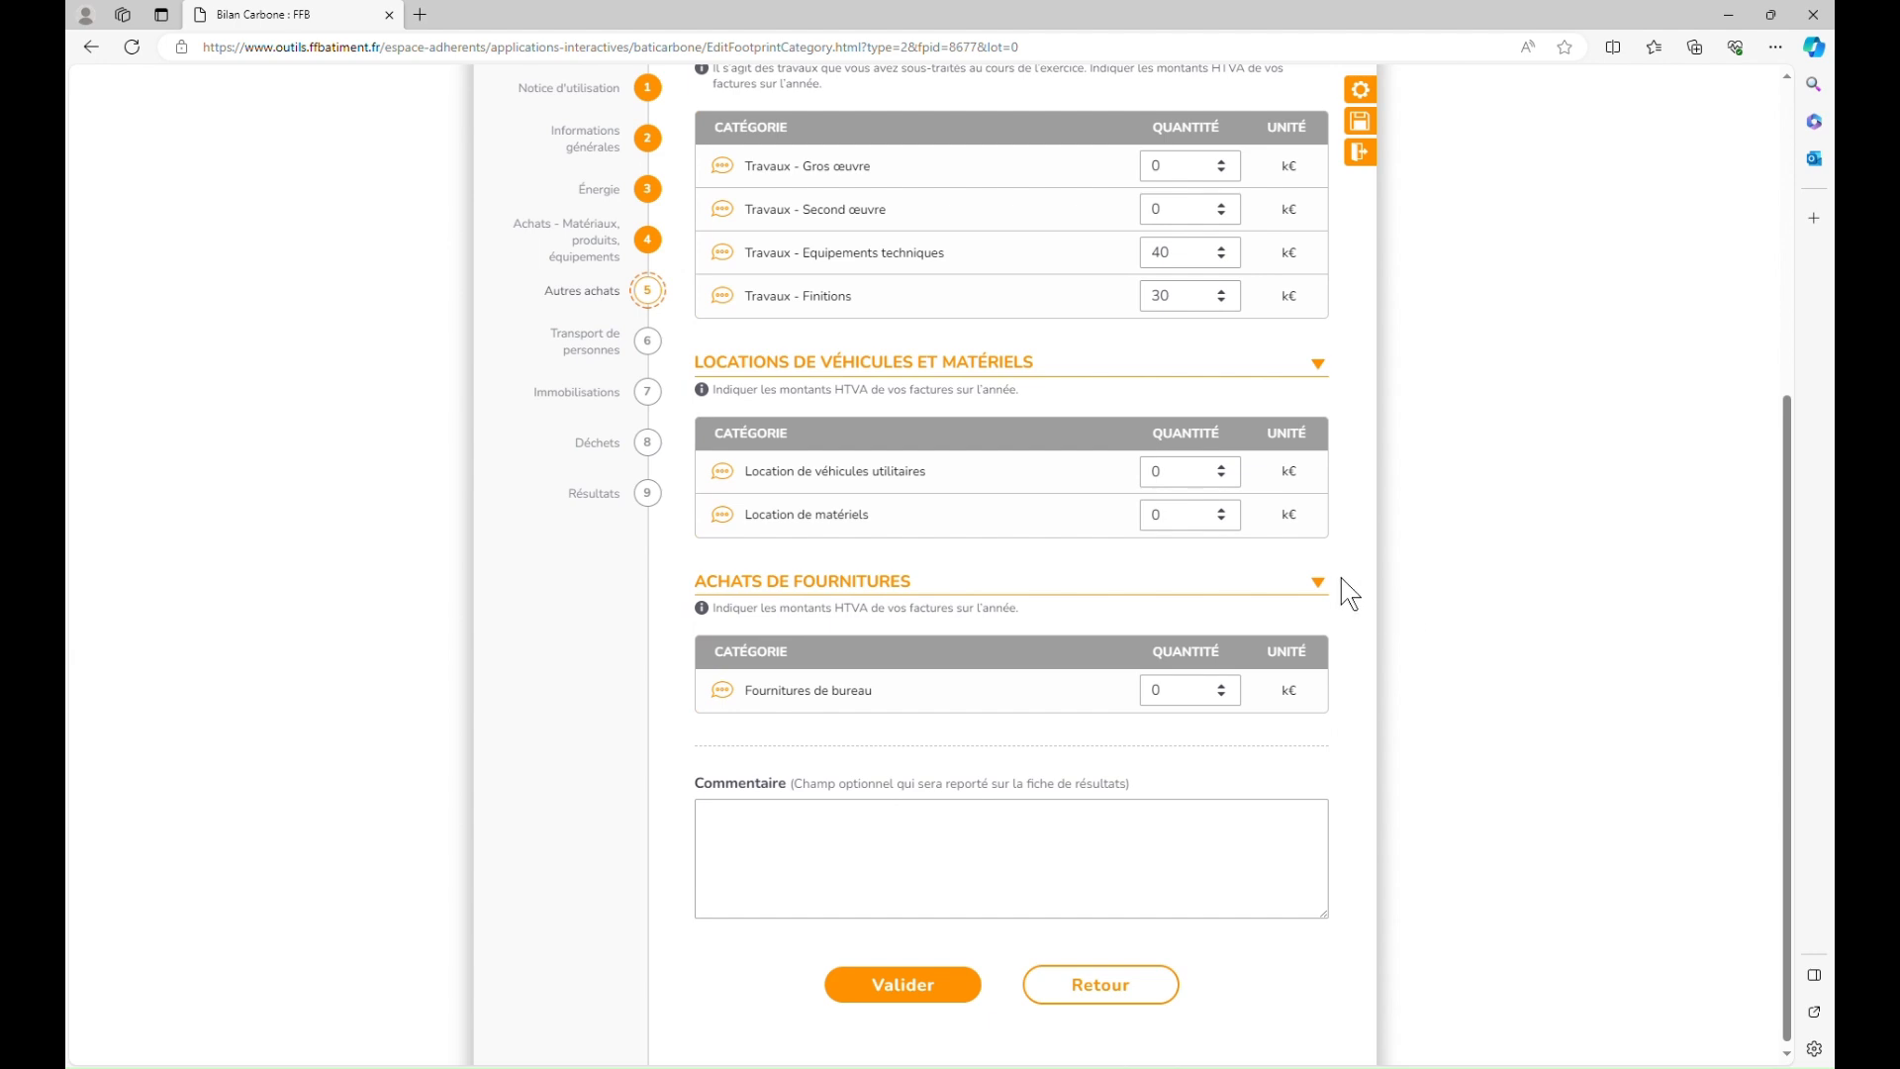
Step: Set Location de matériels to 8 k€ and Fournitures de bureau to 1 k€
{"action": "double_click", "coordinate": [1209, 530]}
{"action": "left_click", "coordinate": [1463, 653]}
{"action": "scroll", "coordinate": [1463, 653], "scroll_direction": "down", "scroll_amount": 1}
{"action": "scroll", "coordinate": [1462, 655], "scroll_direction": "up", "scroll_amount": 1}
{"action": "double_click", "coordinate": [1202, 697]}
{"action": "left_click", "coordinate": [1412, 768]}
Step: Validate other purchases, then enter a 35% staff share and a 43 km daily commute
{"action": "left_click", "coordinate": [952, 993]}
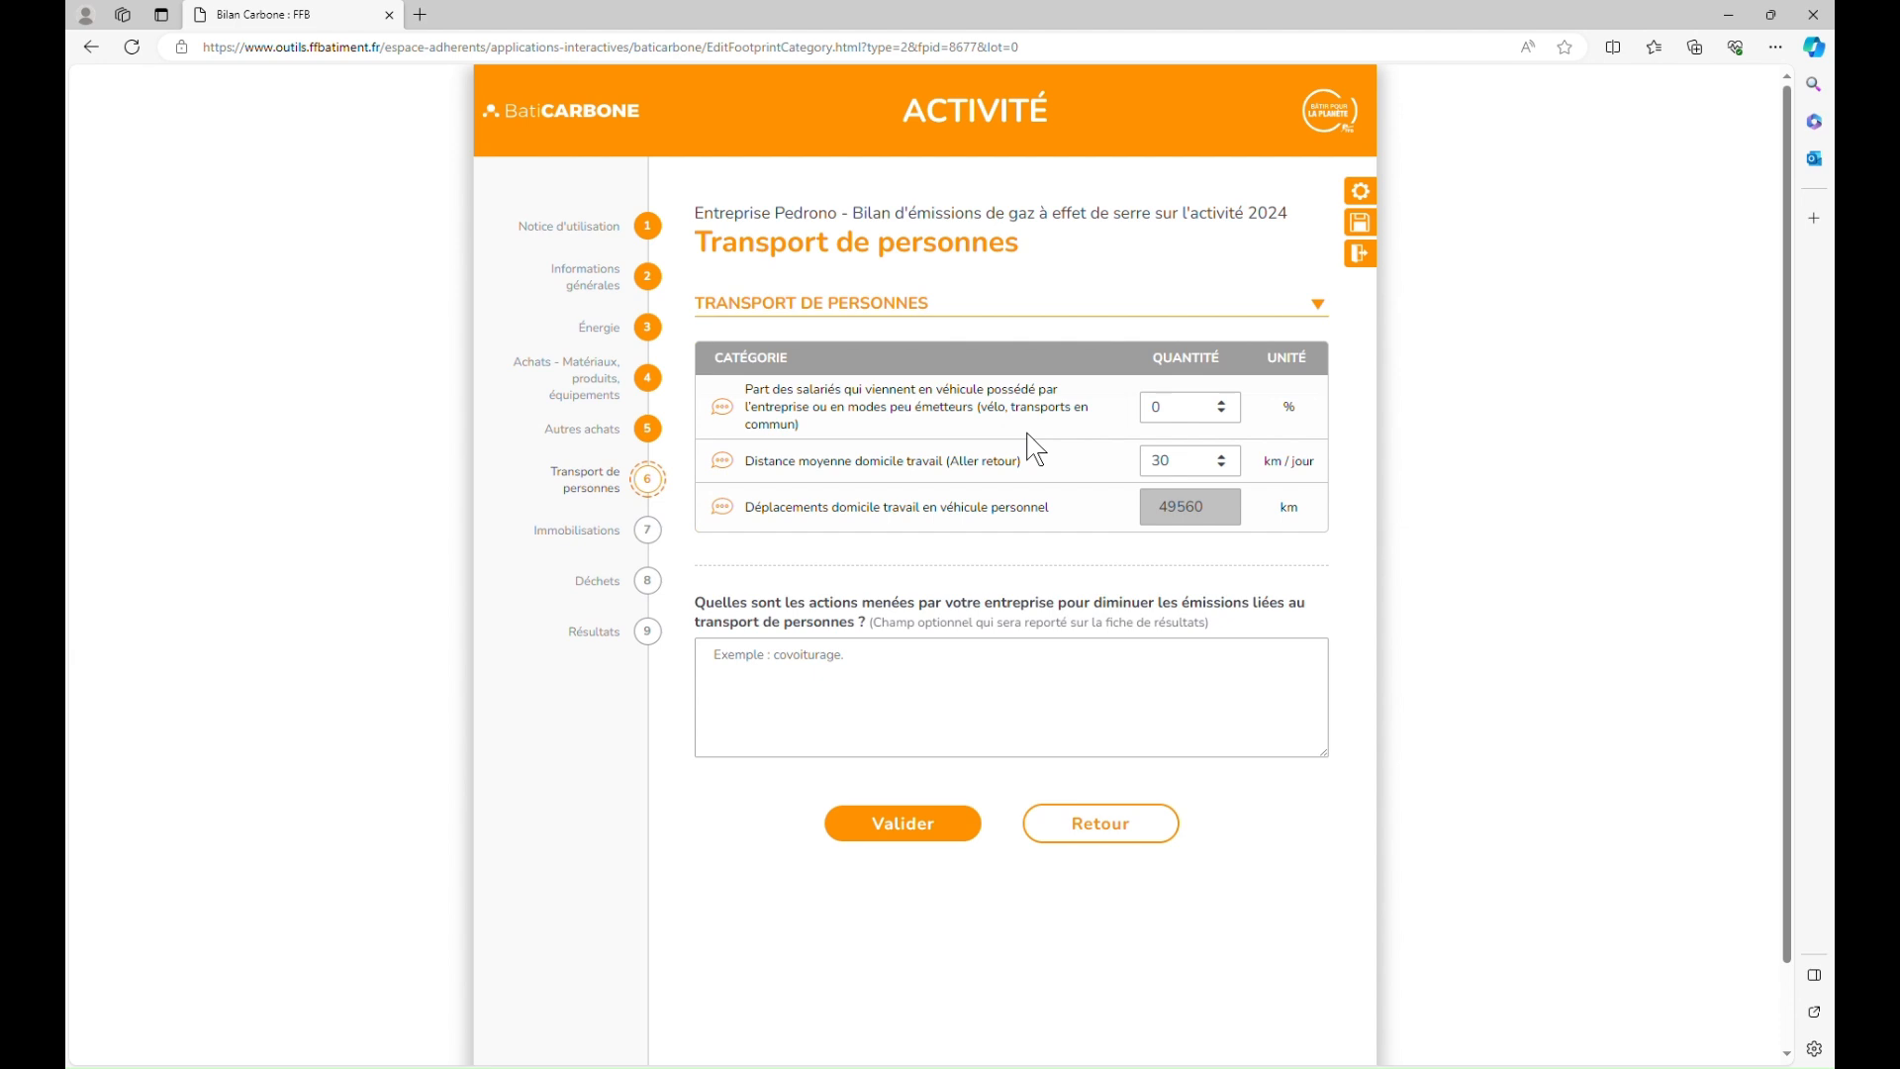
{"action": "left_click", "coordinate": [1199, 416]}
{"action": "type", "text": "35"}
{"action": "left_click", "coordinate": [1464, 519]}
{"action": "double_click", "coordinate": [1185, 469]}
{"action": "type", "text": "43"}
{"action": "left_click", "coordinate": [1625, 638]}
Step: Enter surfaces of 150 m² offices, 600 m² metal buildings and 400 m² parking
{"action": "left_click", "coordinate": [923, 829]}
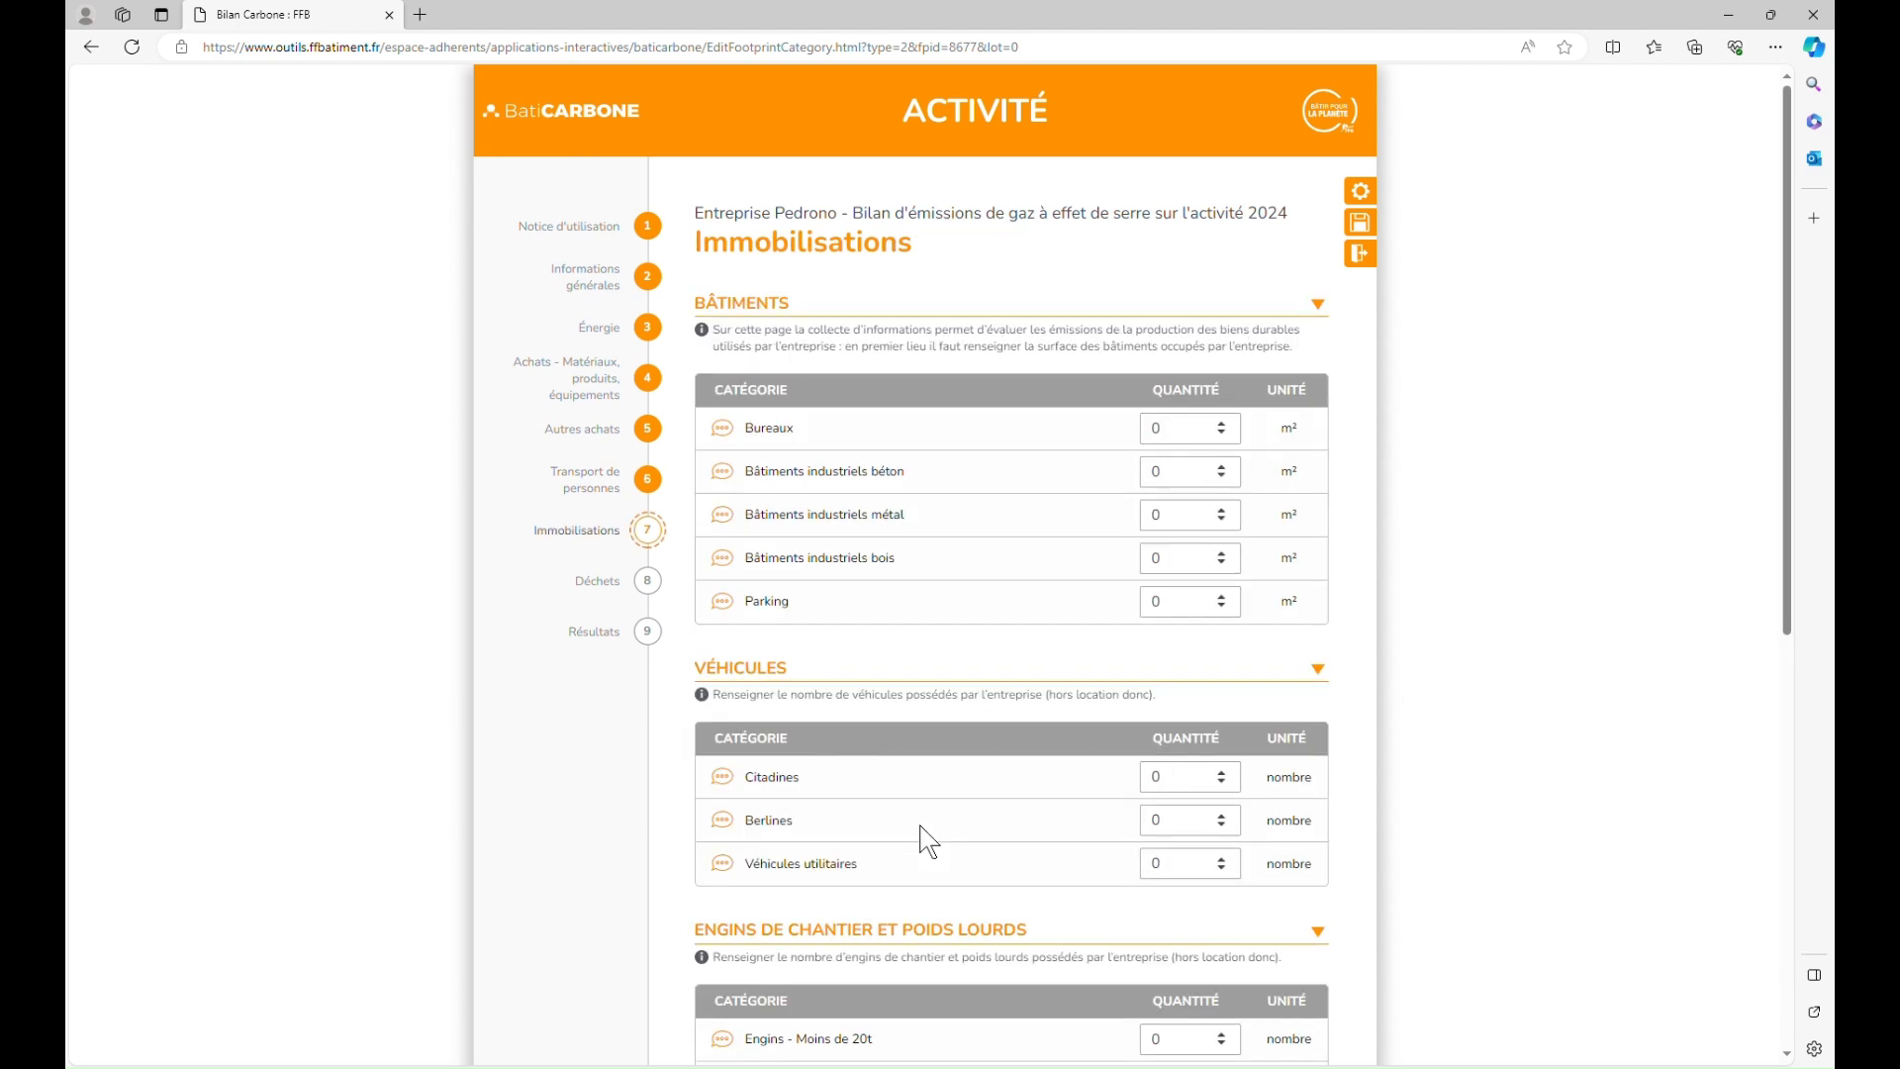
{"action": "scroll", "coordinate": [1424, 653], "scroll_direction": "down", "scroll_amount": 1}
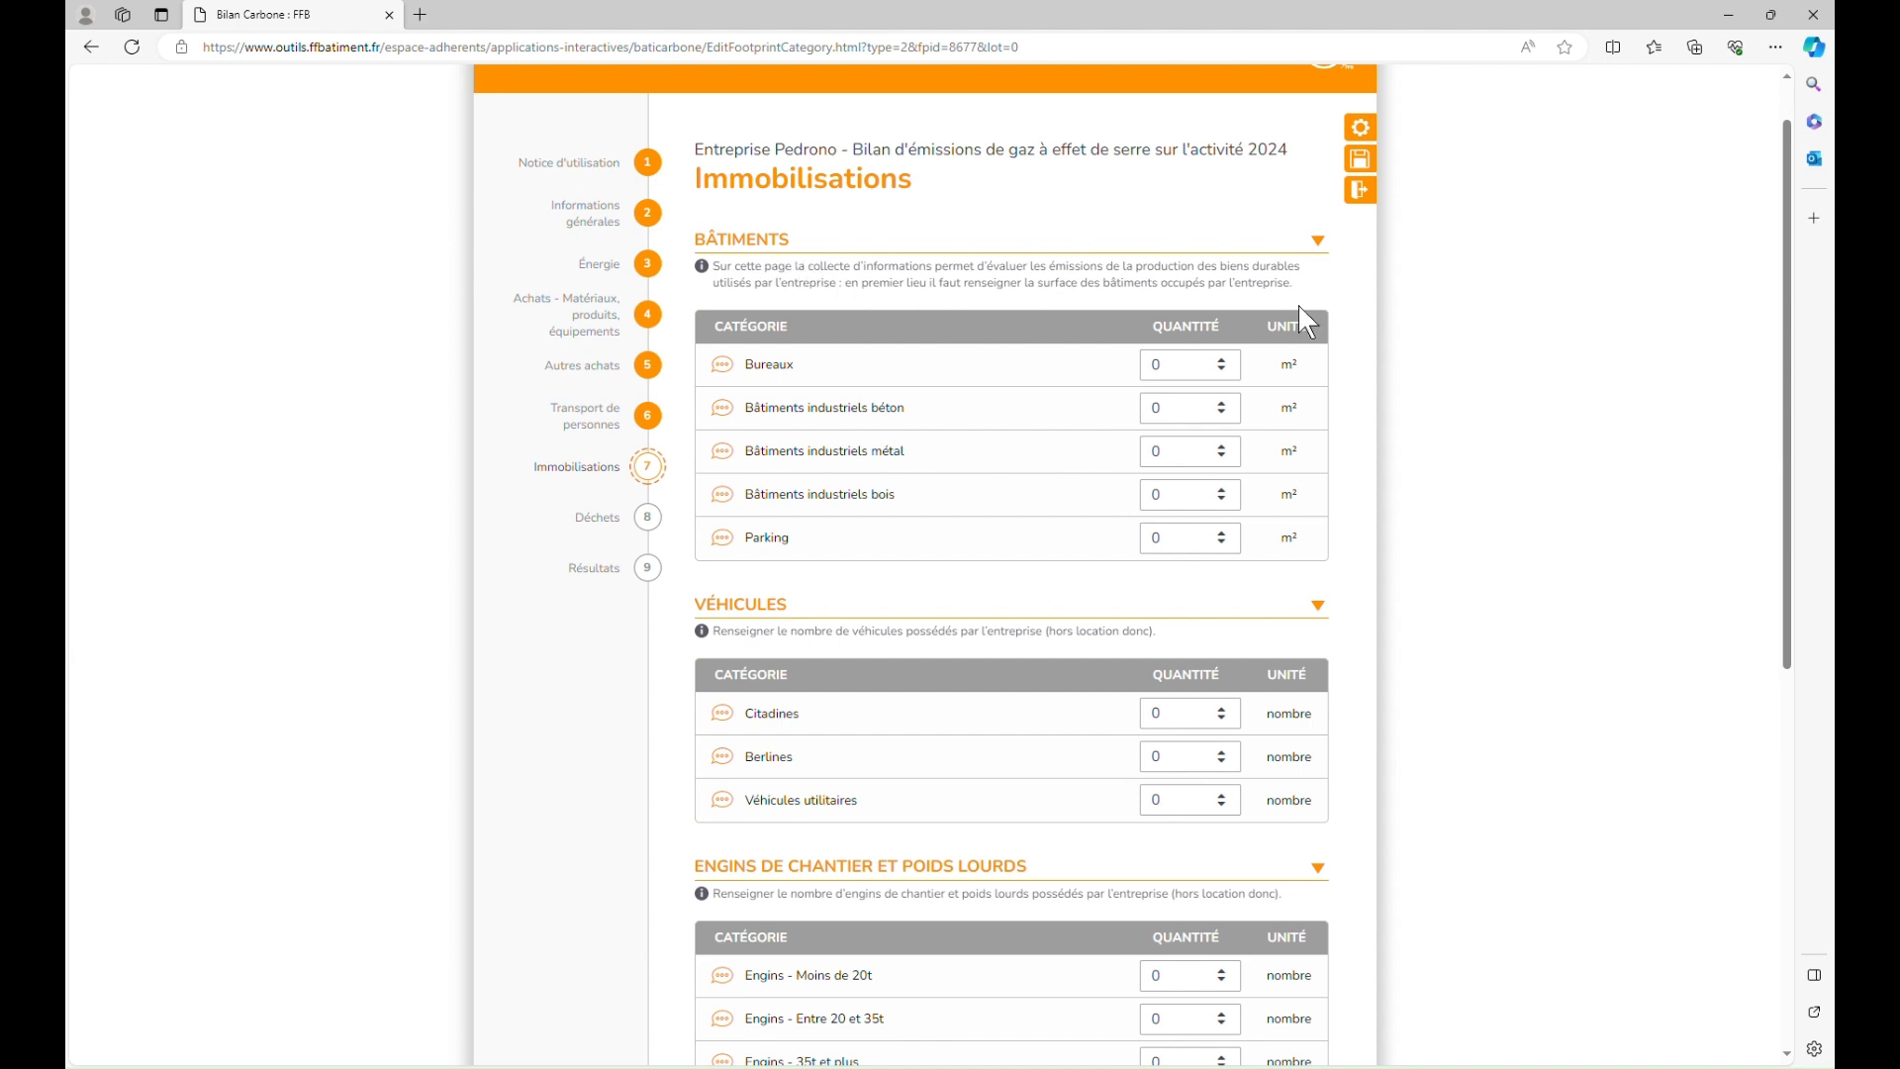
{"action": "scroll", "coordinate": [1447, 473], "scroll_direction": "down", "scroll_amount": 1}
{"action": "left_click", "coordinate": [1188, 348]}
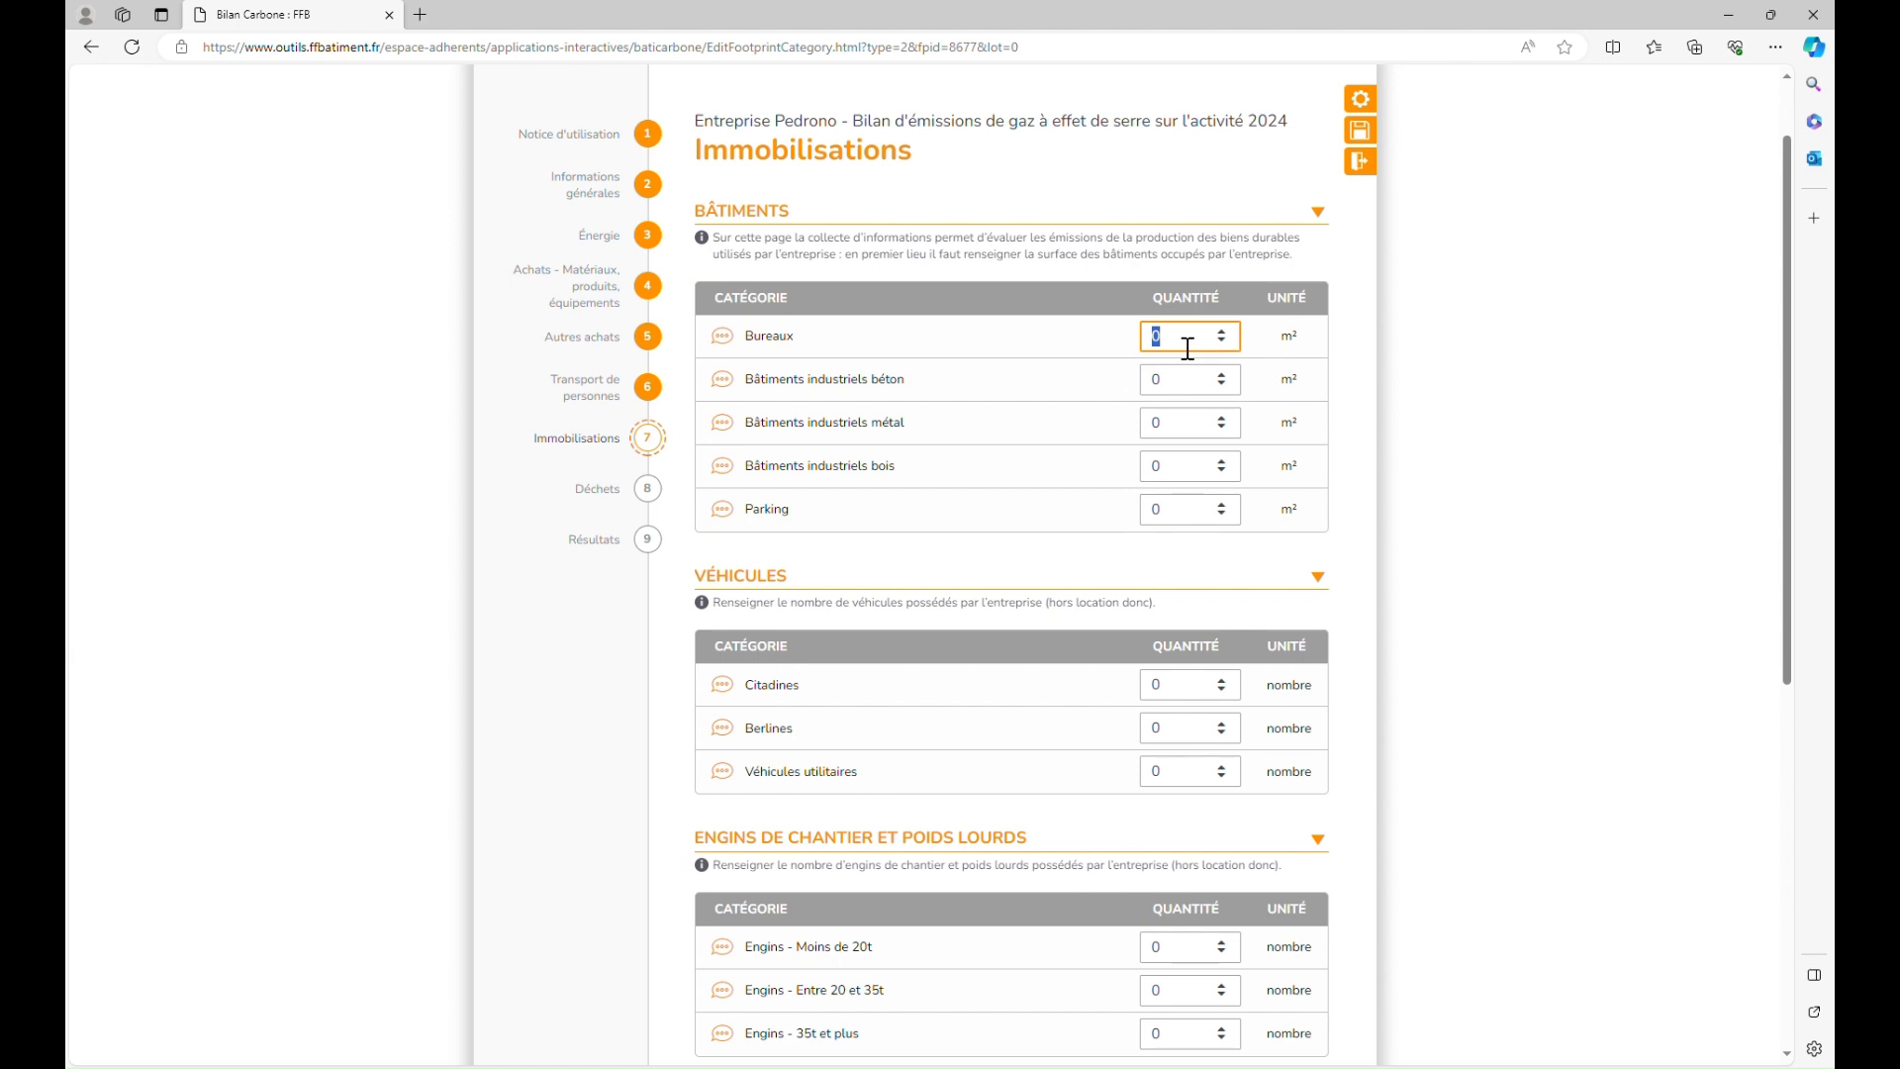
{"action": "type", "text": "15"}
{"action": "left_click", "coordinate": [1184, 433]}
{"action": "type", "text": "600"}
{"action": "left_click", "coordinate": [1461, 531]}
{"action": "scroll", "coordinate": [1460, 532], "scroll_direction": "down", "scroll_amount": 1}
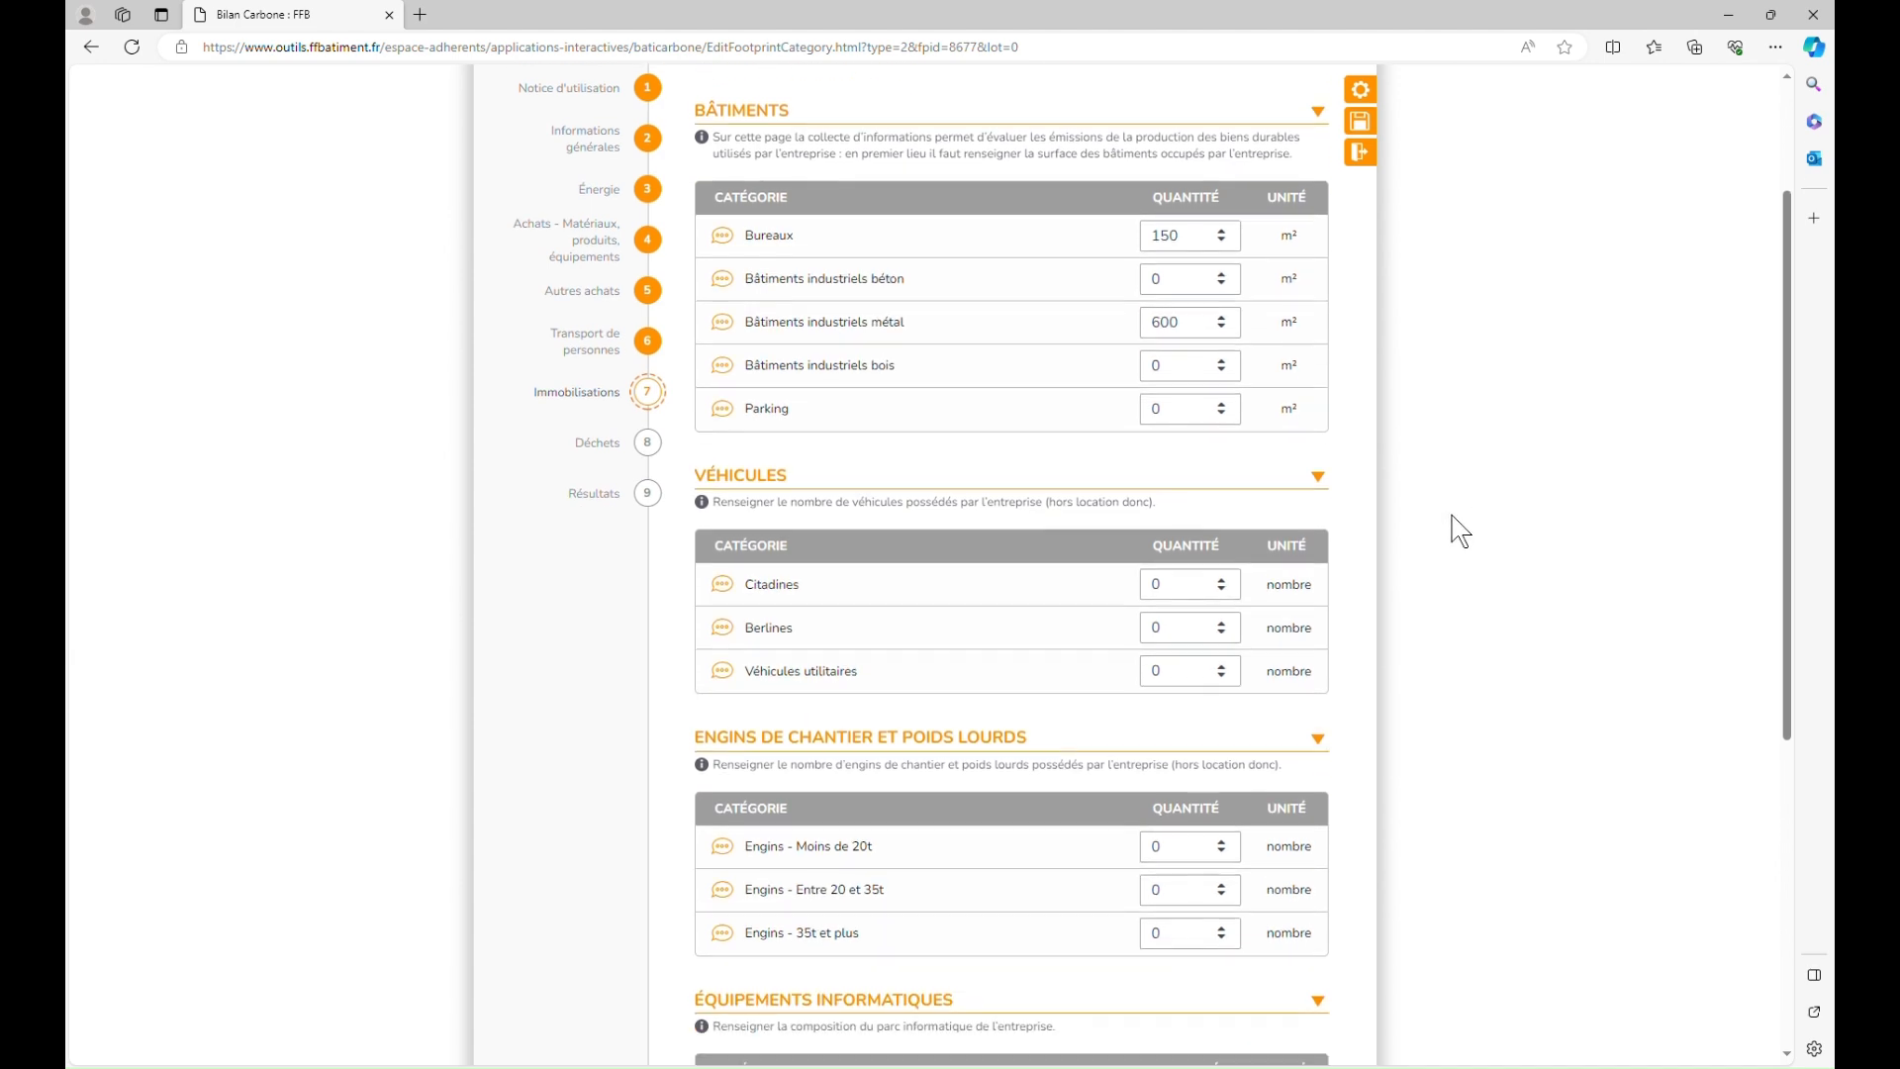
{"action": "left_click", "coordinate": [1204, 410]}
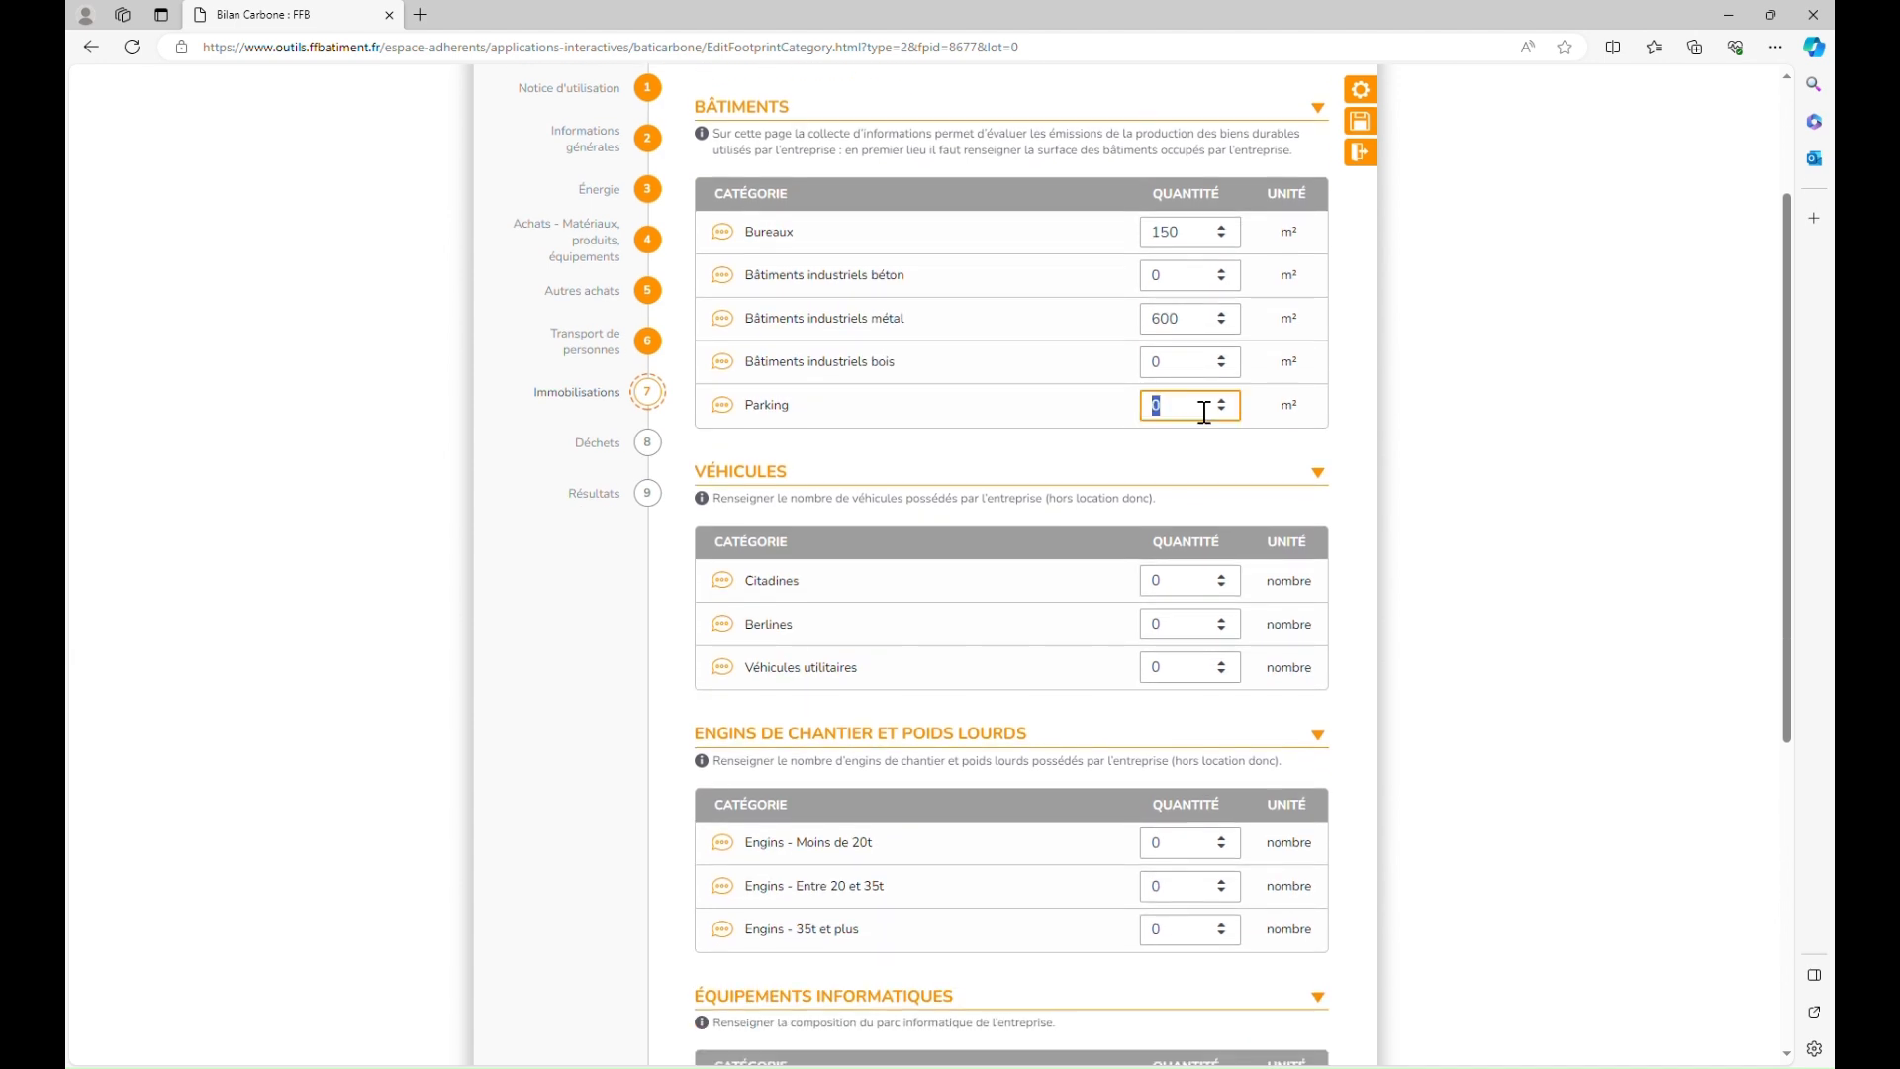
{"action": "type", "text": "400"}
{"action": "left_click", "coordinate": [1489, 559]}
Step: Set the fleet to 3 city cars and 2 utility vans
{"action": "scroll", "coordinate": [1485, 557], "scroll_direction": "down", "scroll_amount": 2}
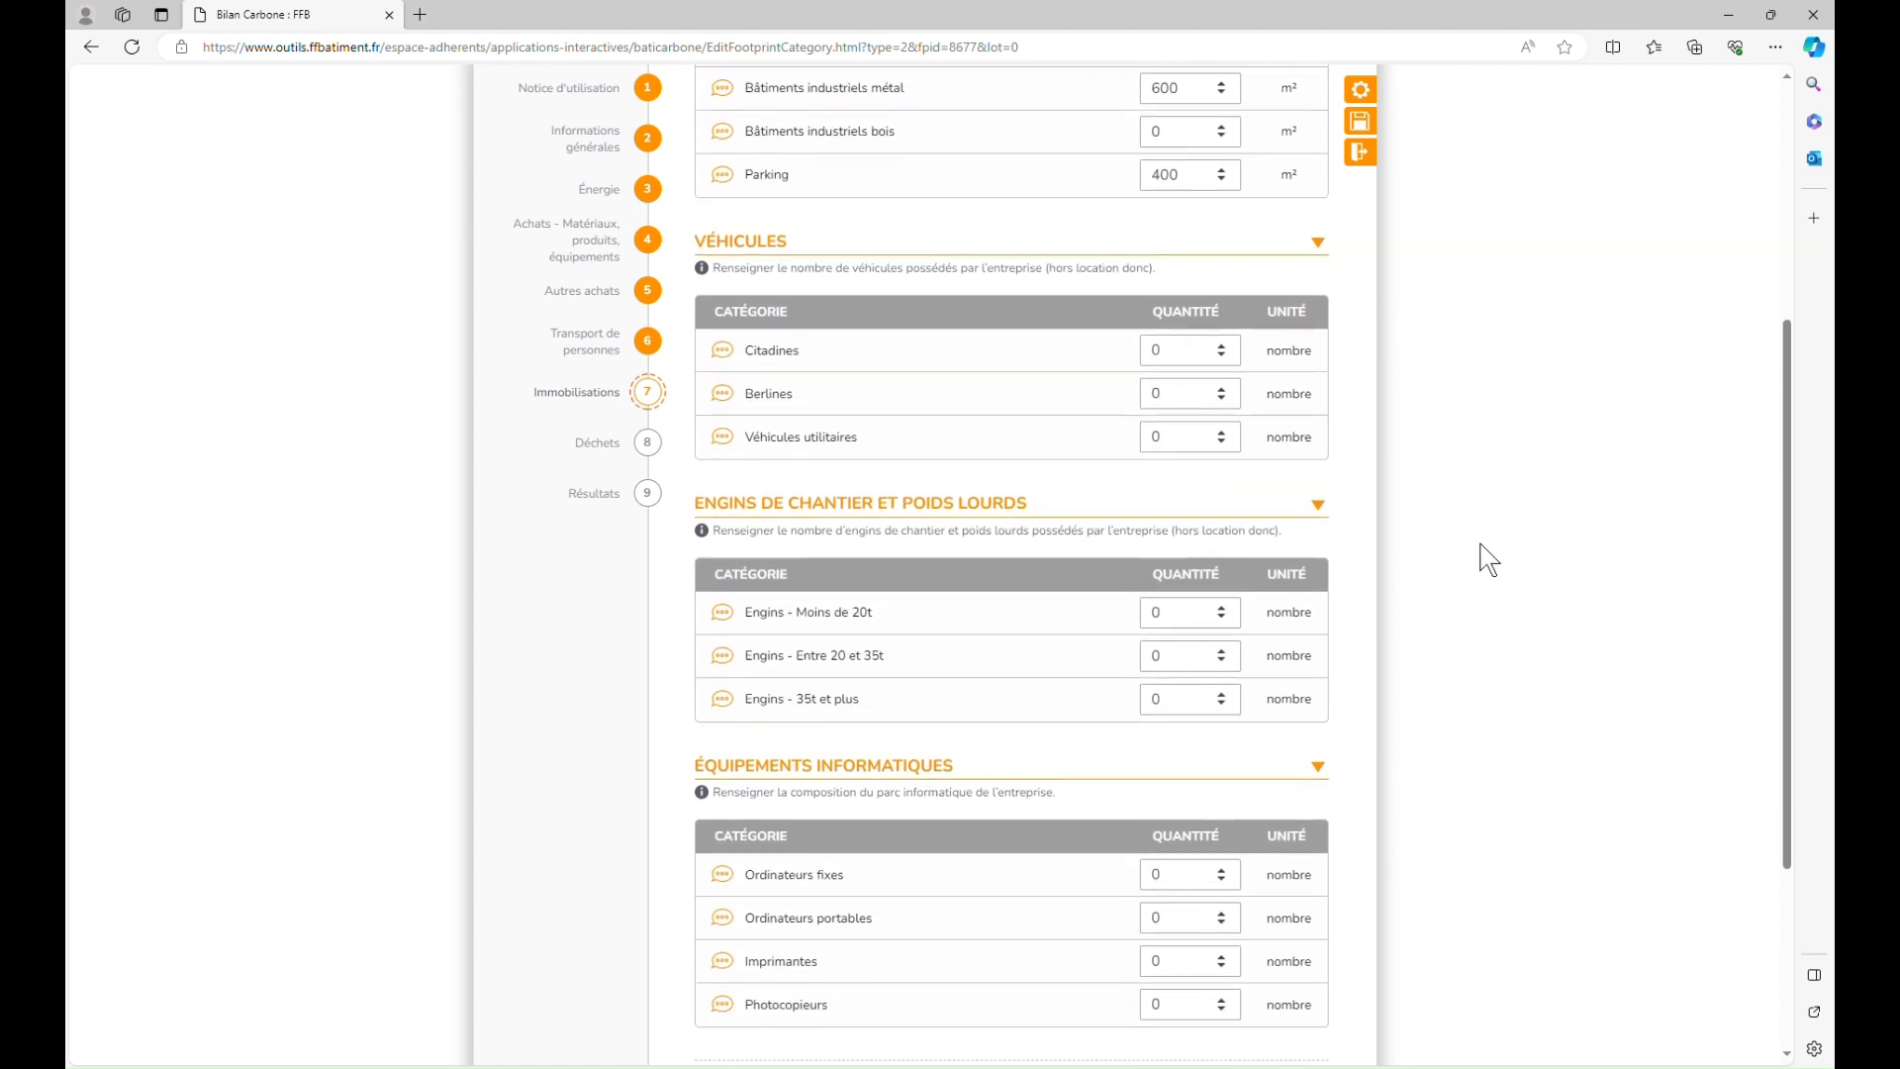
{"action": "left_click", "coordinate": [1237, 348]}
{"action": "left_click", "coordinate": [1237, 348]}
{"action": "left_click", "coordinate": [1238, 347]}
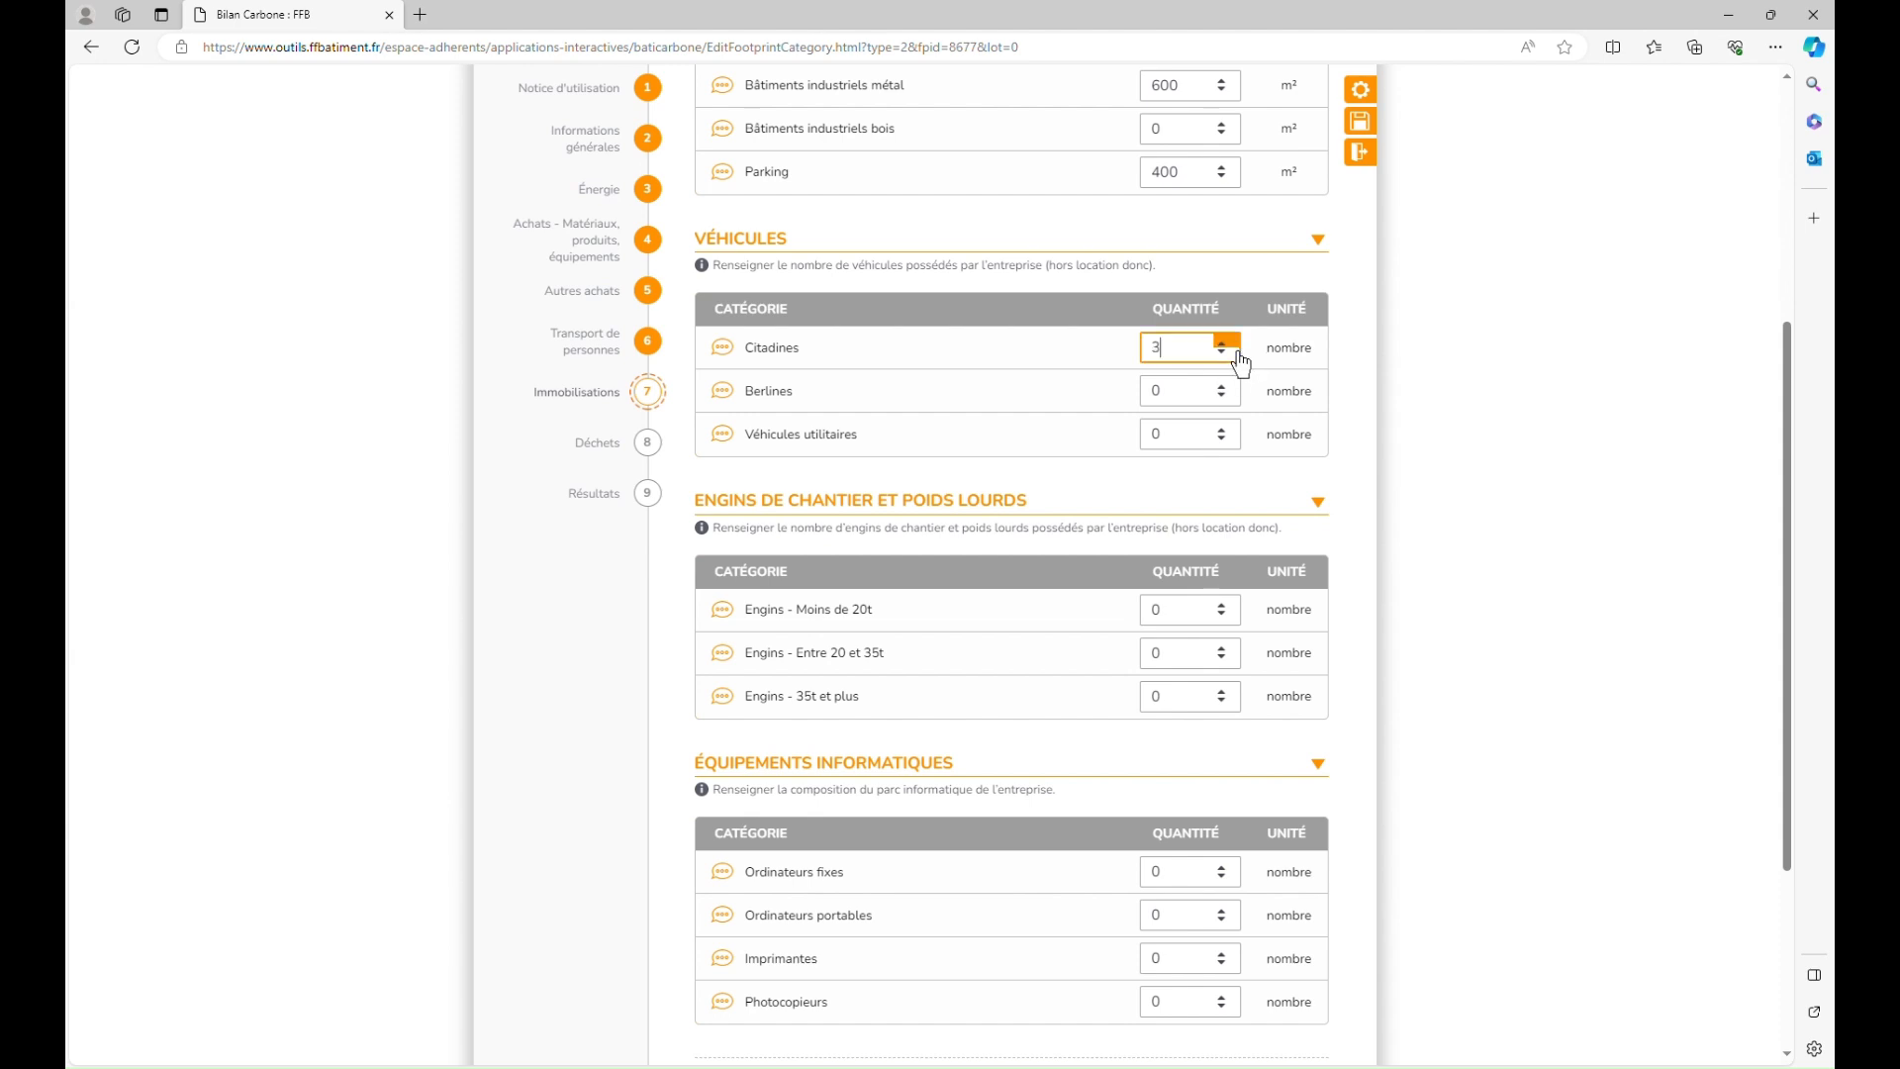
{"action": "left_click", "coordinate": [1235, 430]}
{"action": "left_click", "coordinate": [1235, 430]}
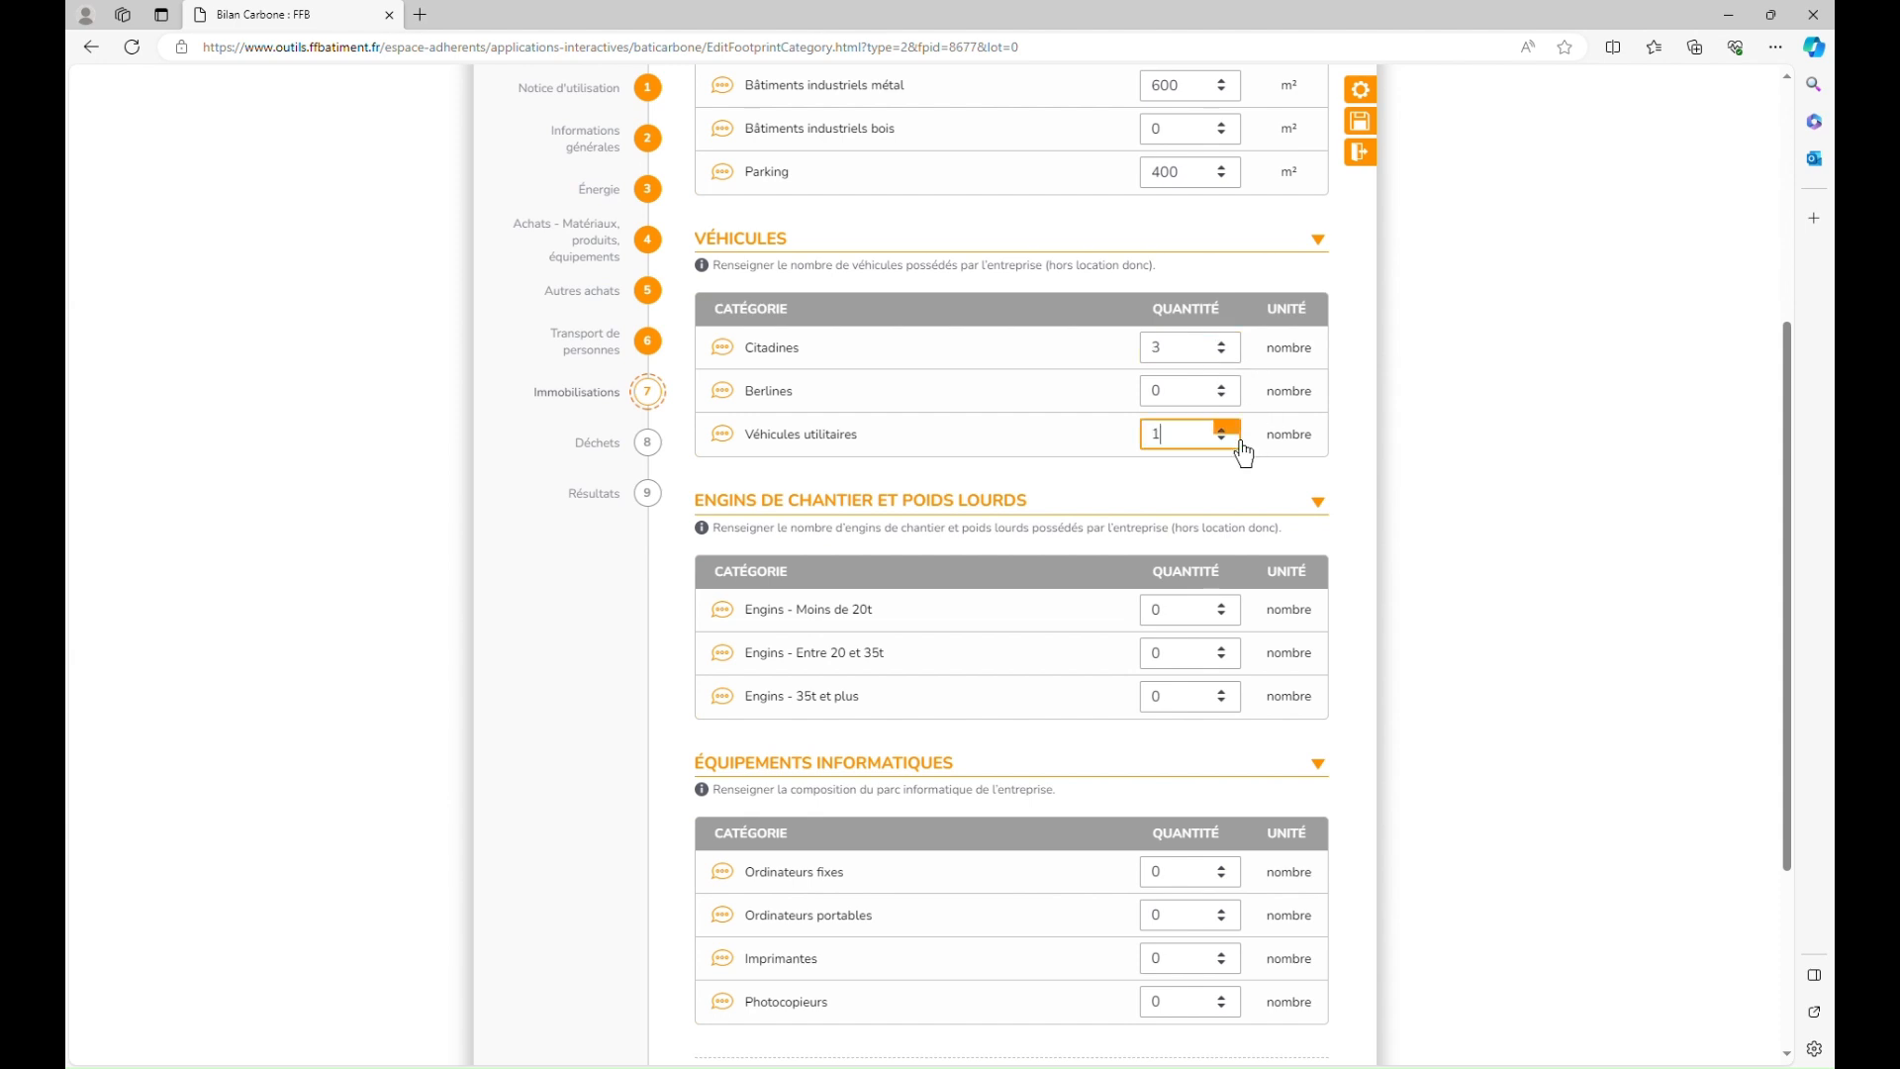
{"action": "left_click", "coordinate": [1508, 596]}
Step: Set one each of desktops, laptops, printers and photocopiers, then validate the assets
{"action": "scroll", "coordinate": [1514, 609], "scroll_direction": "down", "scroll_amount": 1}
{"action": "scroll", "coordinate": [1514, 609], "scroll_direction": "down", "scroll_amount": 1}
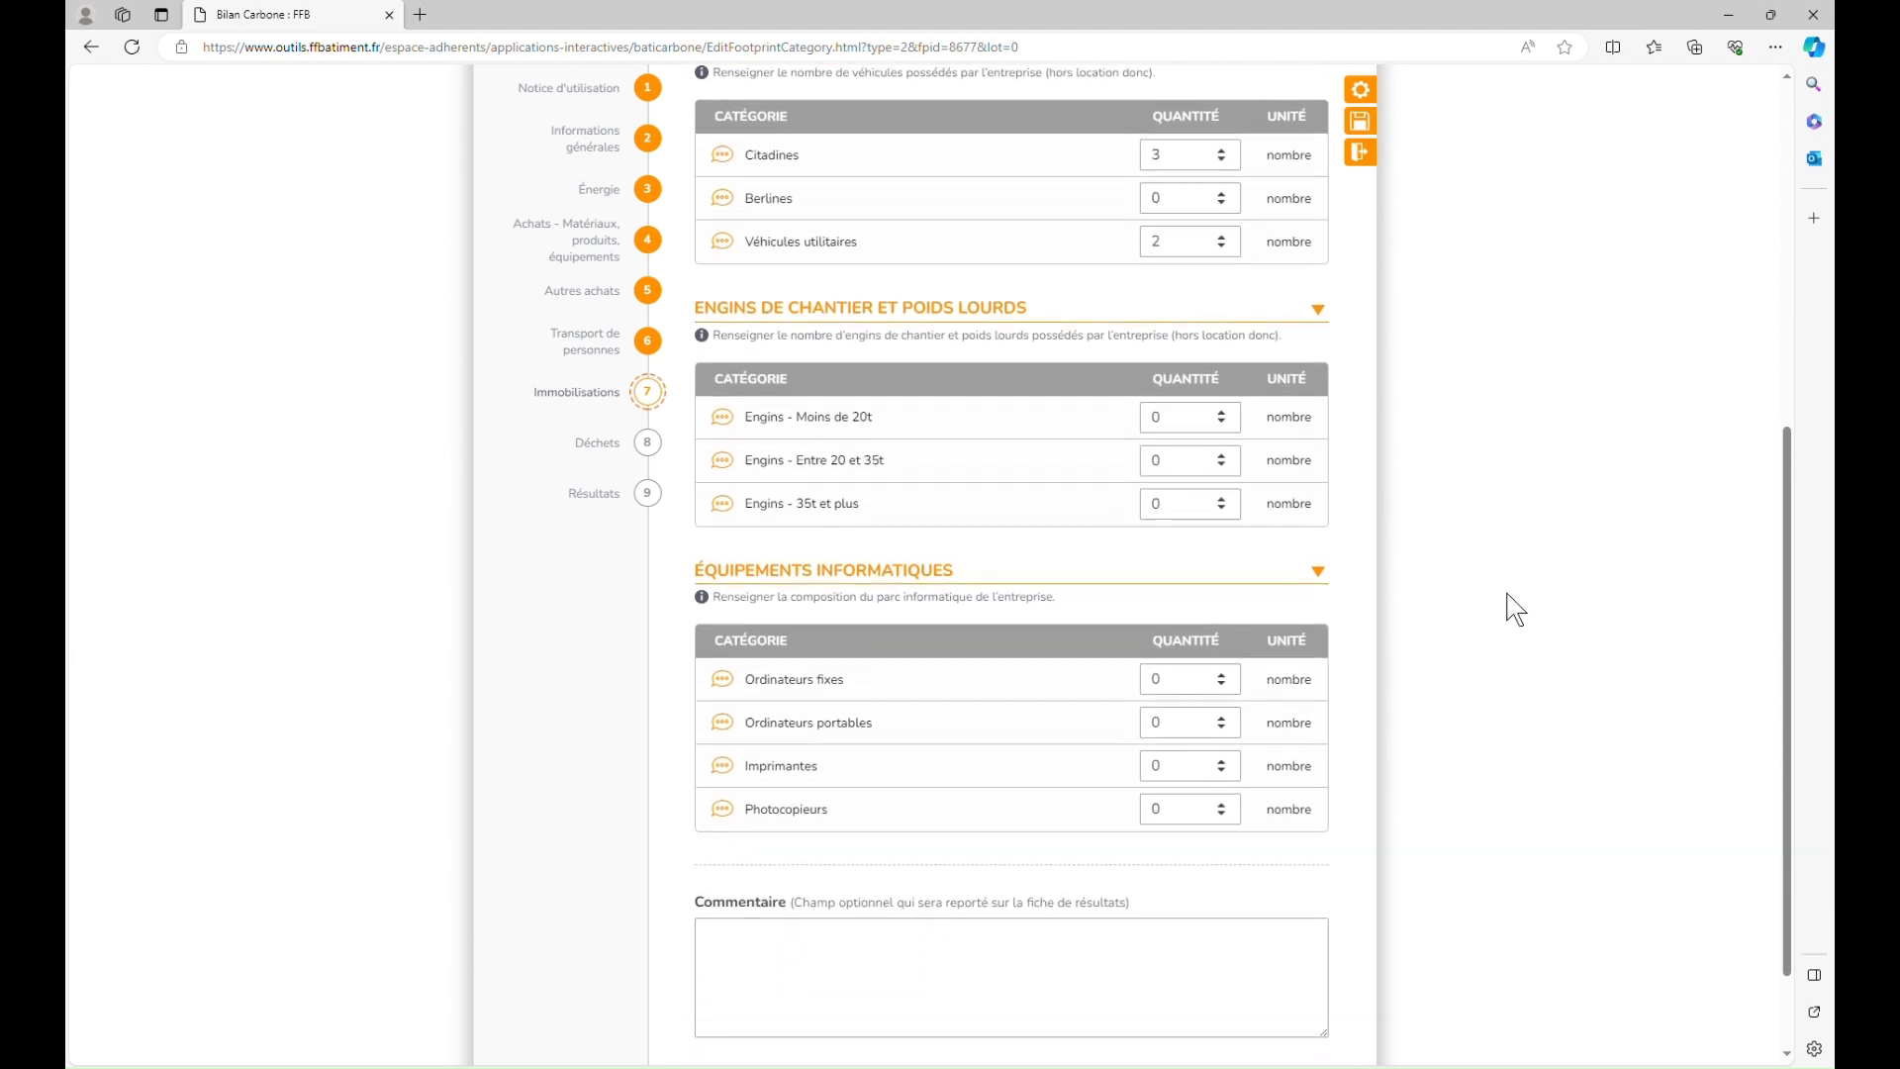
{"action": "scroll", "coordinate": [1488, 567], "scroll_direction": "down", "scroll_amount": 1}
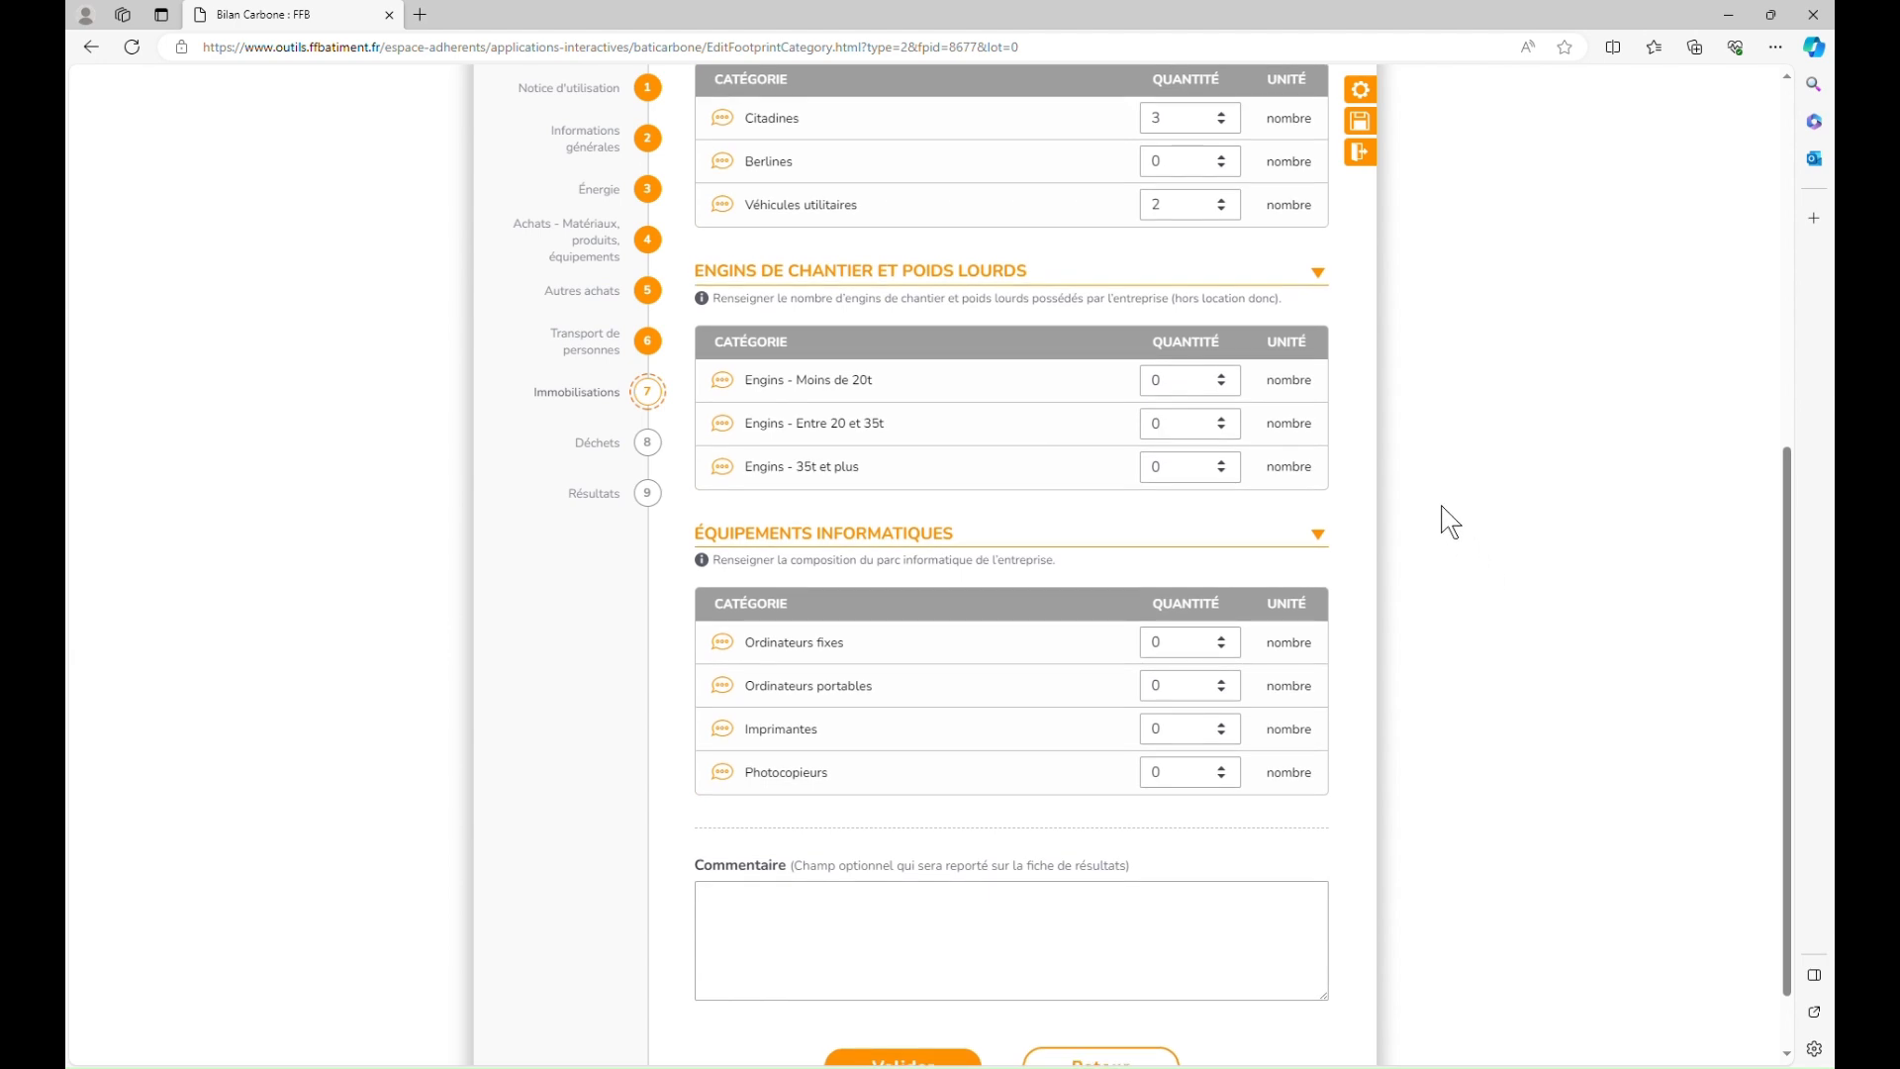
{"action": "scroll", "coordinate": [1450, 522], "scroll_direction": "down", "scroll_amount": 2}
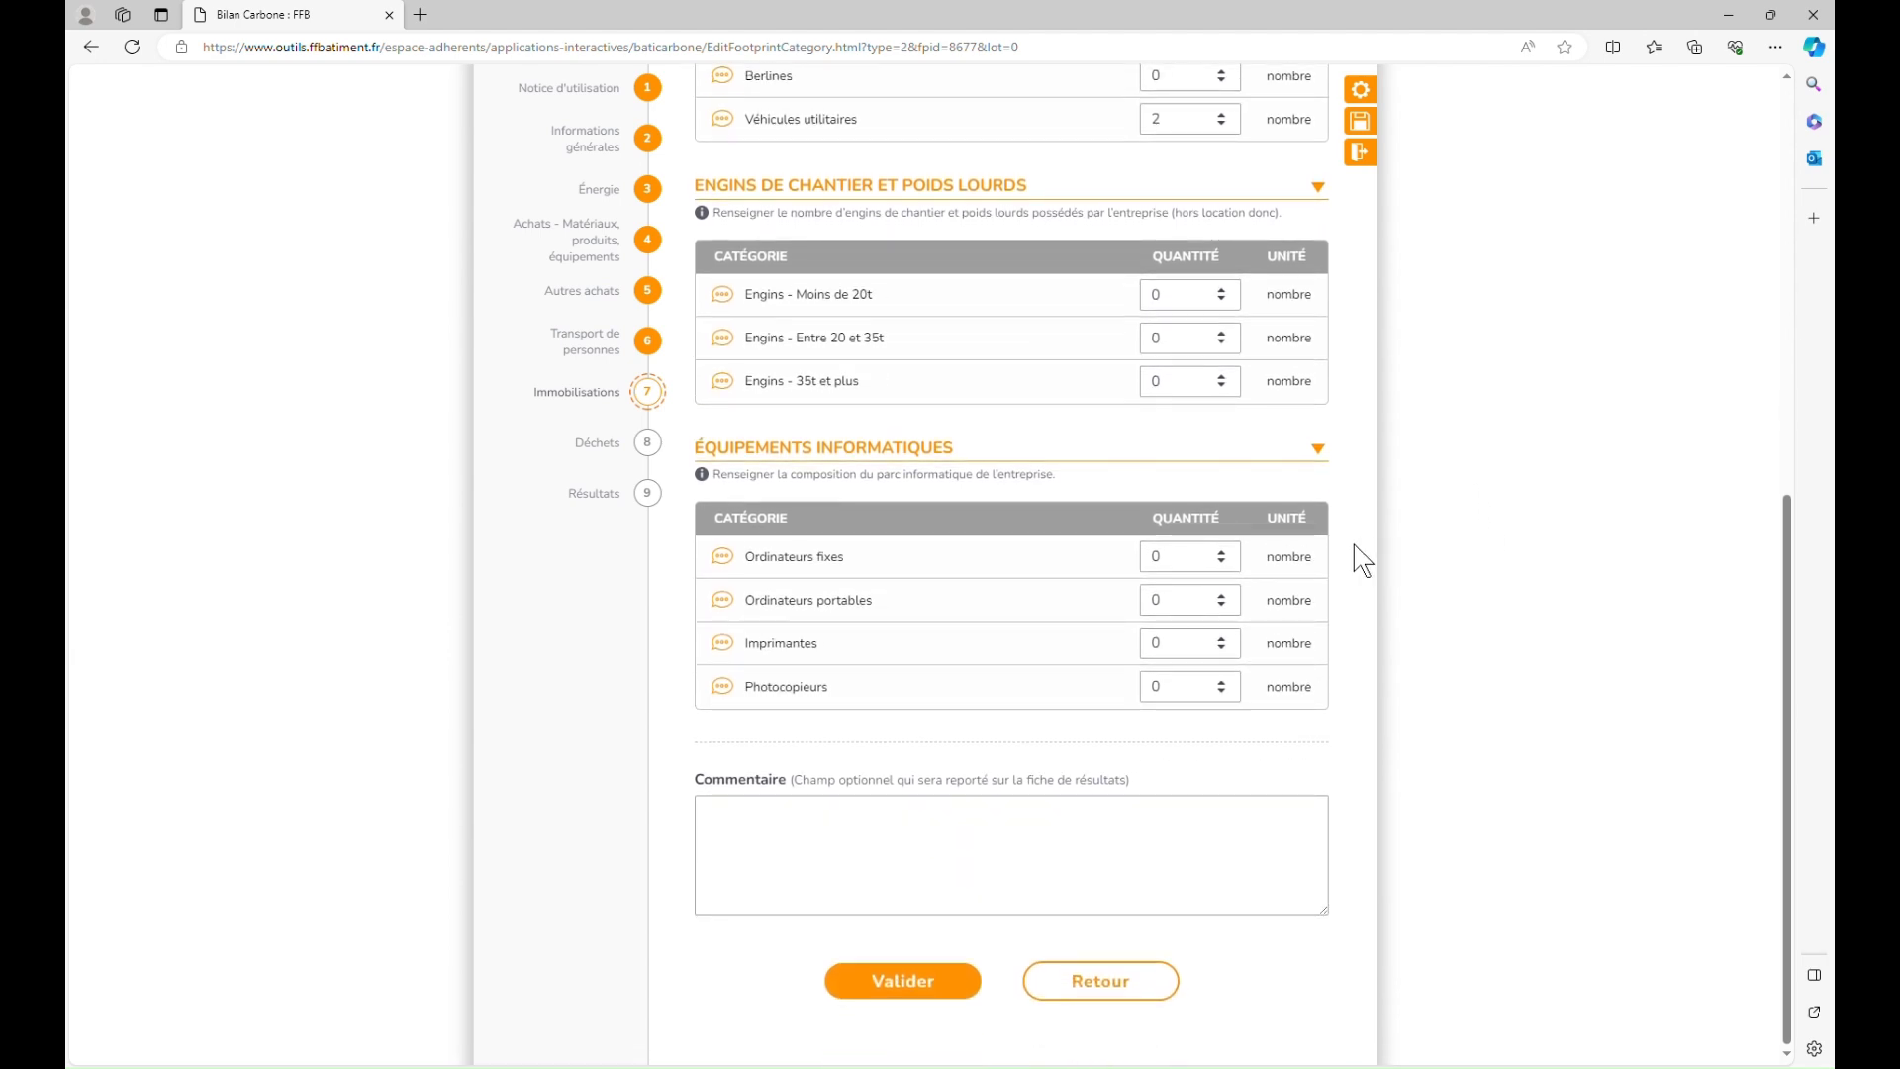
{"action": "left_click", "coordinate": [1236, 569]}
{"action": "left_click", "coordinate": [1239, 613]}
{"action": "left_click", "coordinate": [1242, 657]}
{"action": "left_click", "coordinate": [1239, 699]}
{"action": "left_click", "coordinate": [965, 983]}
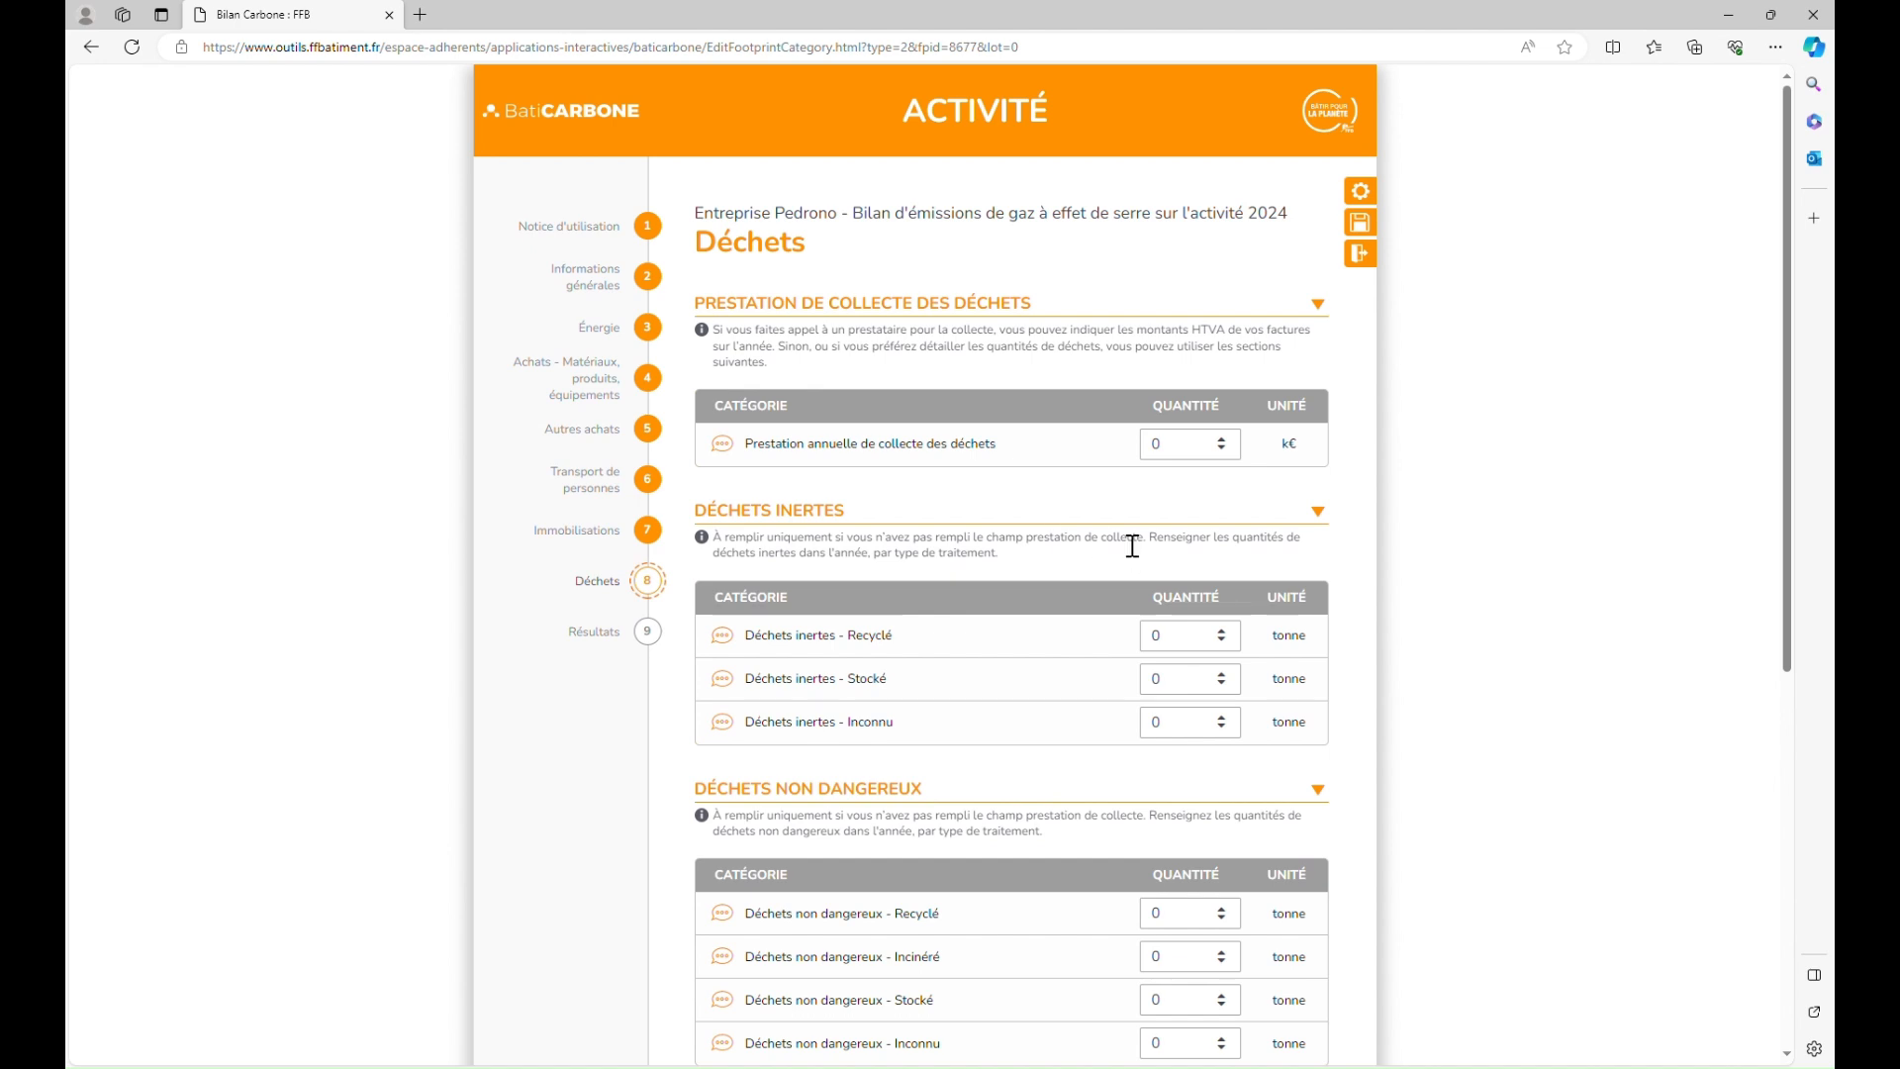
Step: Enter 10 k€ for the annual waste collection service (Prestation annuelle de collecte des déchets)
{"action": "left_click", "coordinate": [1203, 463]}
{"action": "type", "text": "10"}
{"action": "left_click", "coordinate": [1531, 517]}
Step: Leave recycled inert waste at 0 and validate the waste data to show the results
{"action": "left_click", "coordinate": [1222, 630]}
{"action": "left_click", "coordinate": [1233, 646]}
{"action": "scroll", "coordinate": [1410, 732], "scroll_direction": "down", "scroll_amount": 2}
{"action": "left_click", "coordinate": [1444, 646]}
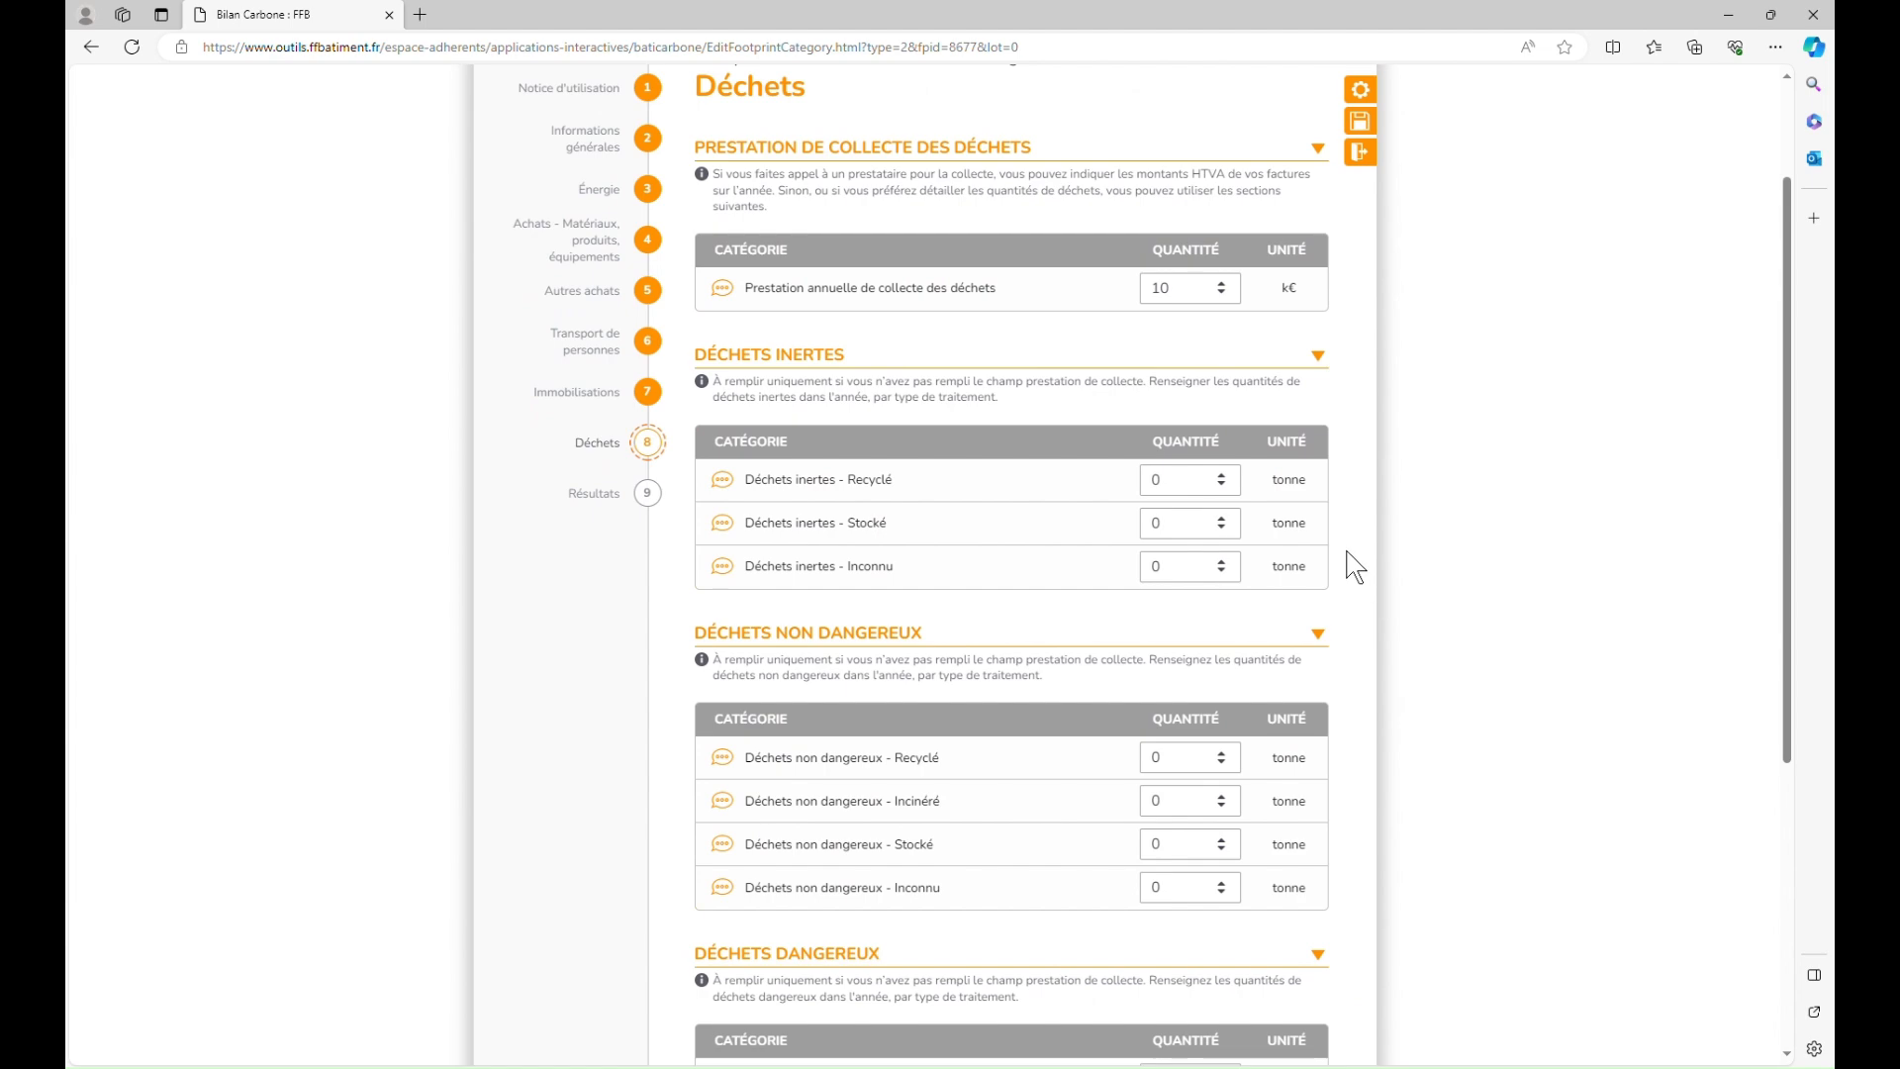
{"action": "scroll", "coordinate": [1349, 561], "scroll_direction": "down", "scroll_amount": 2}
{"action": "scroll", "coordinate": [1354, 566], "scroll_direction": "down", "scroll_amount": 3}
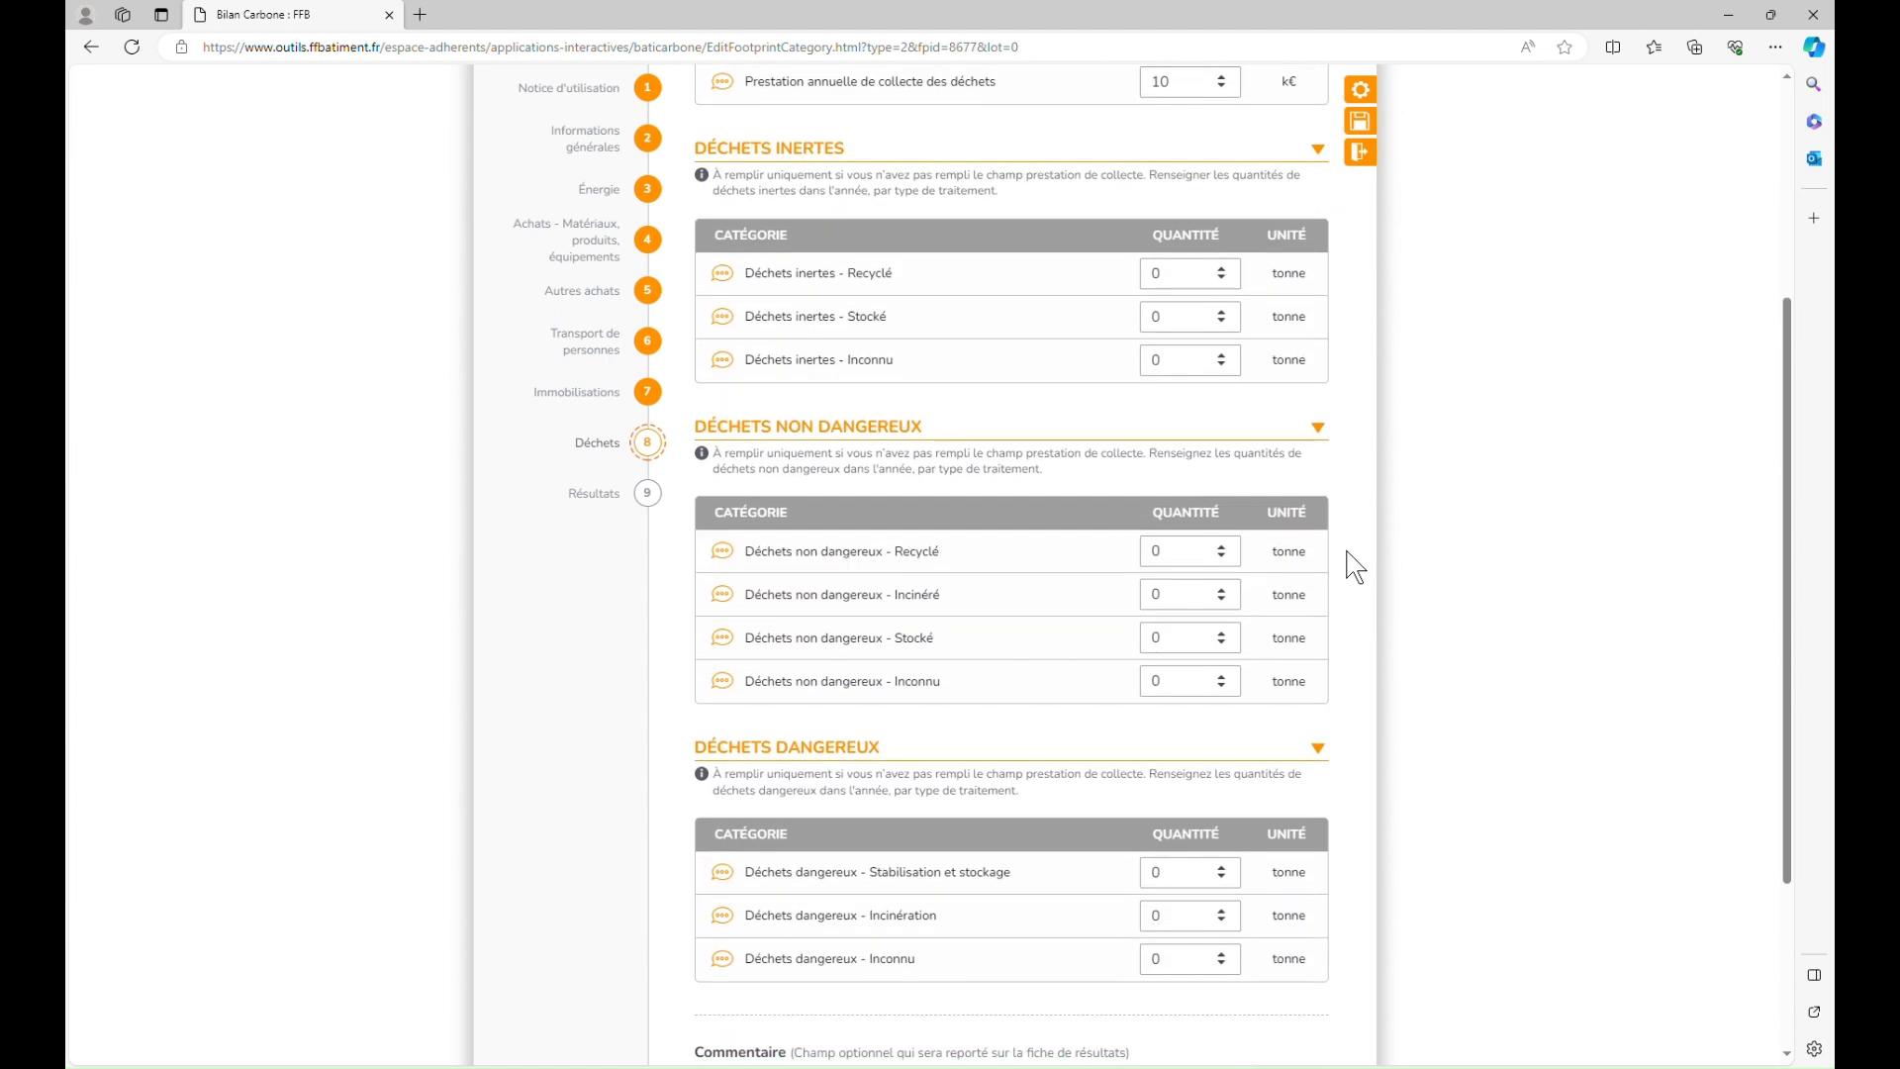
{"action": "left_click", "coordinate": [992, 982]}
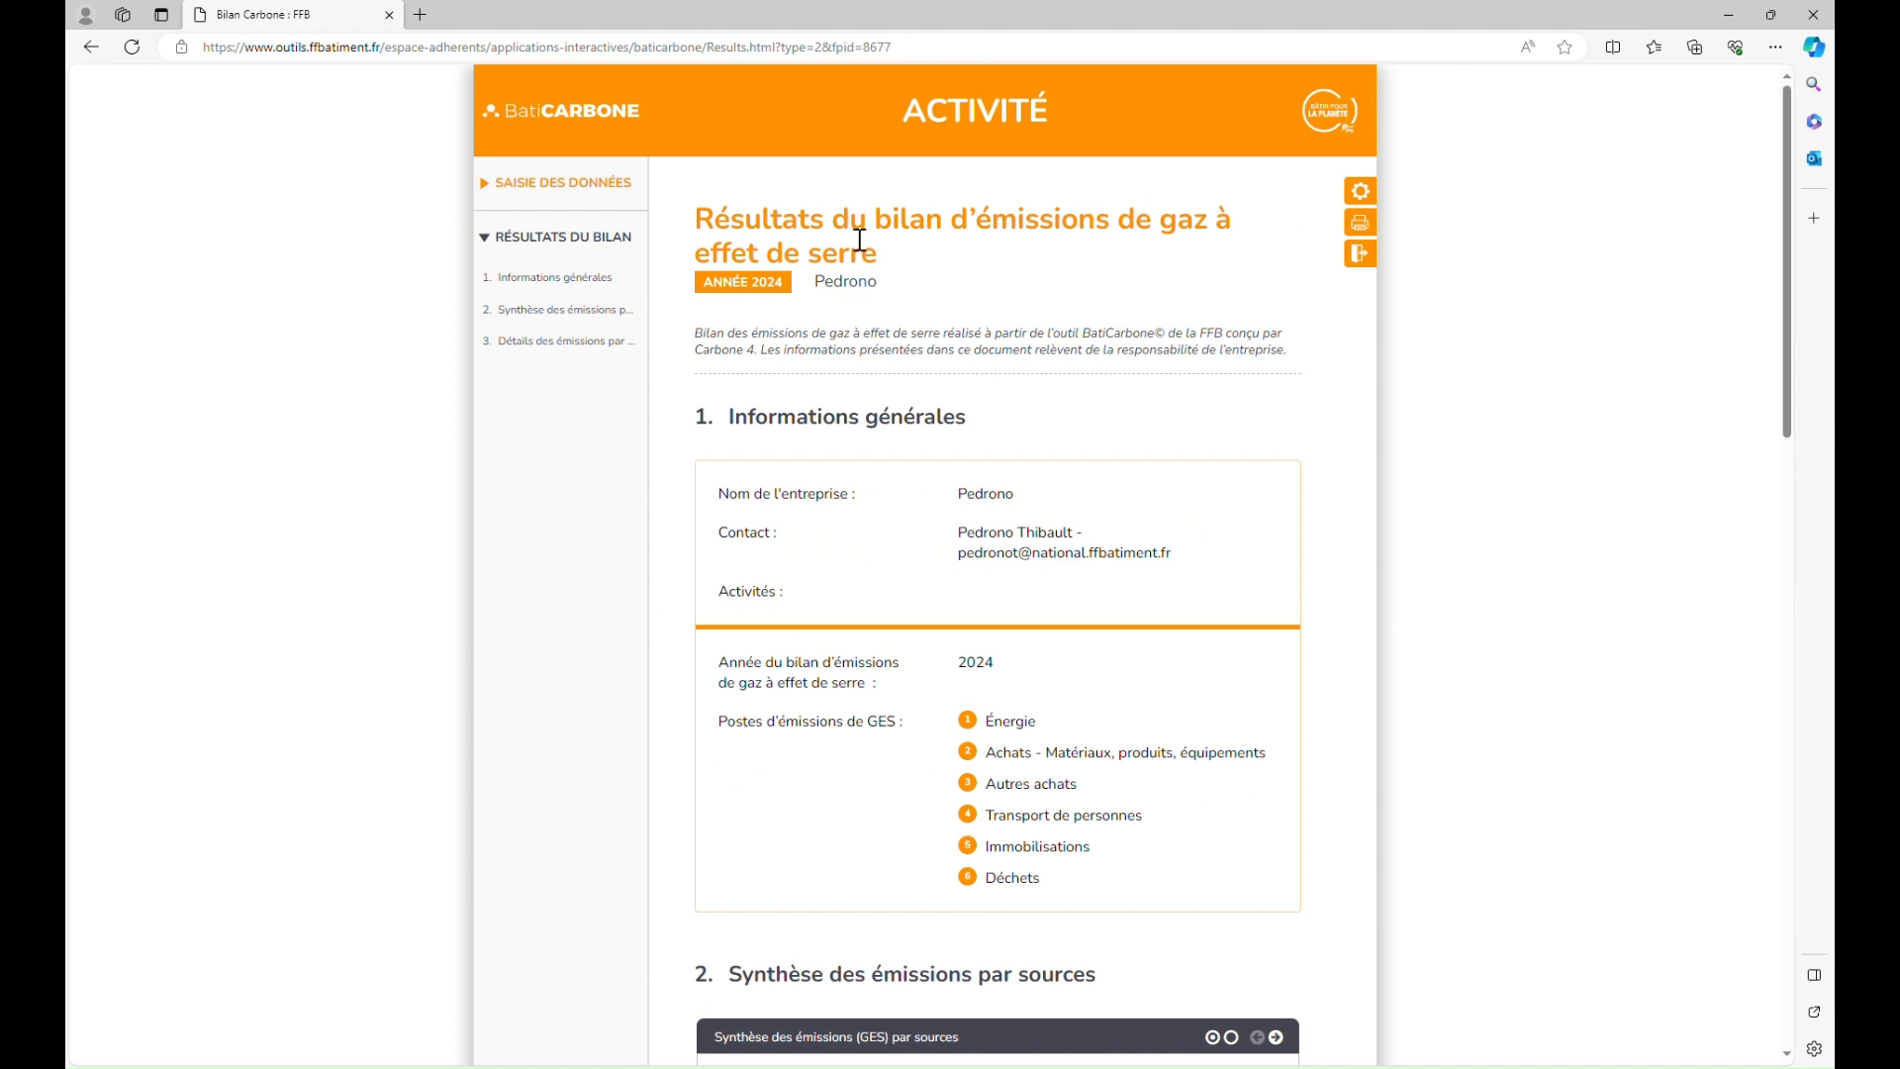
Step: Scroll the results report down to the emissions-by-source bar chart
{"action": "scroll", "coordinate": [965, 495], "scroll_direction": "down", "scroll_amount": 4}
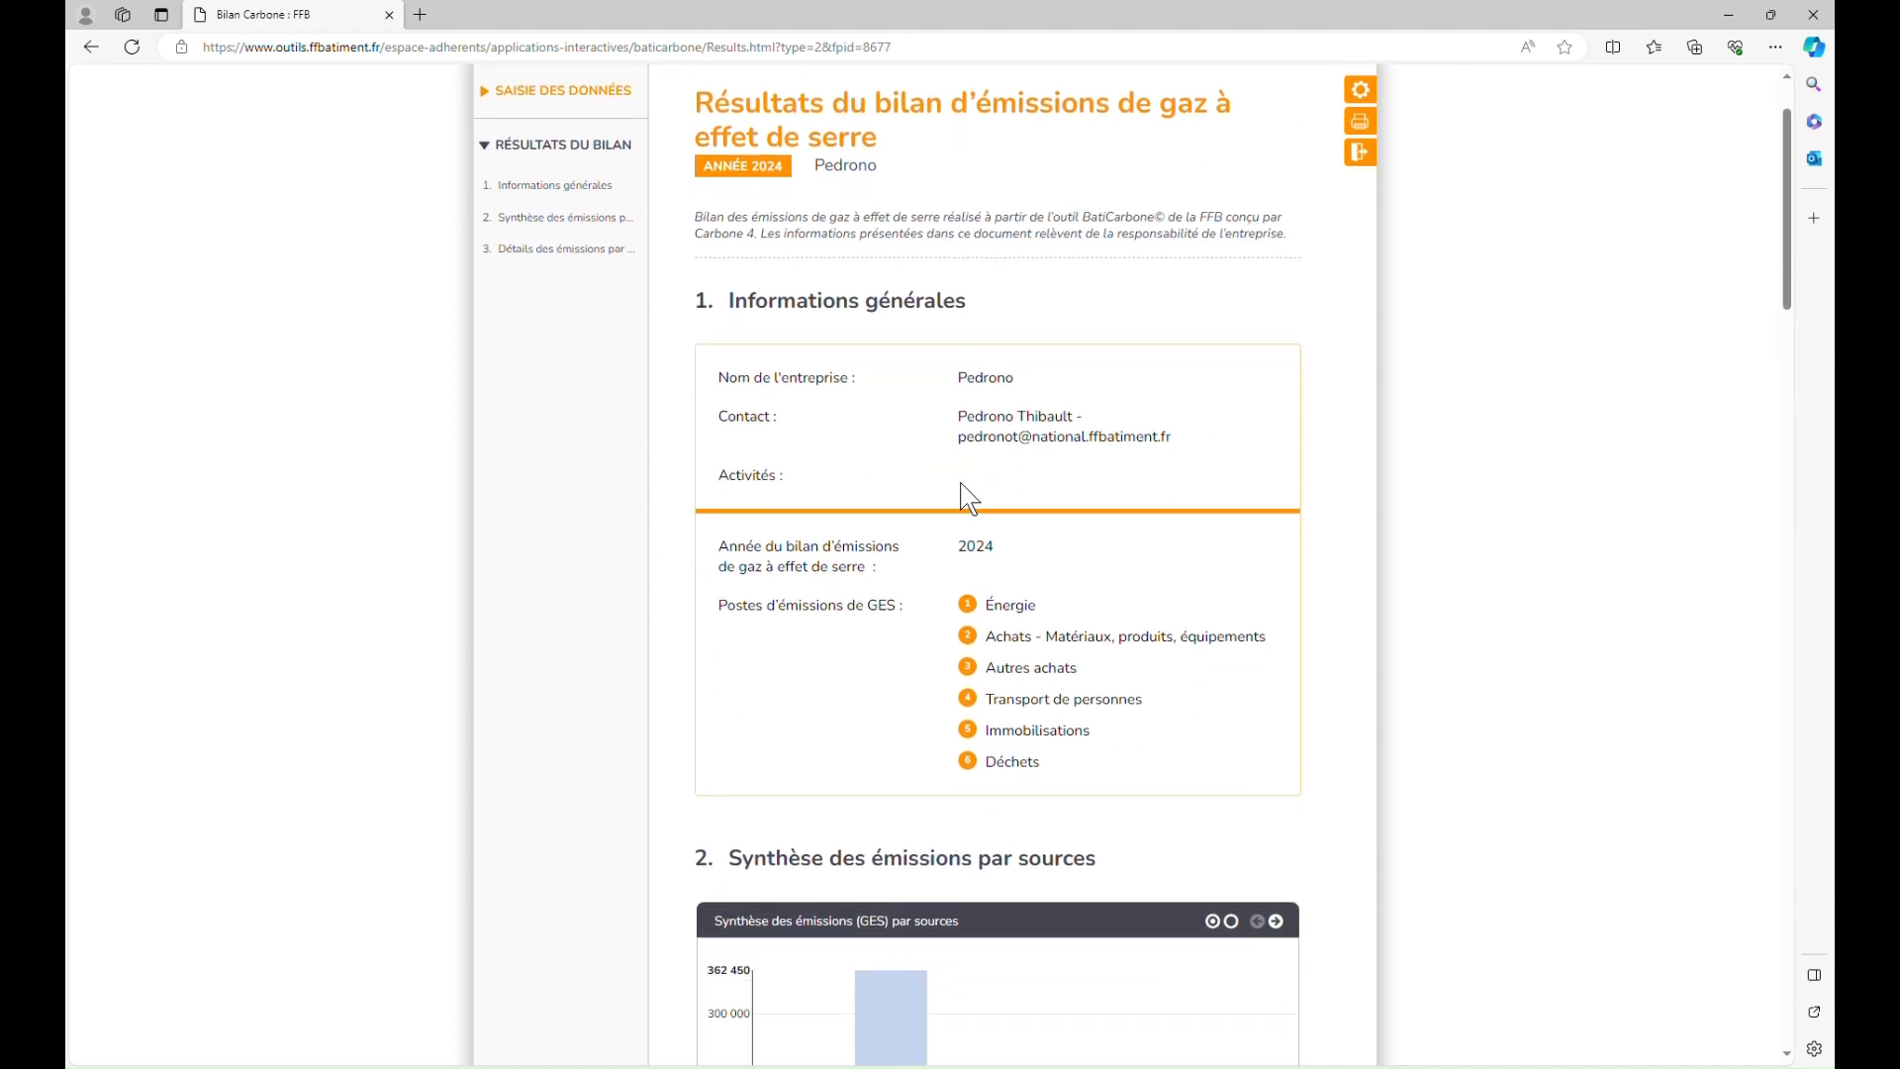
{"action": "scroll", "coordinate": [961, 485], "scroll_direction": "down", "scroll_amount": 2}
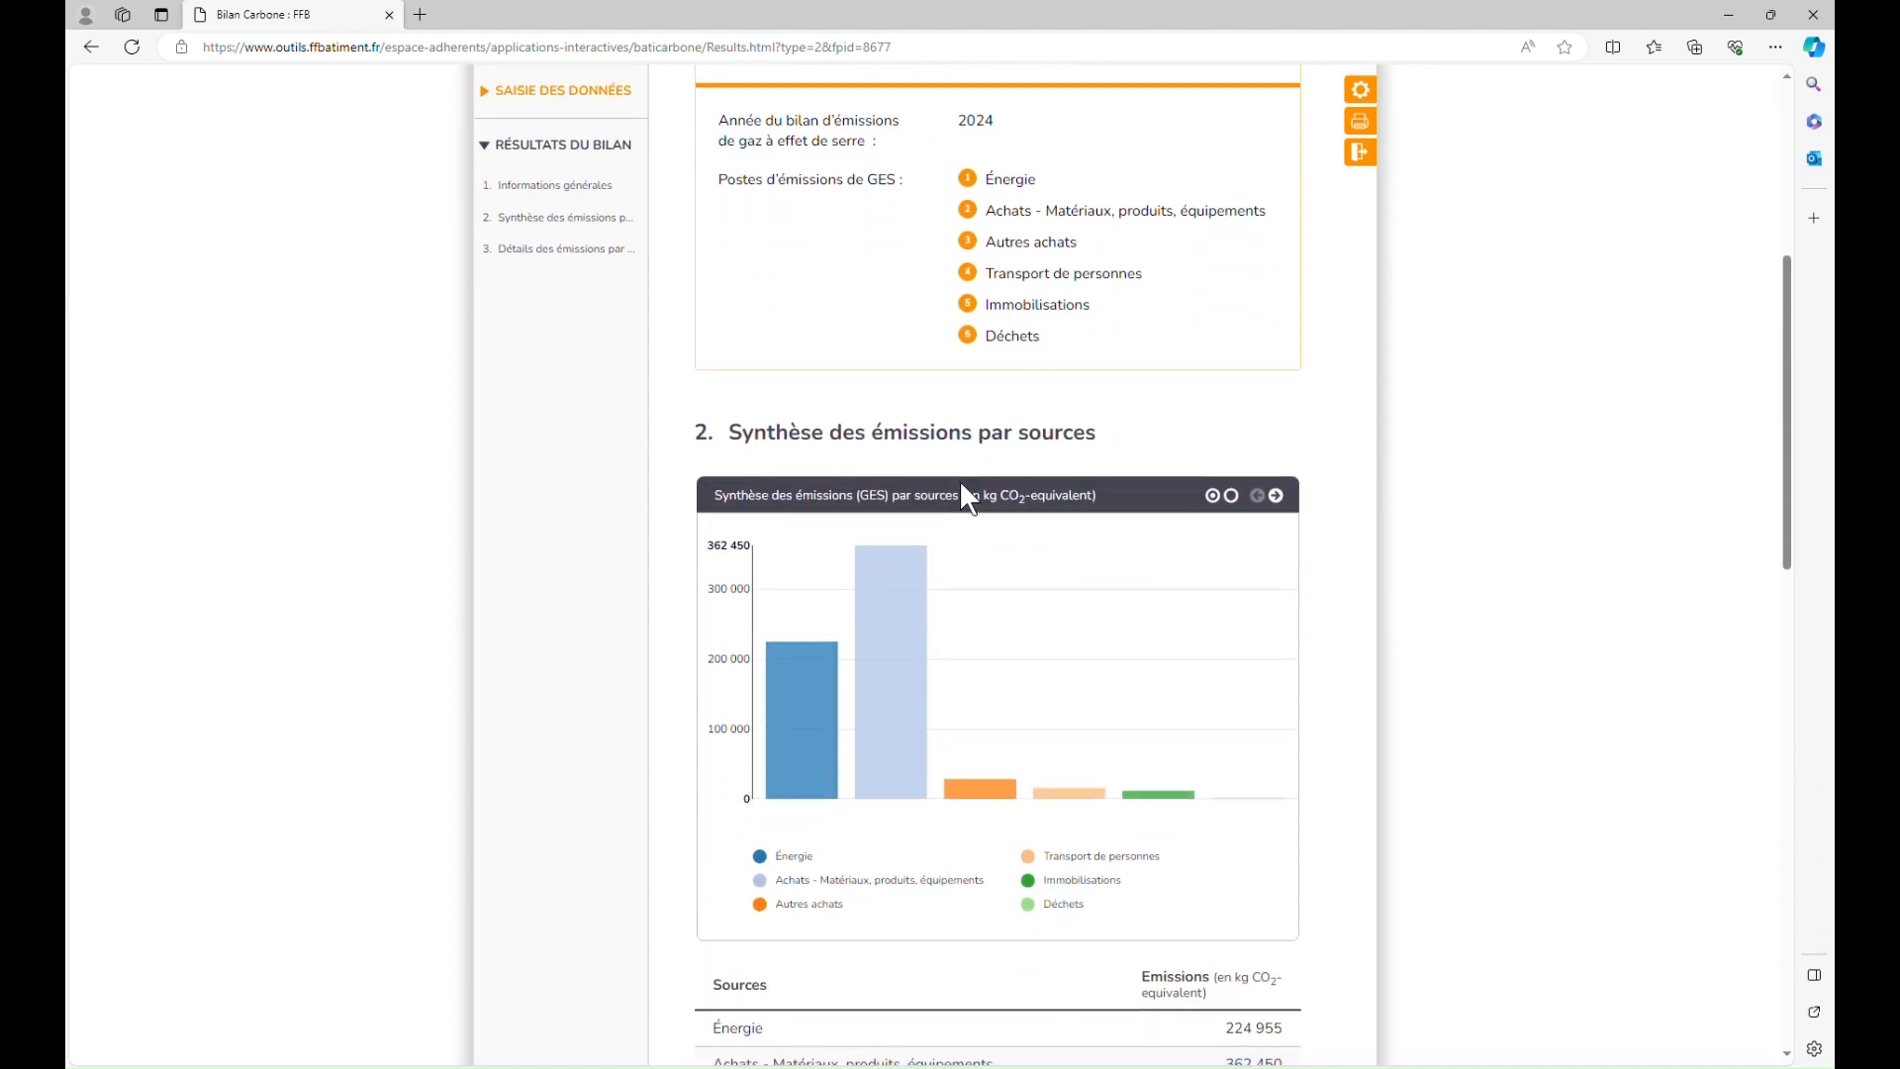
{"action": "scroll", "coordinate": [961, 485], "scroll_direction": "down", "scroll_amount": 2}
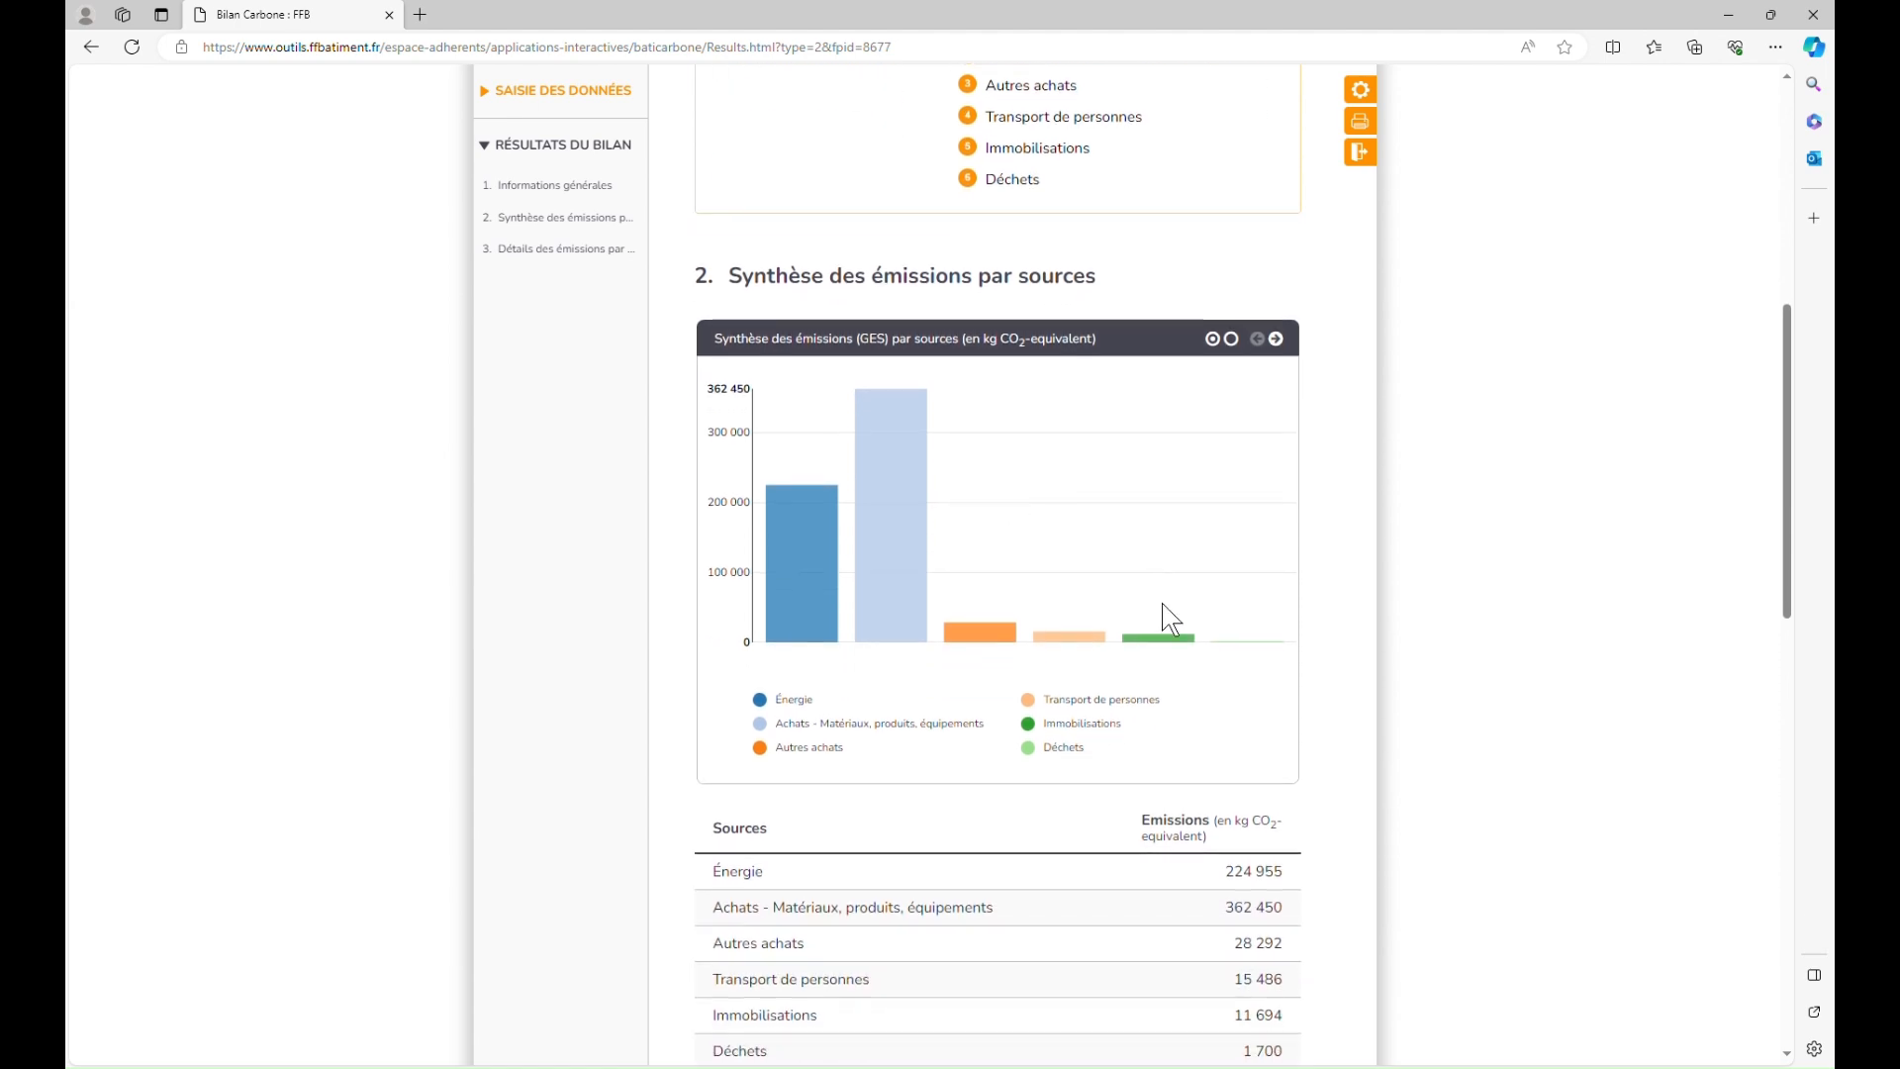
{"action": "scroll", "coordinate": [1165, 615], "scroll_direction": "down", "scroll_amount": 1}
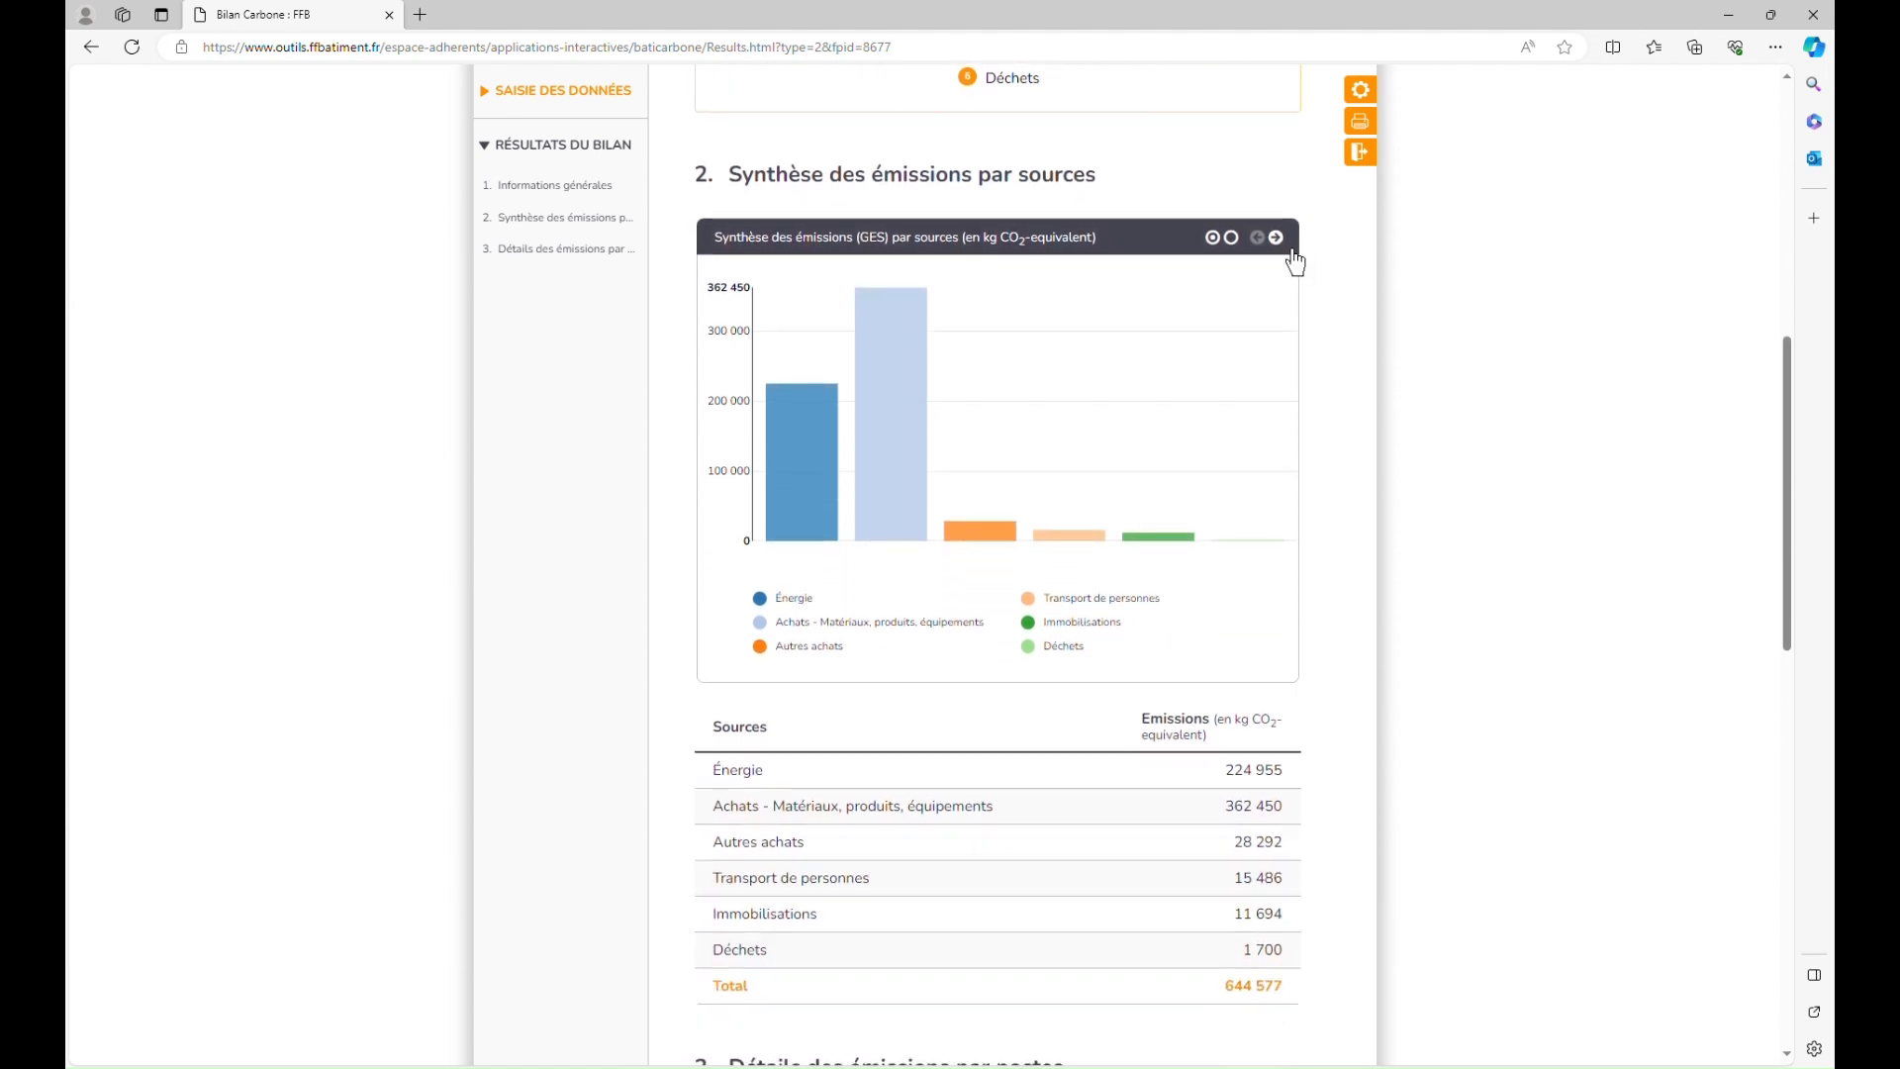
{"action": "mouse_move", "coordinate": [1185, 566]}
{"action": "mouse_move", "coordinate": [1262, 564]}
{"action": "scroll", "coordinate": [940, 762], "scroll_direction": "down", "scroll_amount": 1}
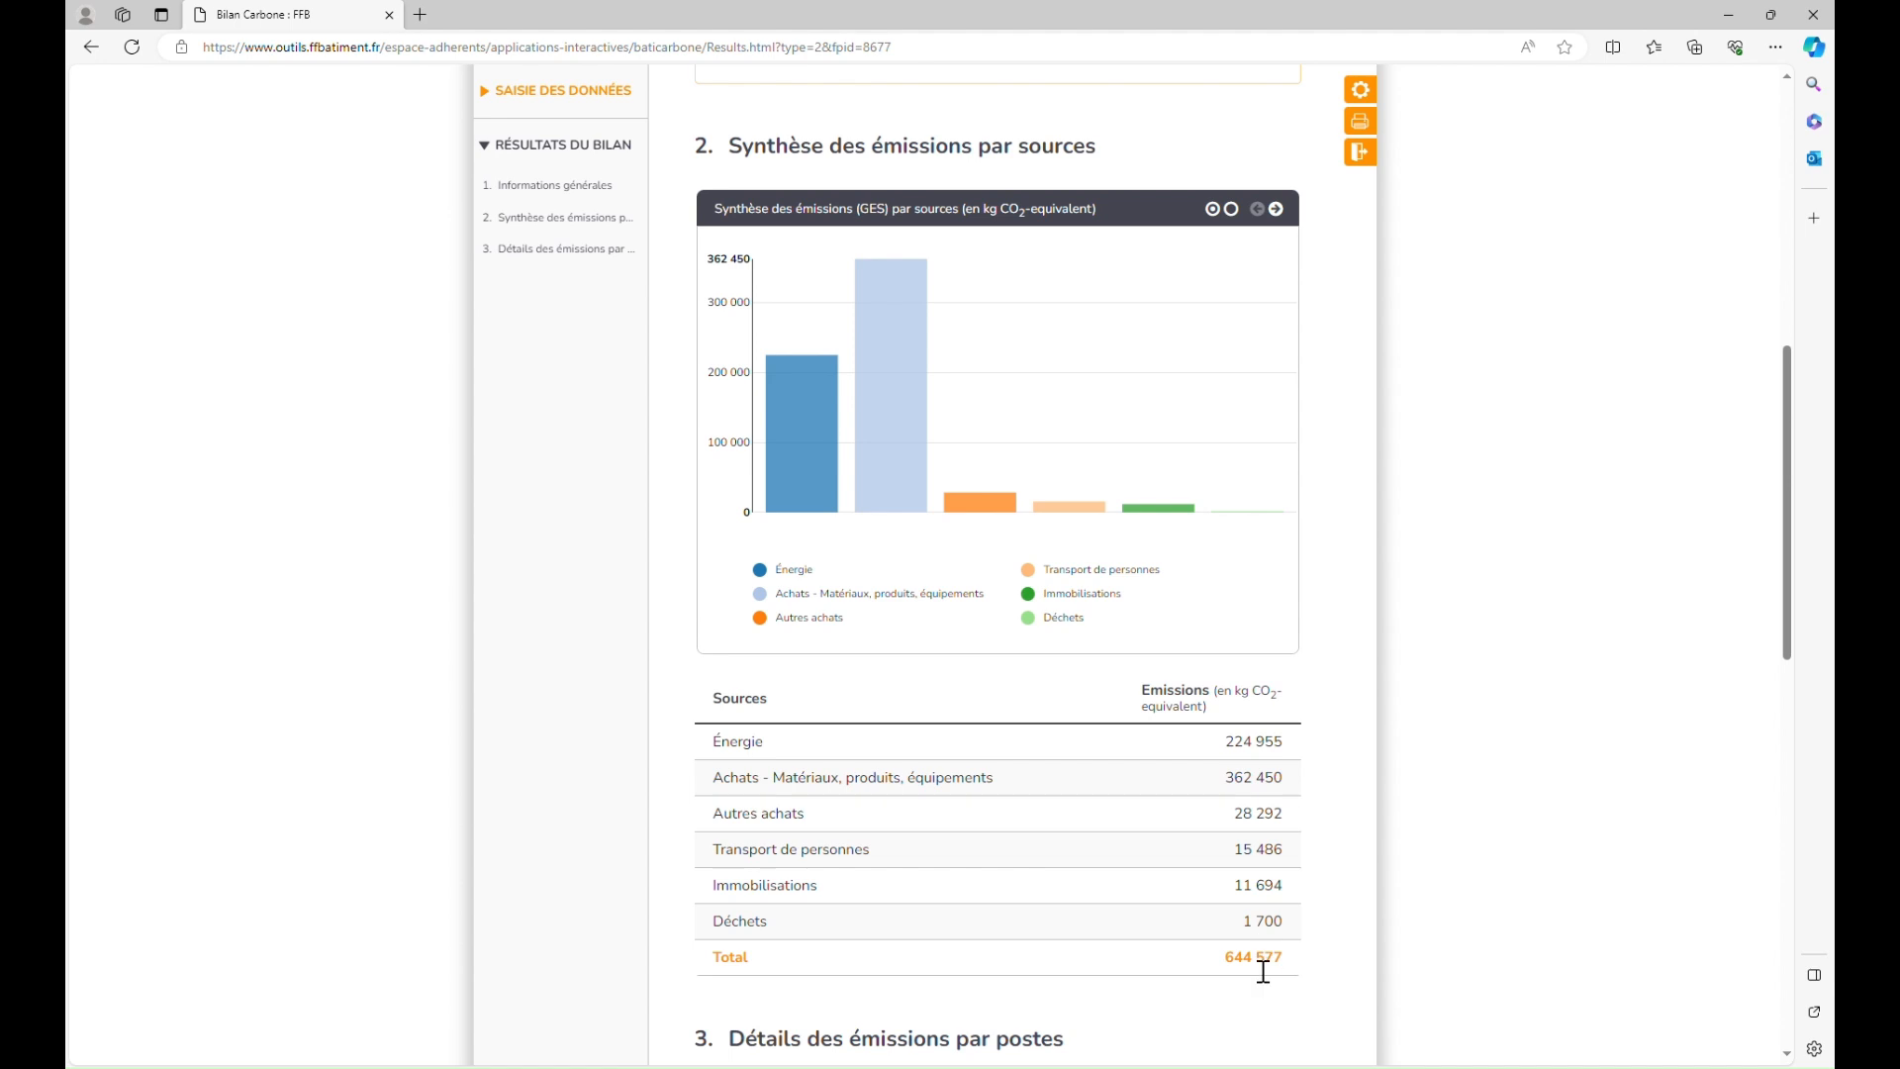
Step: View the emissions-by-source chart as a pie, return to bars, and reach the Énergie detail
{"action": "left_click", "coordinate": [1297, 229]}
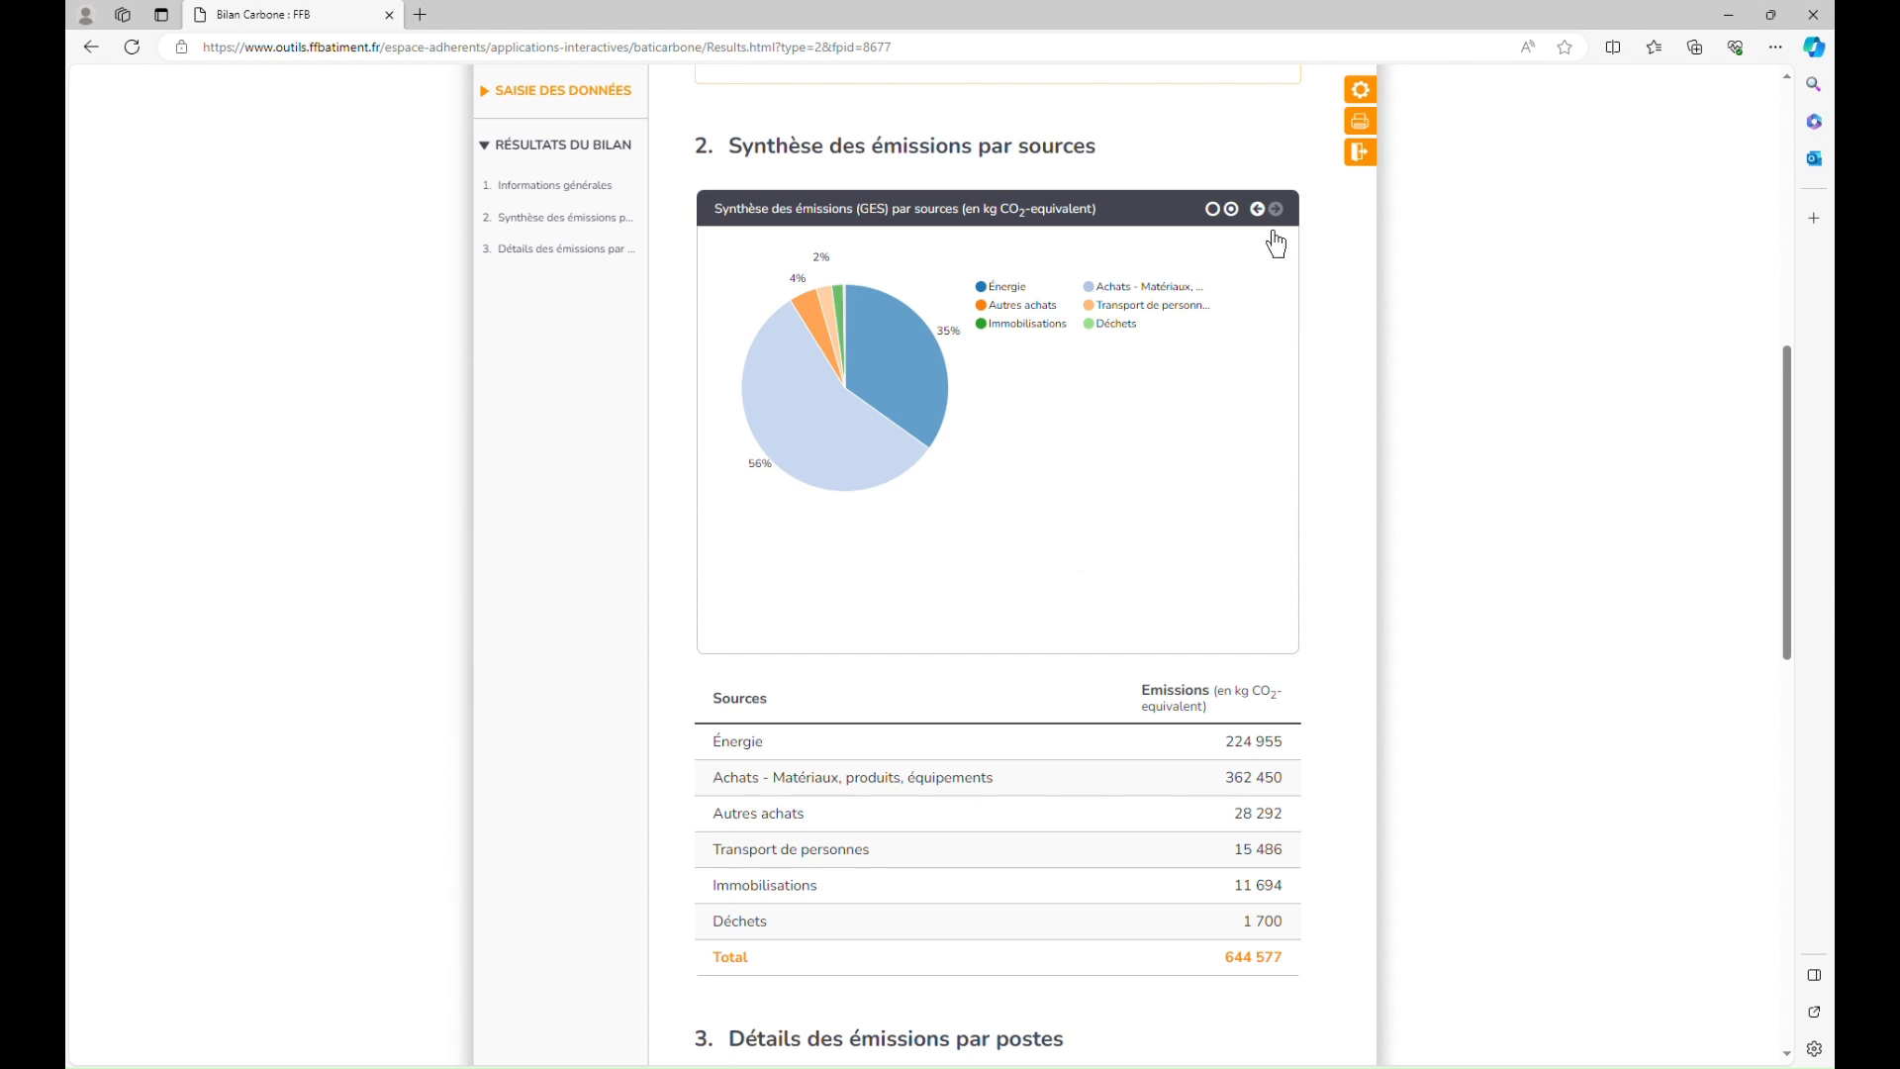
{"action": "left_click", "coordinate": [1277, 243]}
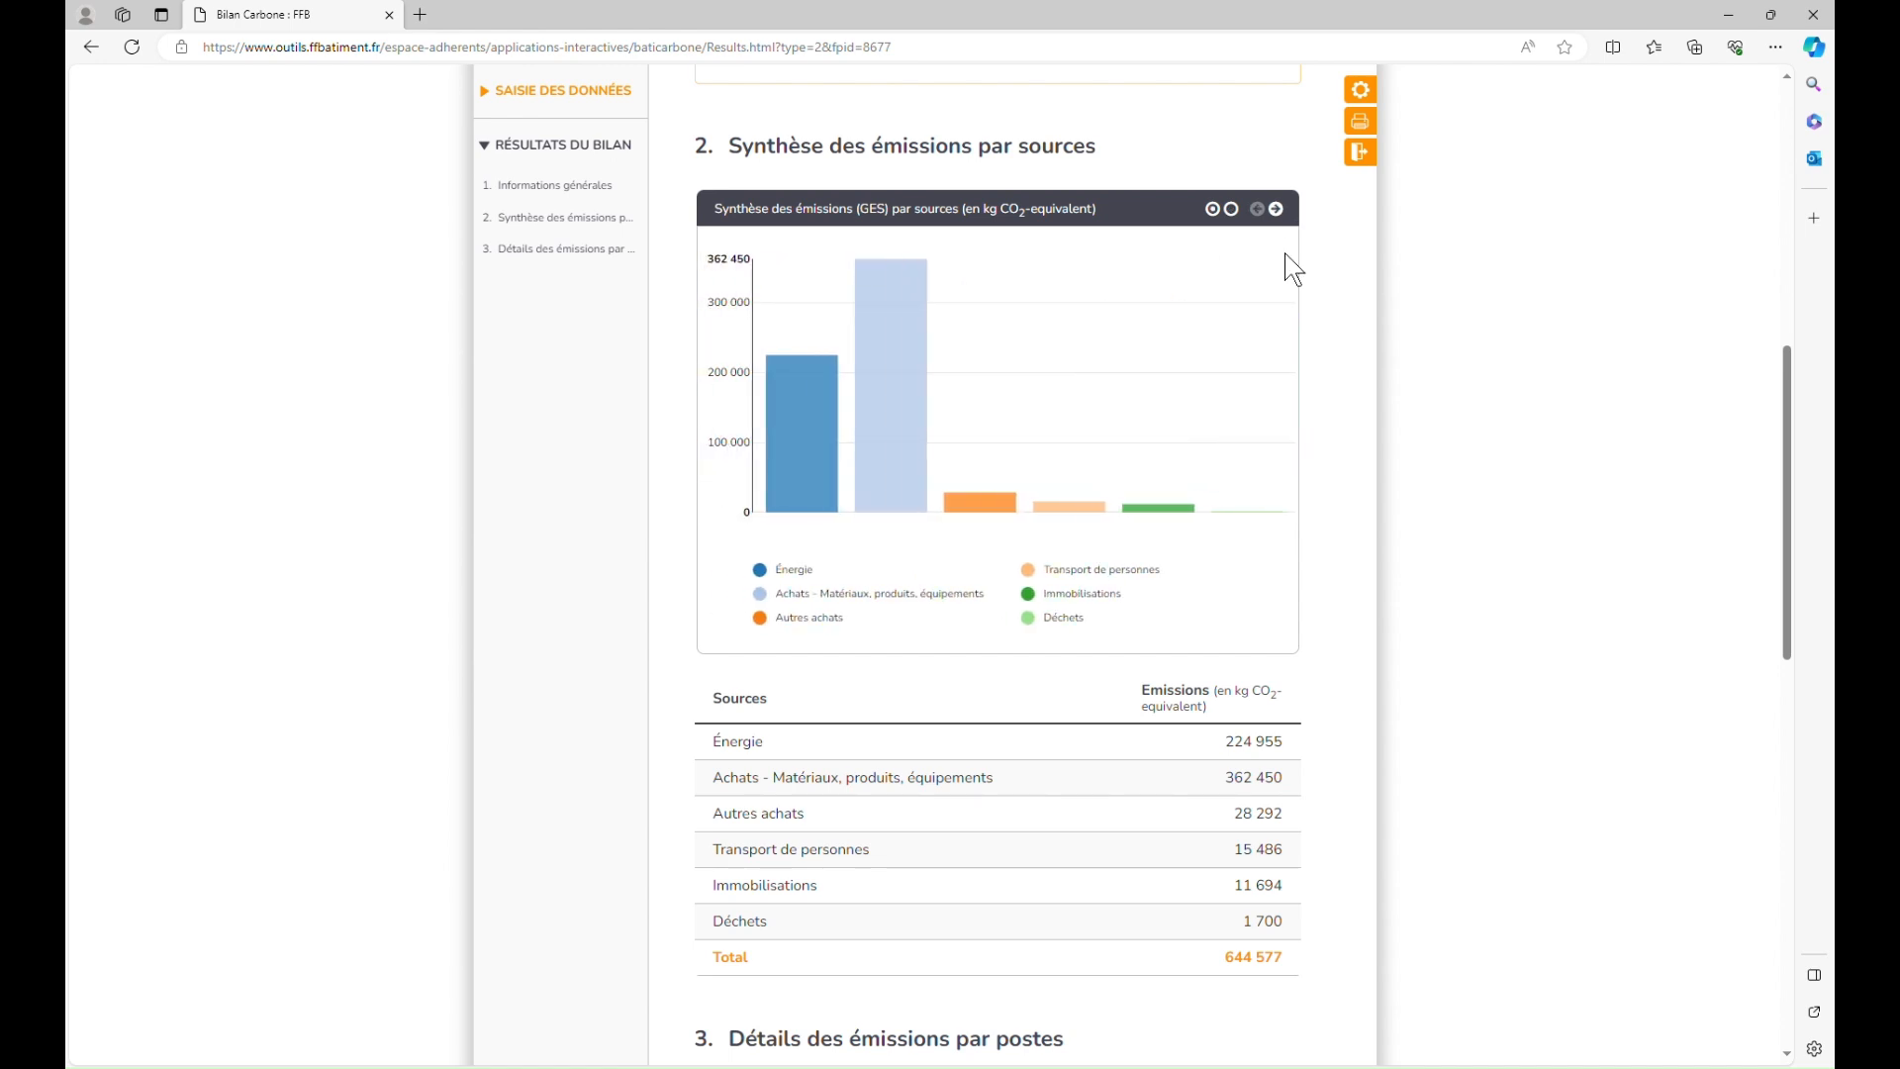
{"action": "scroll", "coordinate": [1351, 615], "scroll_direction": "down", "scroll_amount": 4}
{"action": "scroll", "coordinate": [1356, 618], "scroll_direction": "down", "scroll_amount": 5}
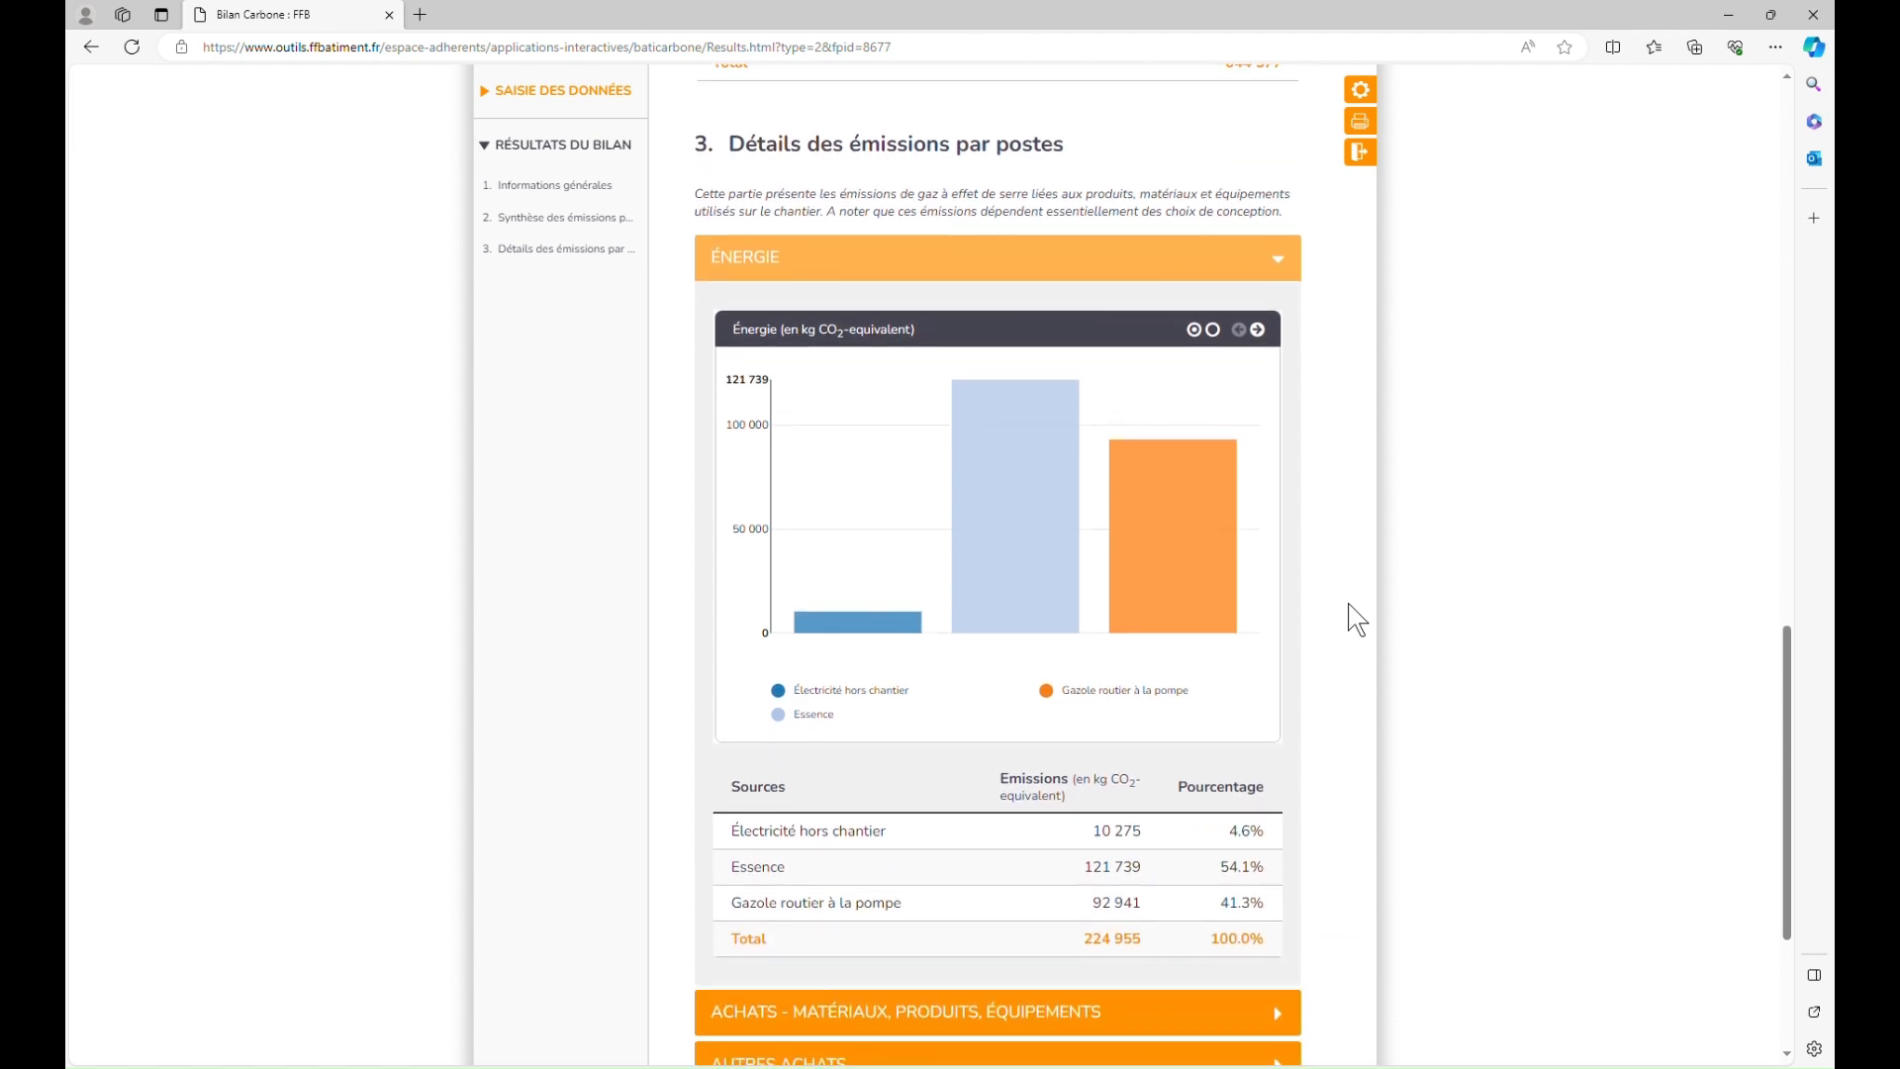
Step: View the Énergie breakdown as a pie chart, then collapse it
{"action": "scroll", "coordinate": [1356, 620], "scroll_direction": "down", "scroll_amount": 1}
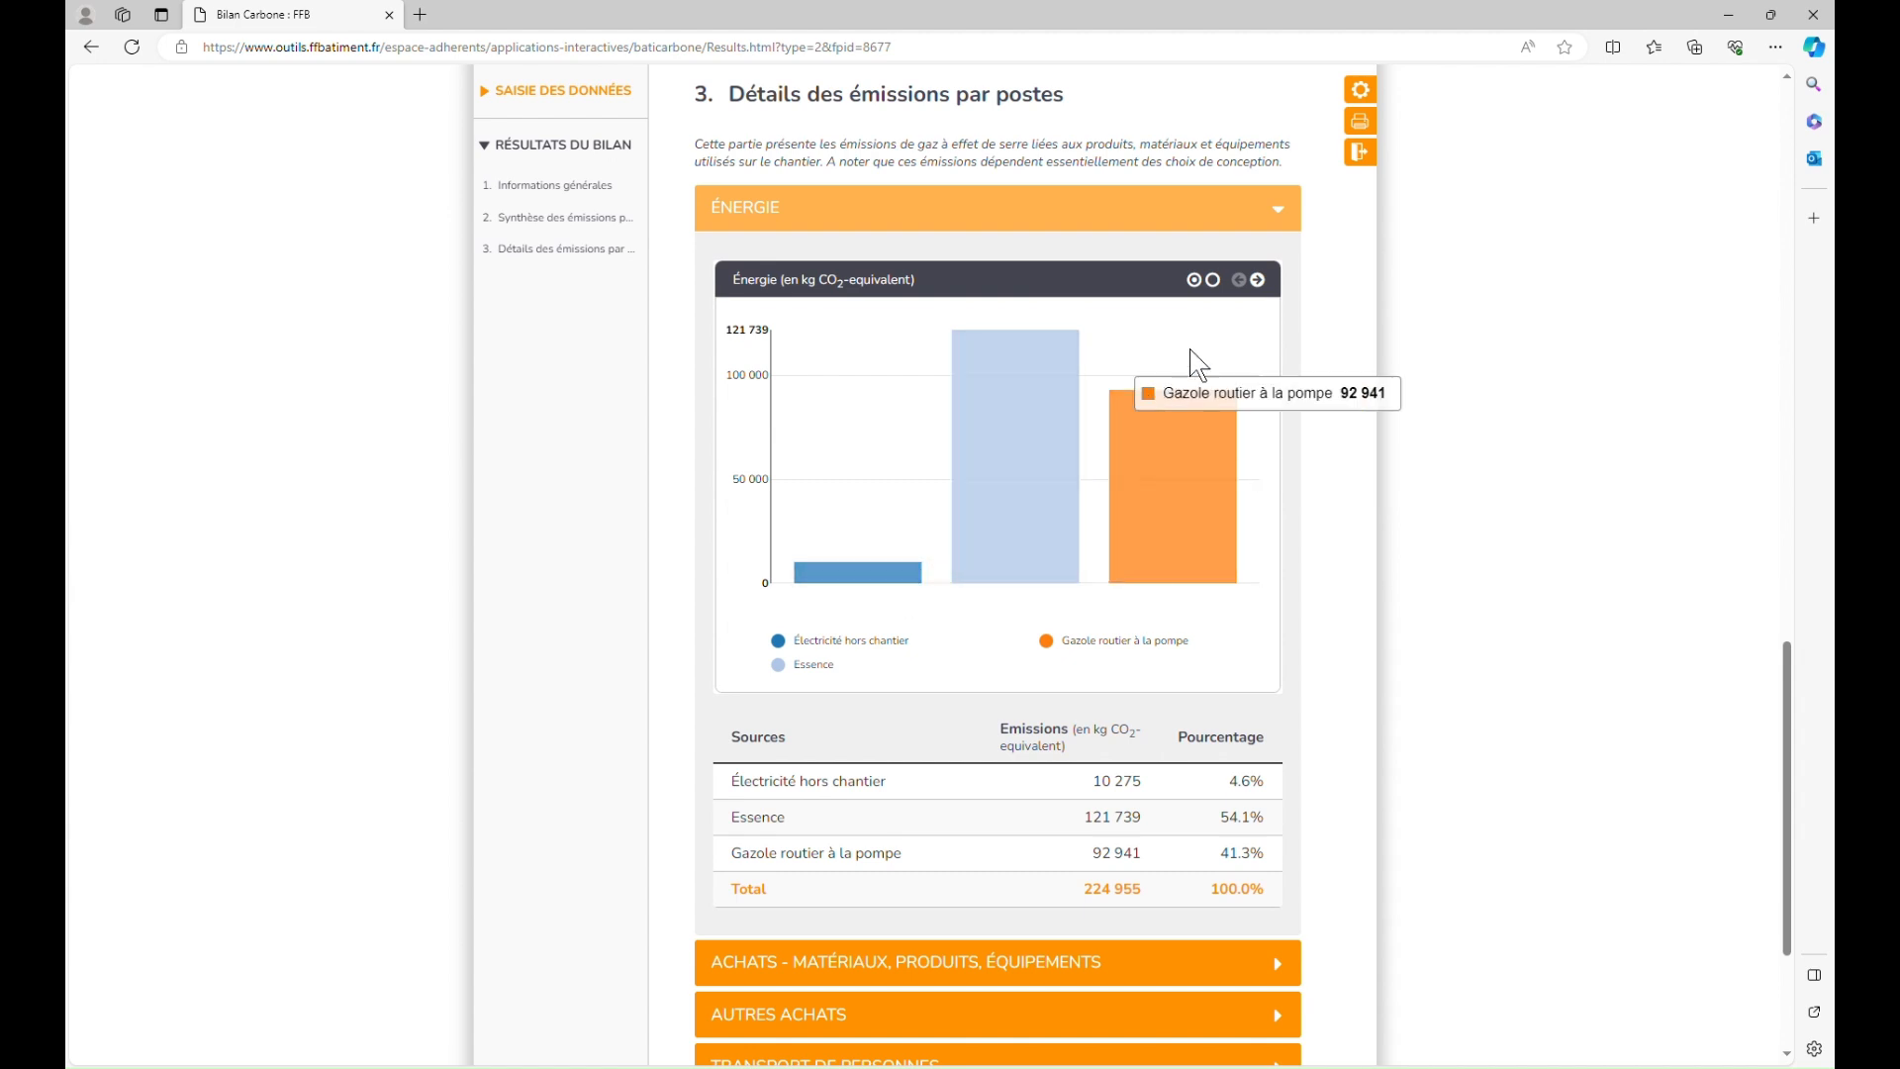
{"action": "left_click", "coordinate": [1275, 299]}
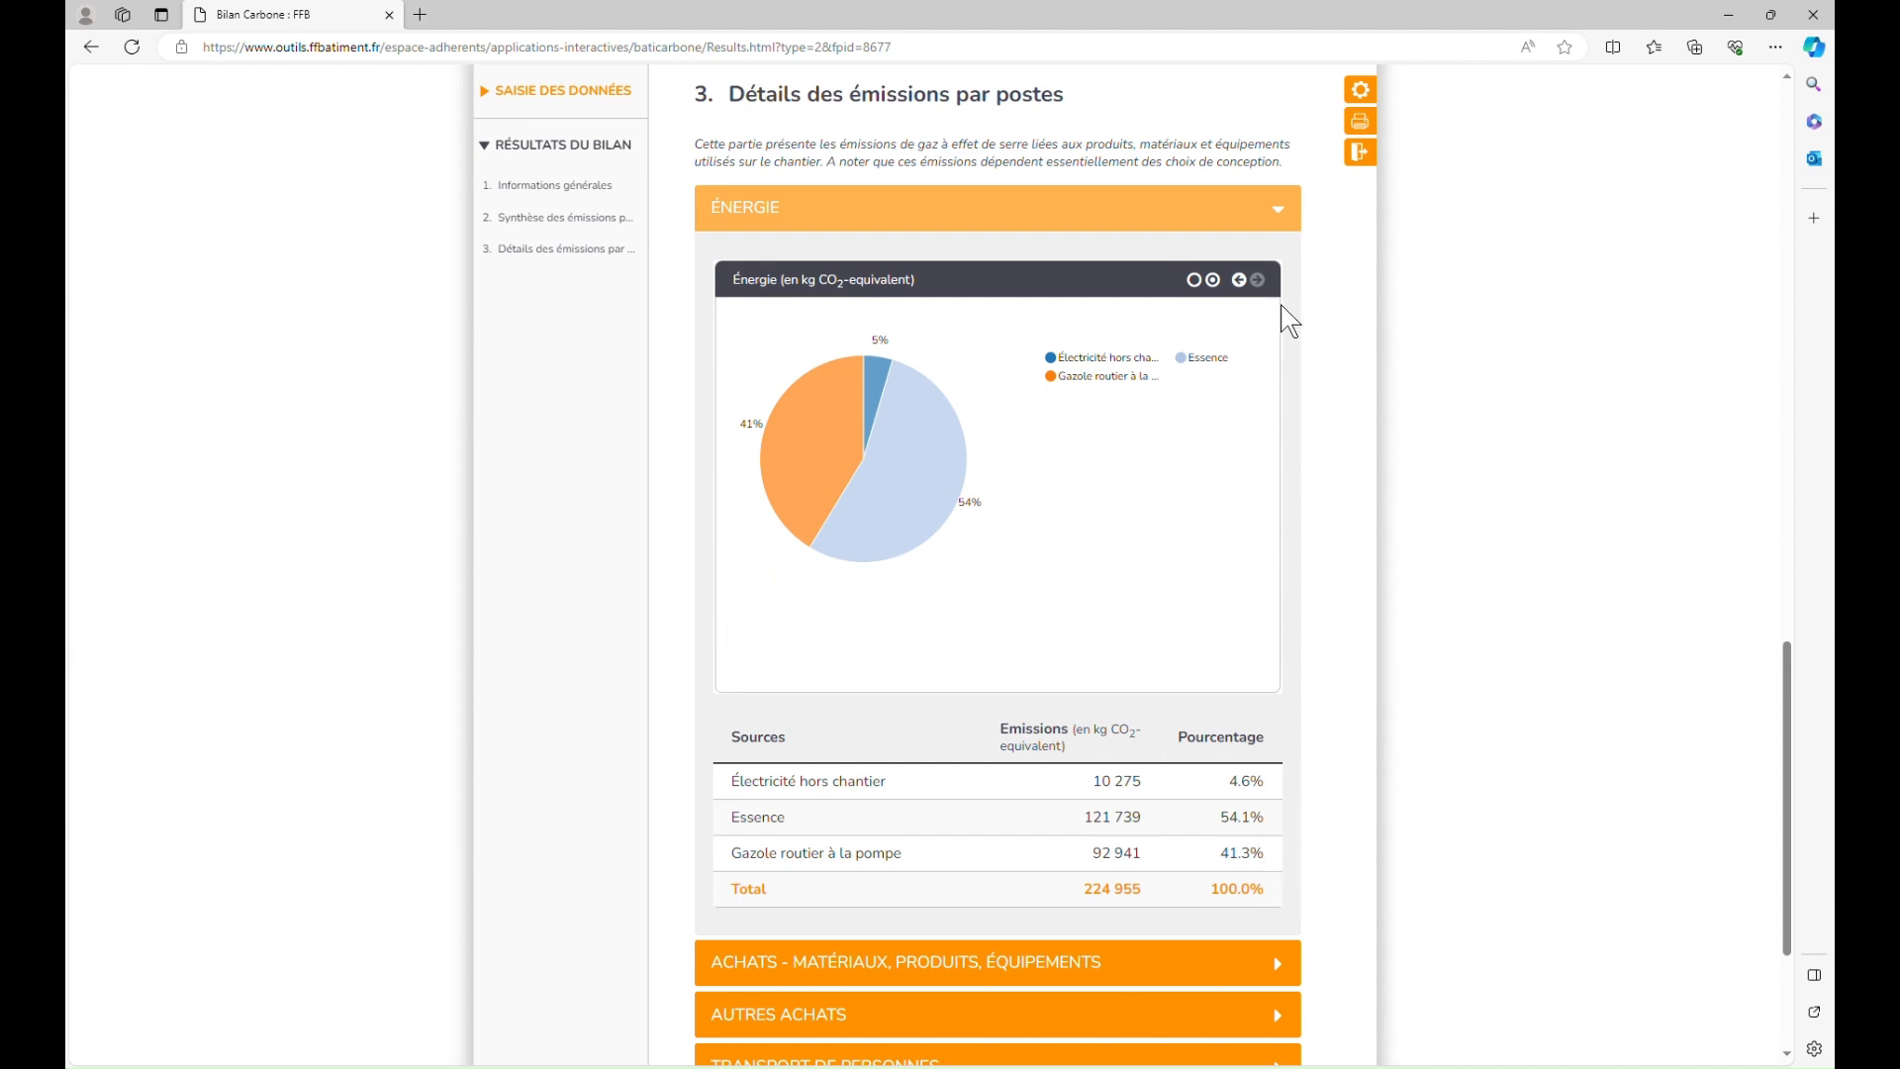
{"action": "left_click", "coordinate": [1284, 216]}
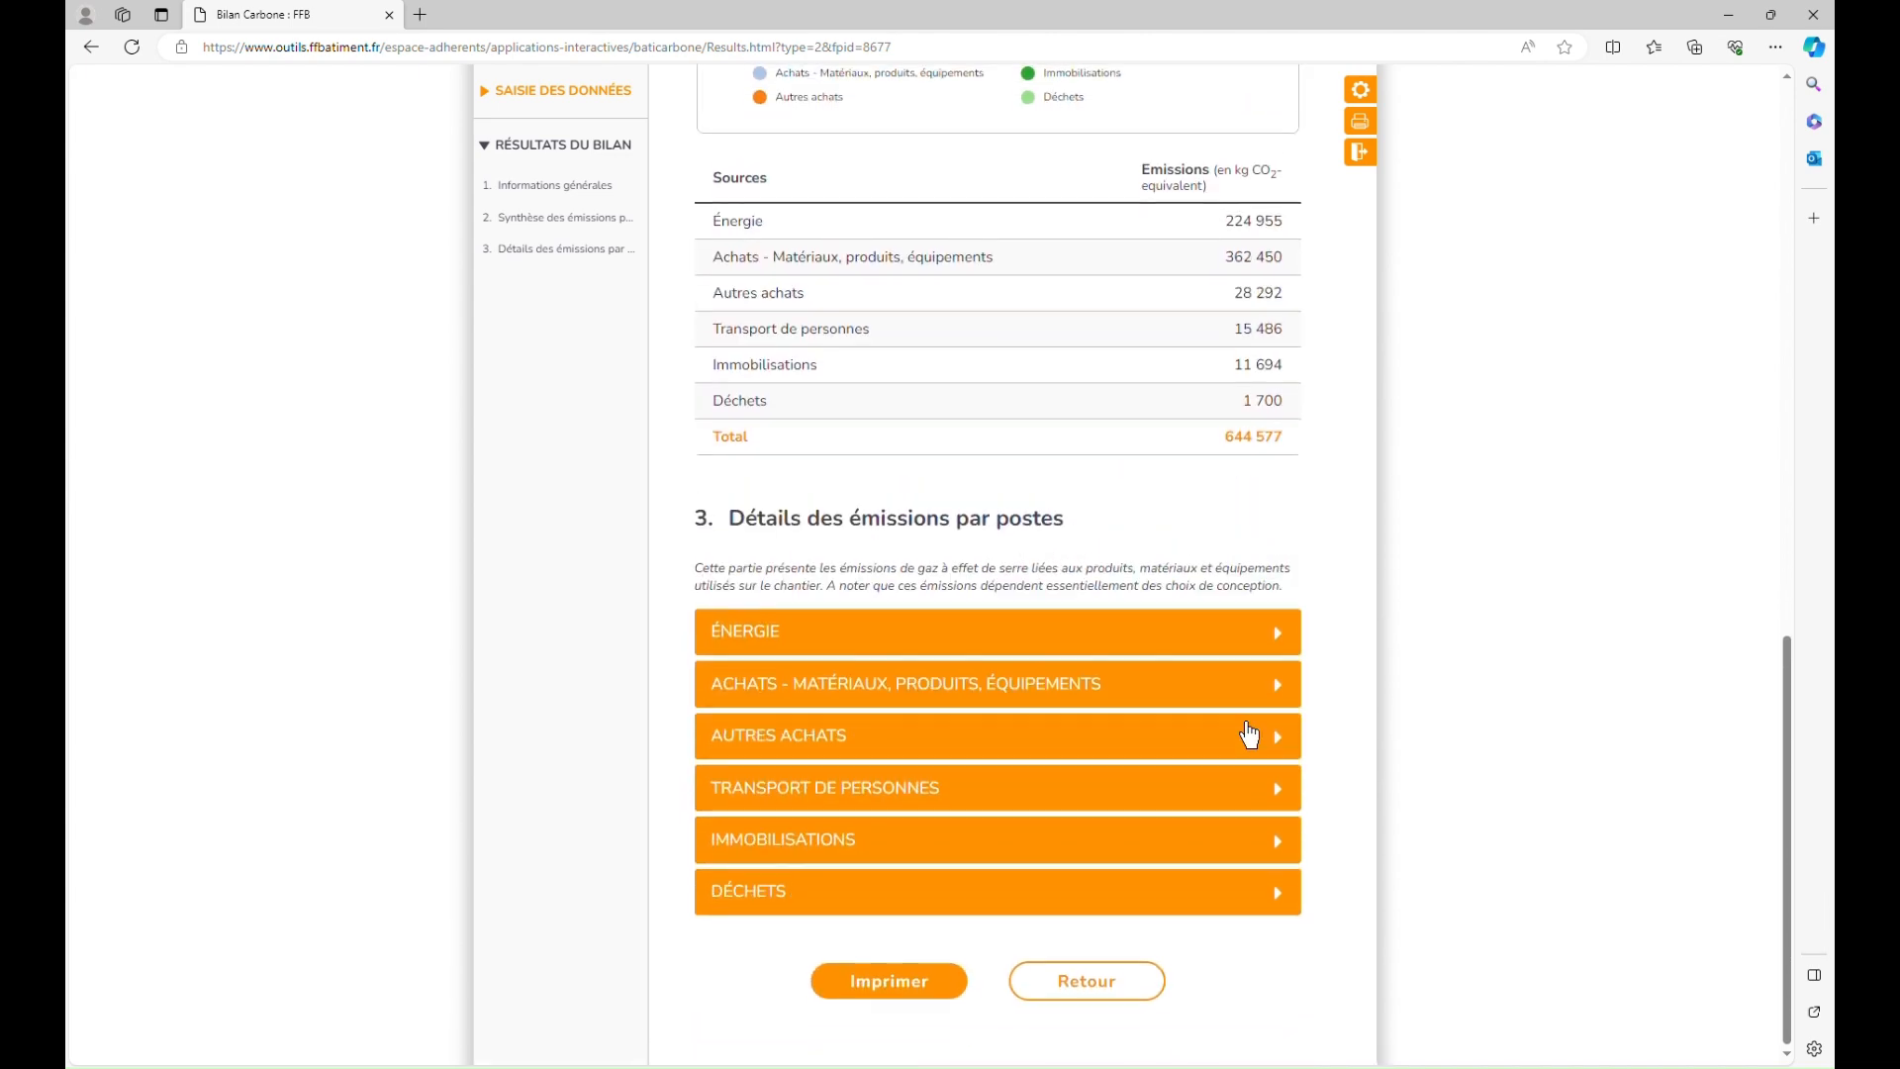
Step: Expand the materials, products and equipment purchases breakdown, view it as a pie, then collapse it
{"action": "left_click", "coordinate": [1233, 708]}
{"action": "scroll", "coordinate": [1237, 718], "scroll_direction": "down", "scroll_amount": 3}
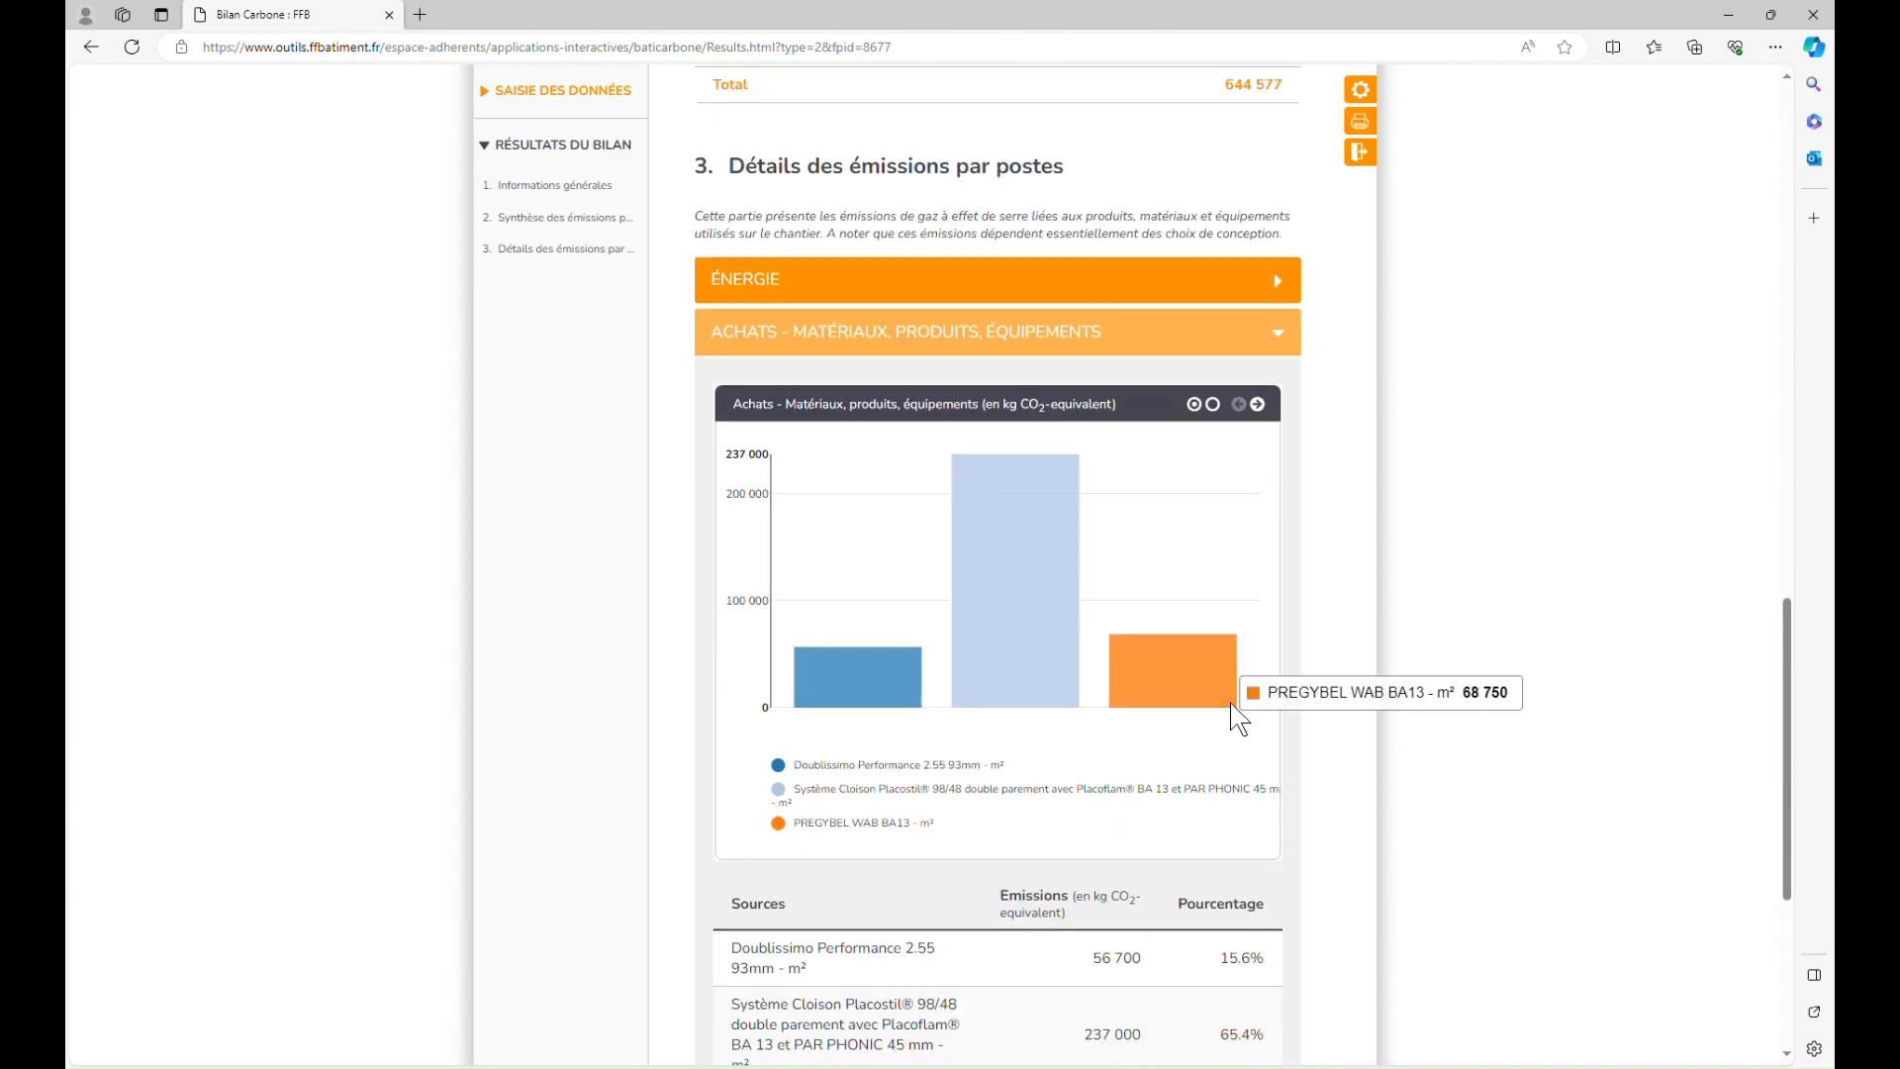
{"action": "scroll", "coordinate": [1238, 719], "scroll_direction": "down", "scroll_amount": 1}
{"action": "scroll", "coordinate": [1236, 713], "scroll_direction": "down", "scroll_amount": 1}
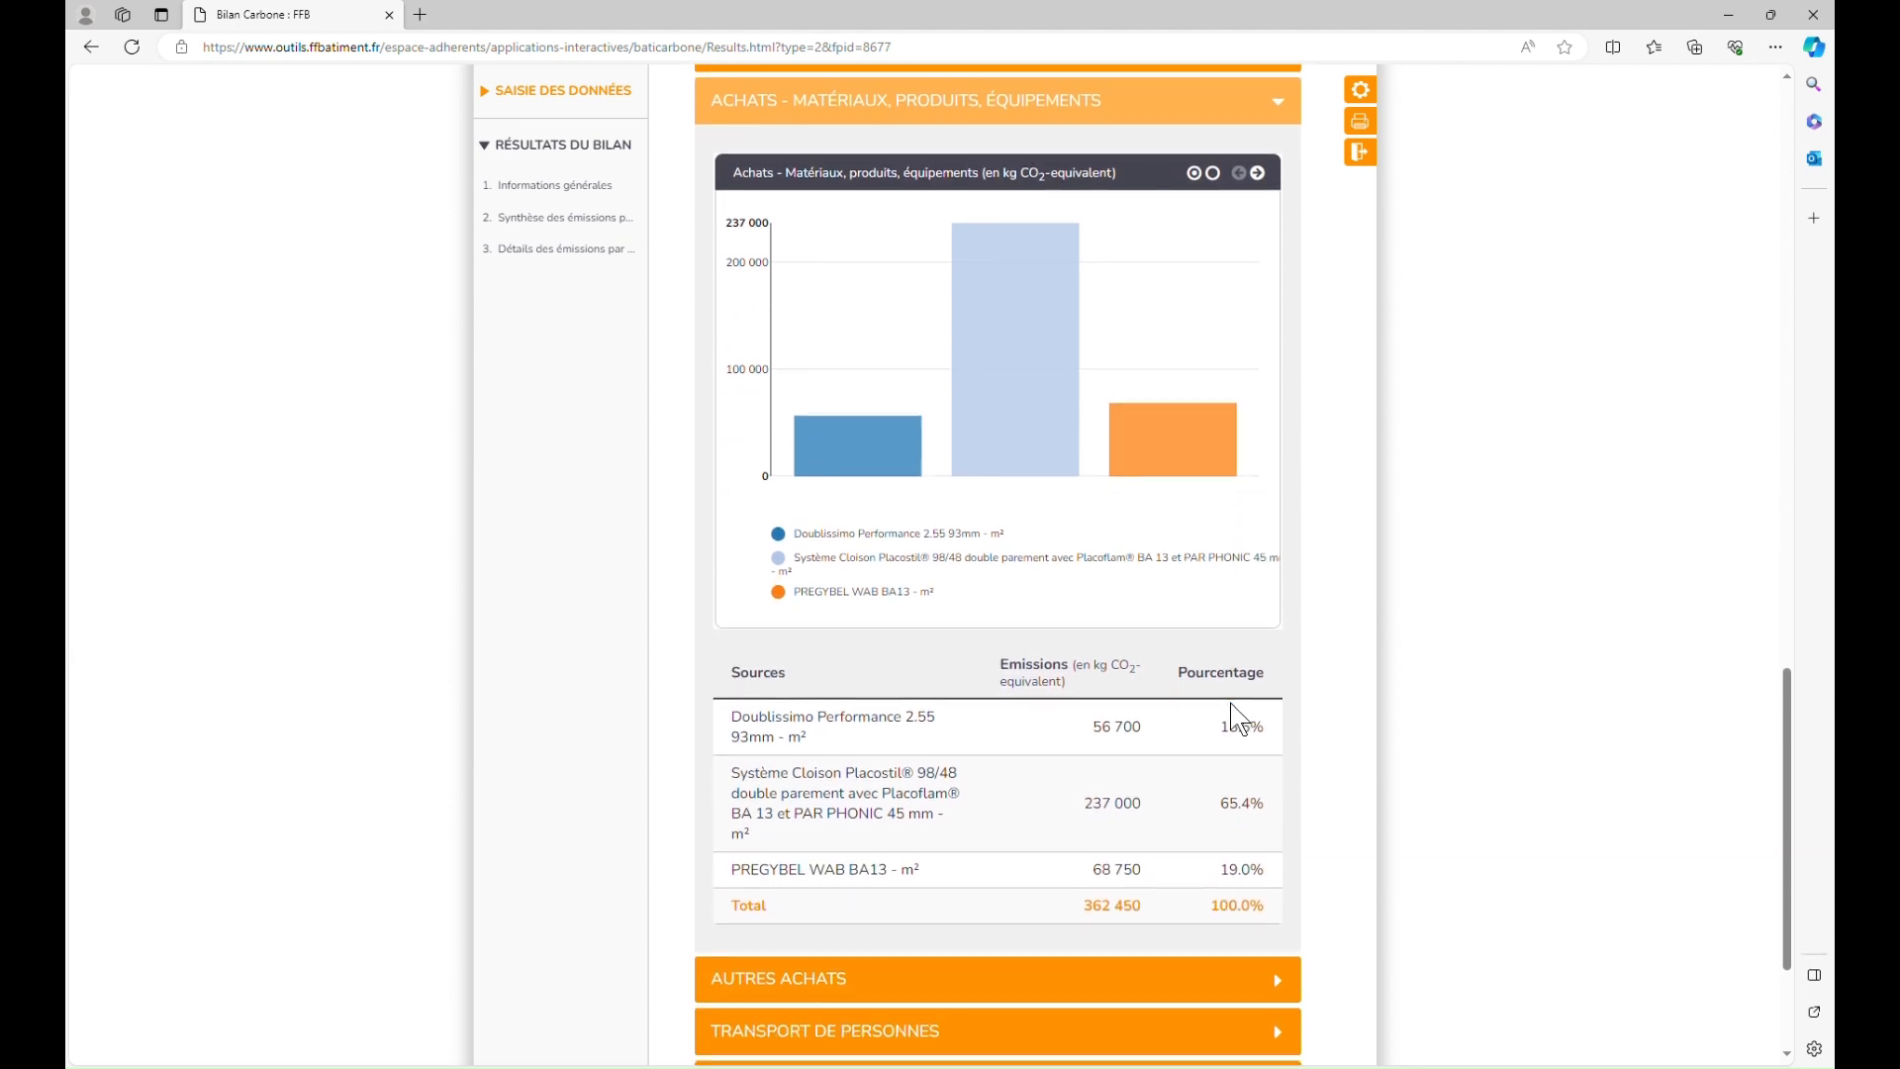
{"action": "left_click", "coordinate": [1274, 195]}
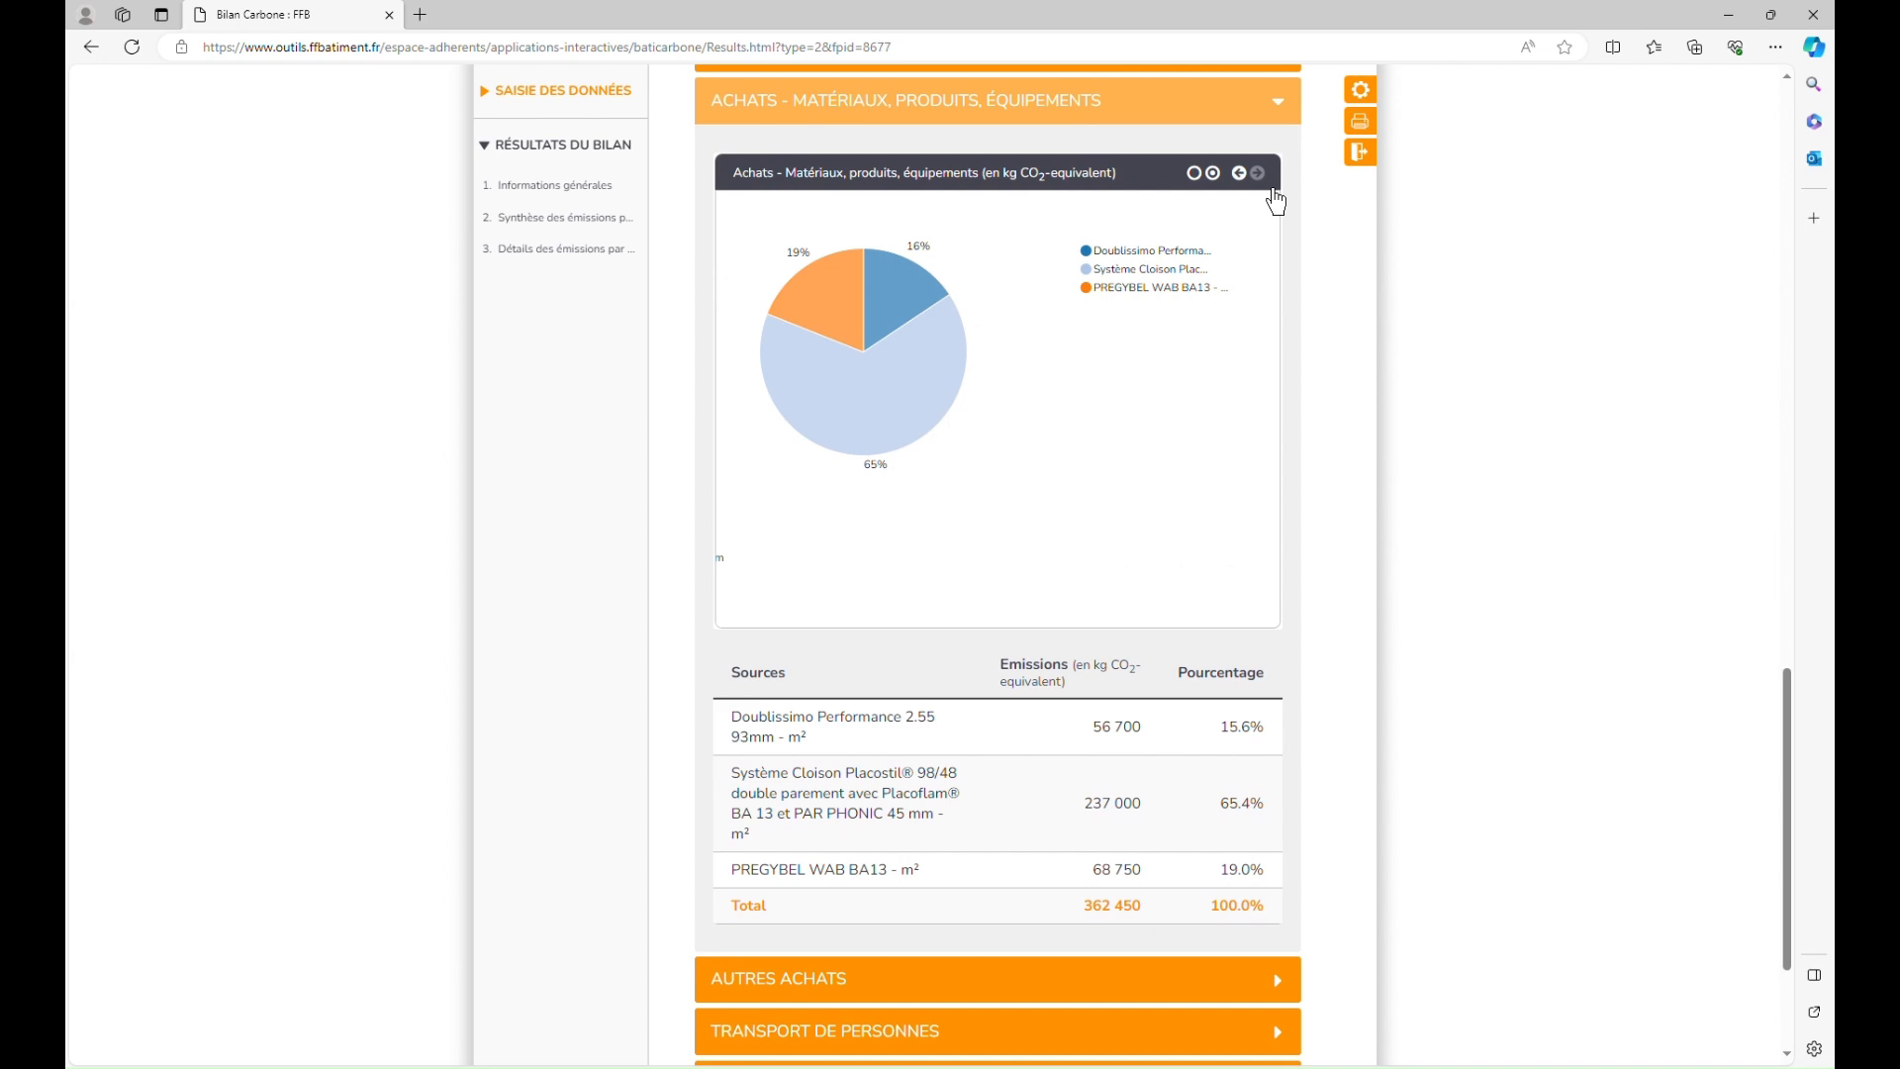
{"action": "left_click", "coordinate": [1286, 121]}
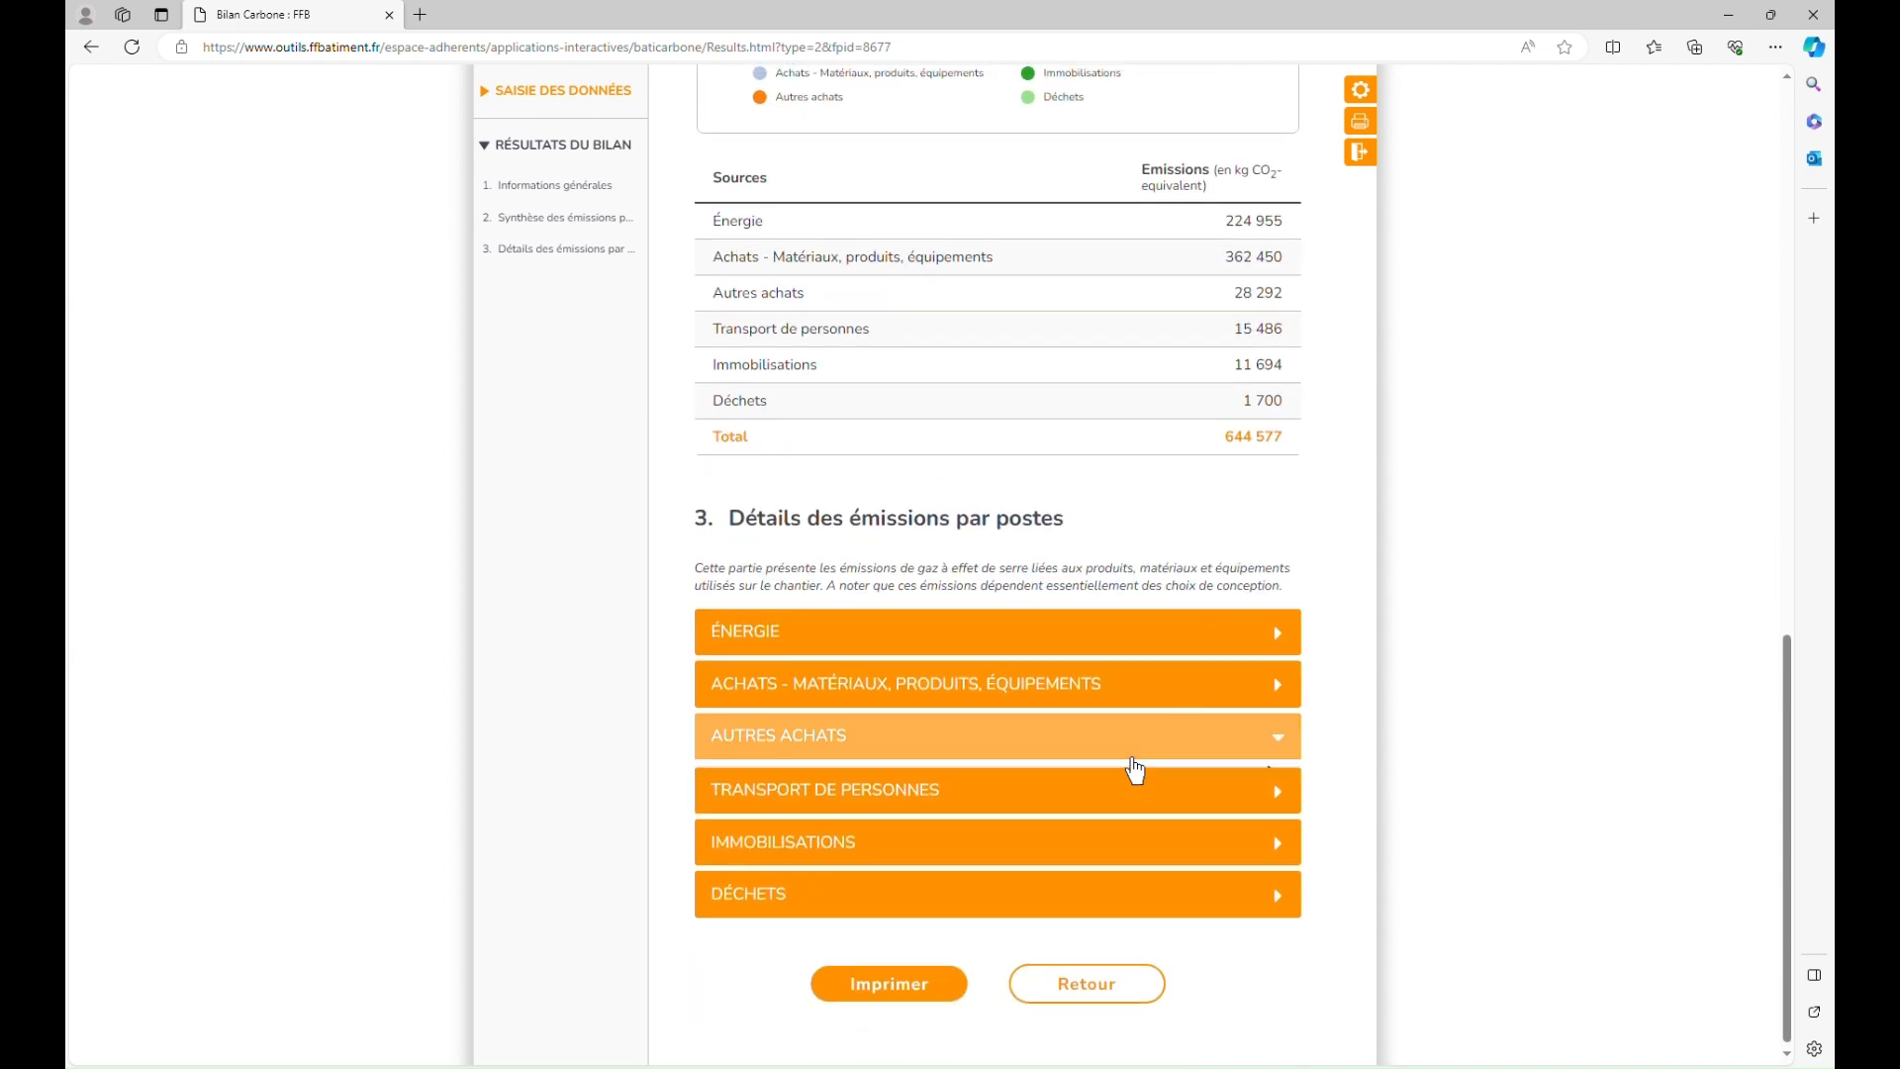
Step: Expand AUTRES ACHATS > PRESTATIONS DE SERVICES and show its 1 525 kg CO2e as a pie
{"action": "left_click", "coordinate": [1135, 760]}
{"action": "scroll", "coordinate": [1133, 768], "scroll_direction": "down", "scroll_amount": 1}
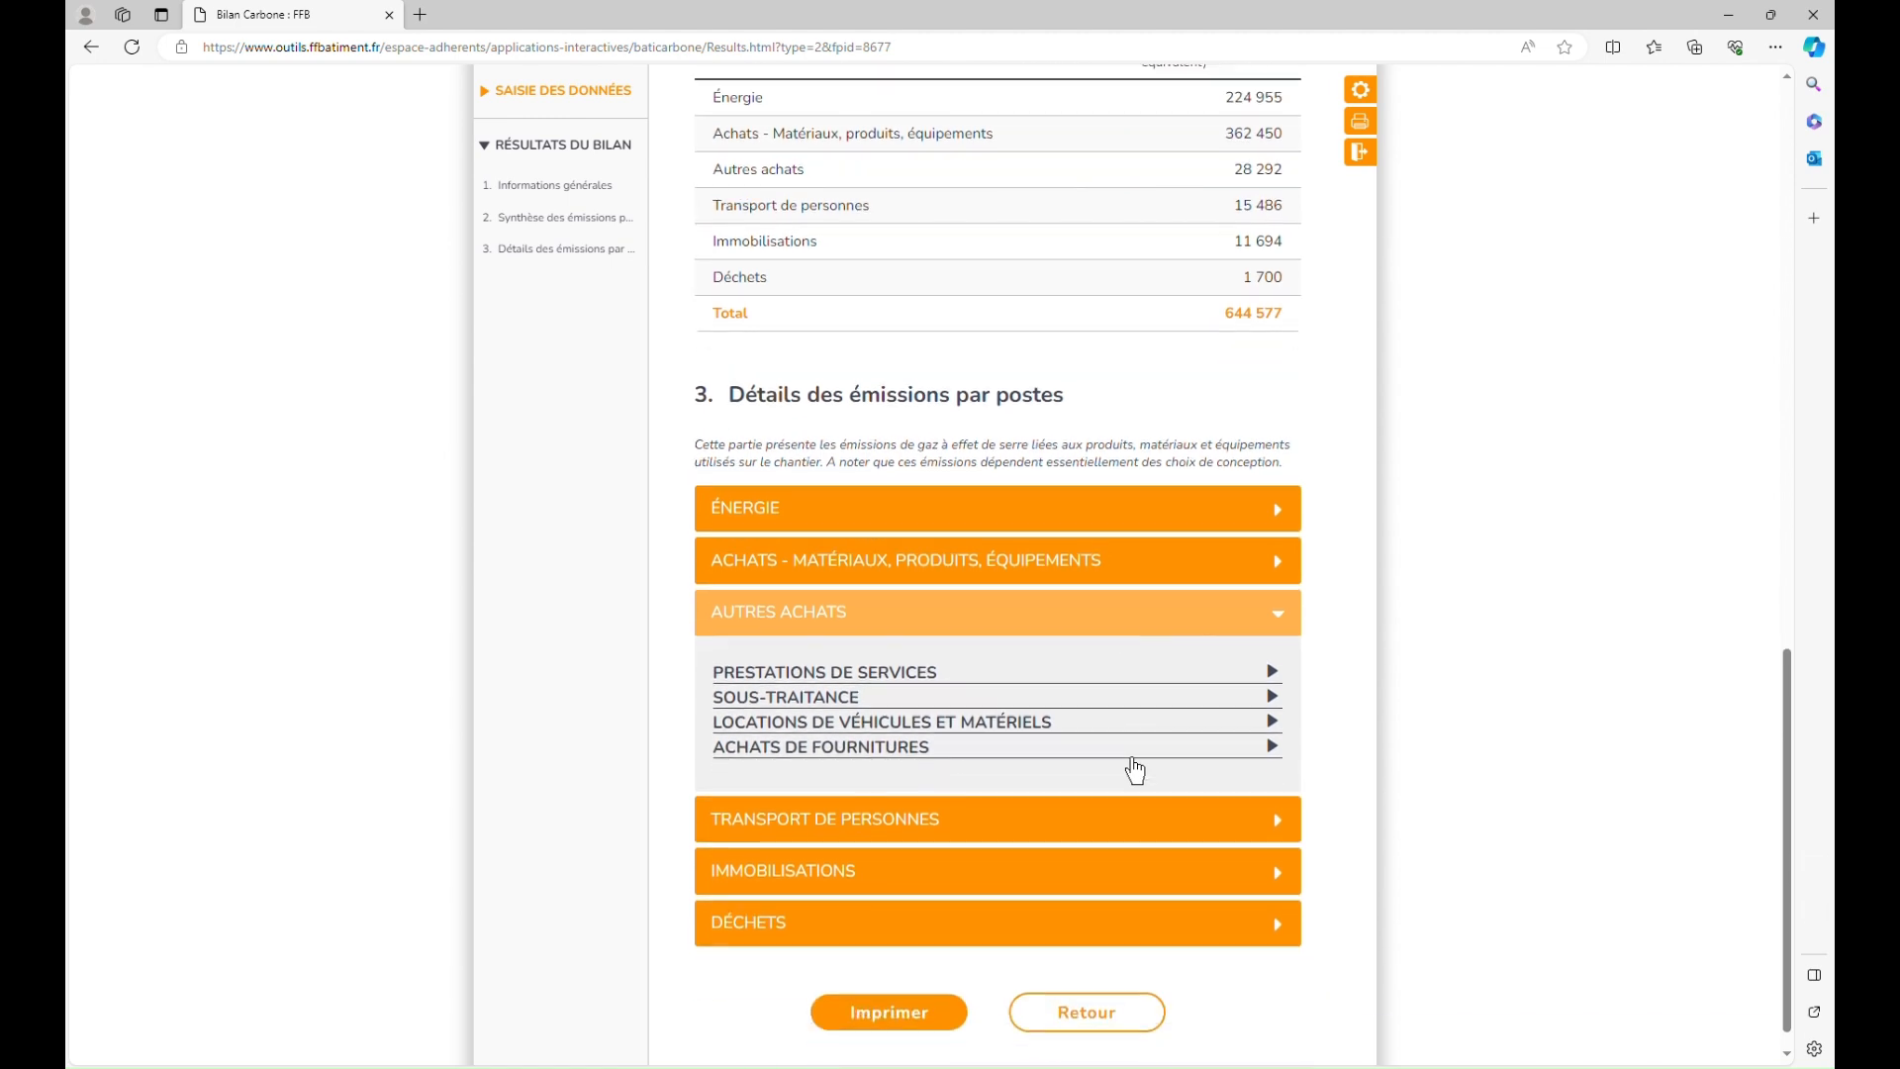
{"action": "left_click", "coordinate": [1096, 675]}
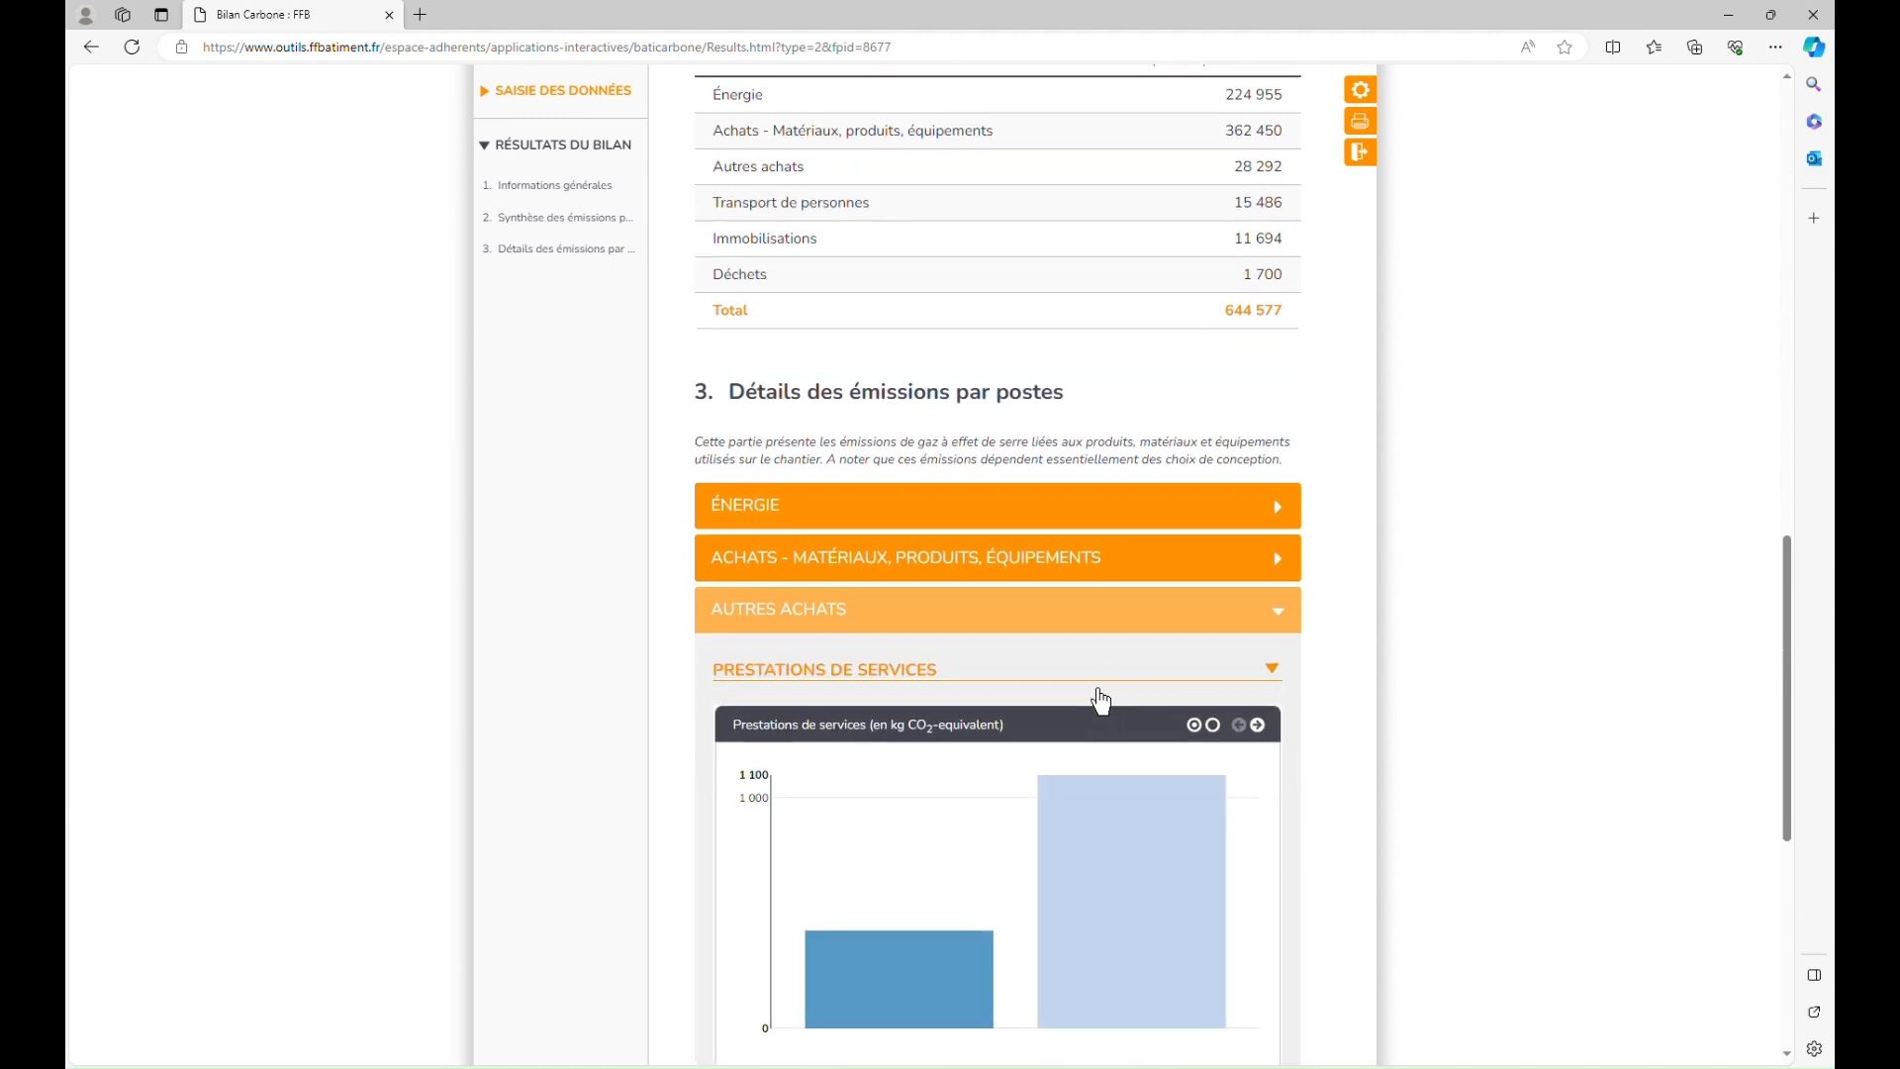
{"action": "scroll", "coordinate": [1096, 683], "scroll_direction": "down", "scroll_amount": 3}
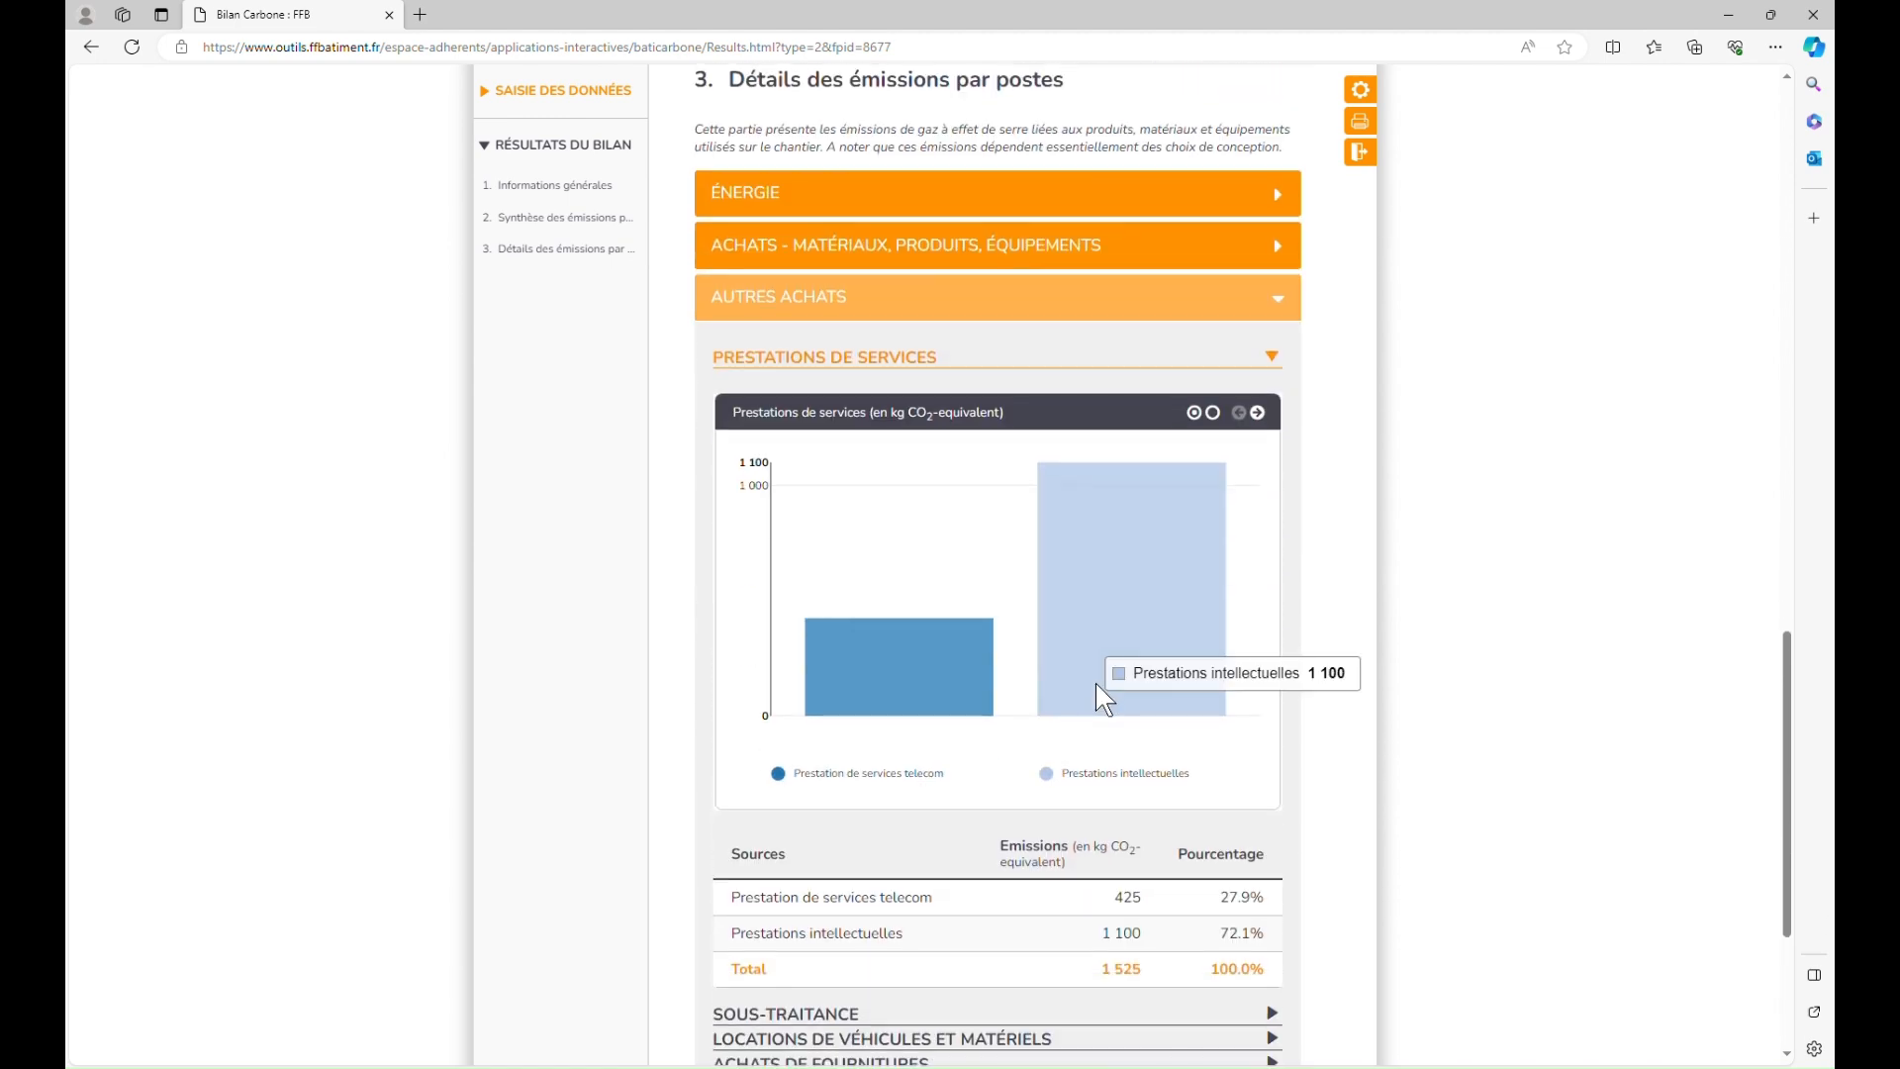
{"action": "left_click", "coordinate": [1272, 437]}
{"action": "scroll", "coordinate": [1327, 785], "scroll_direction": "down", "scroll_amount": 3}
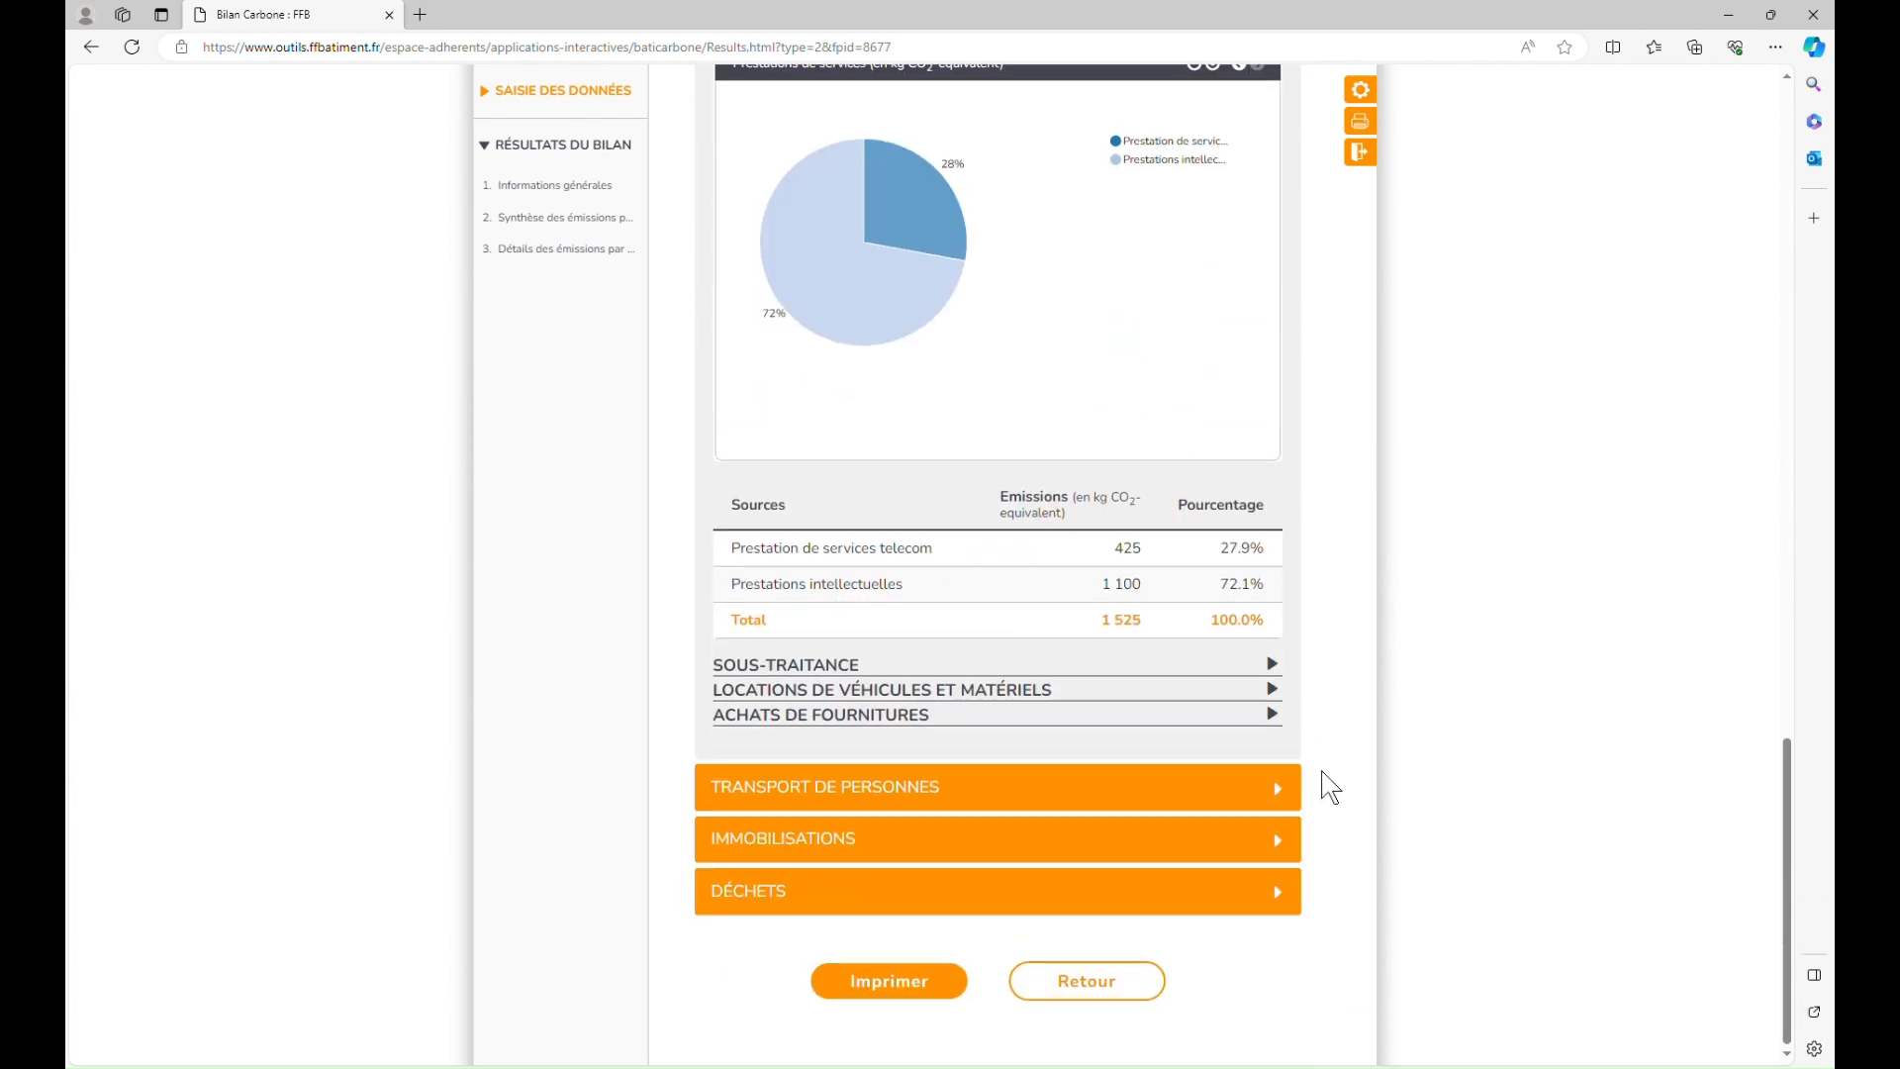
Step: Generate the 8-page report PDF and scroll it through to Déchets at 1 700 kg CO2e
{"action": "left_click", "coordinate": [922, 999]}
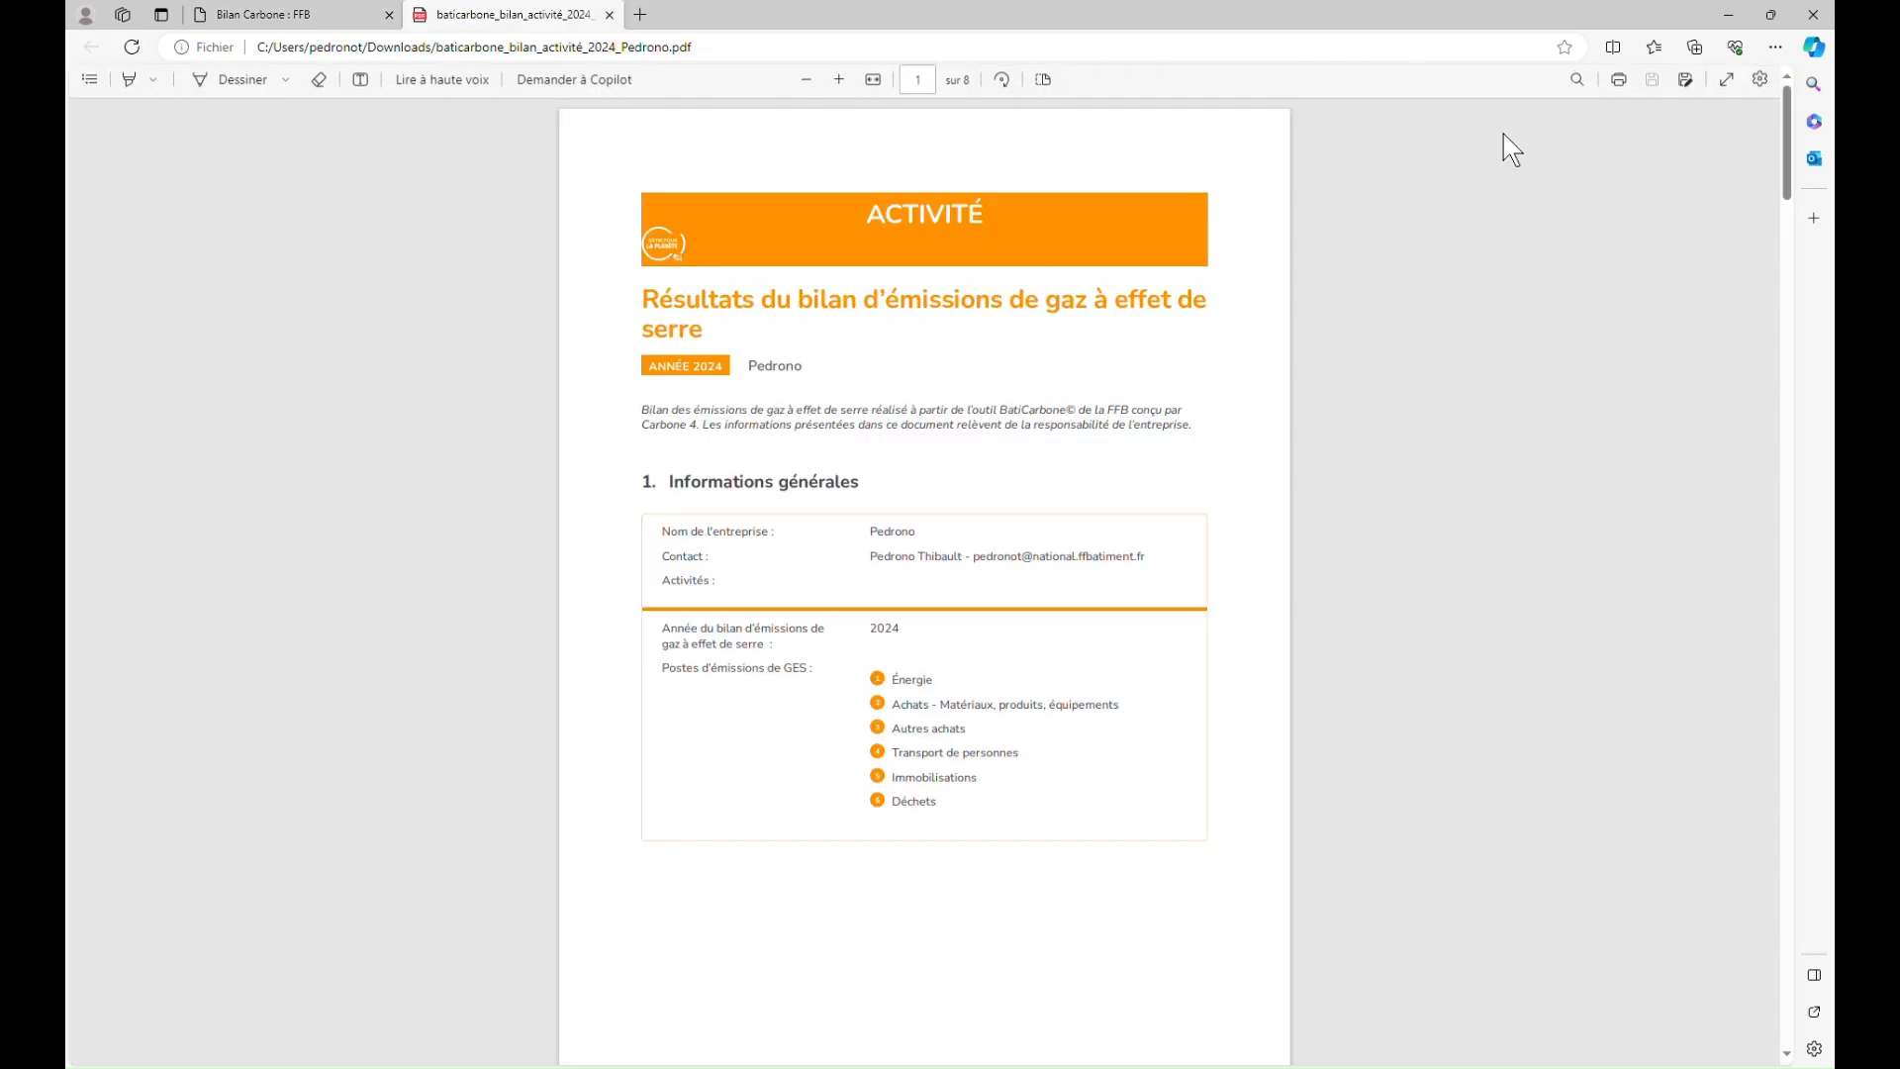
{"action": "scroll", "coordinate": [1136, 674], "scroll_direction": "down", "scroll_amount": 10}
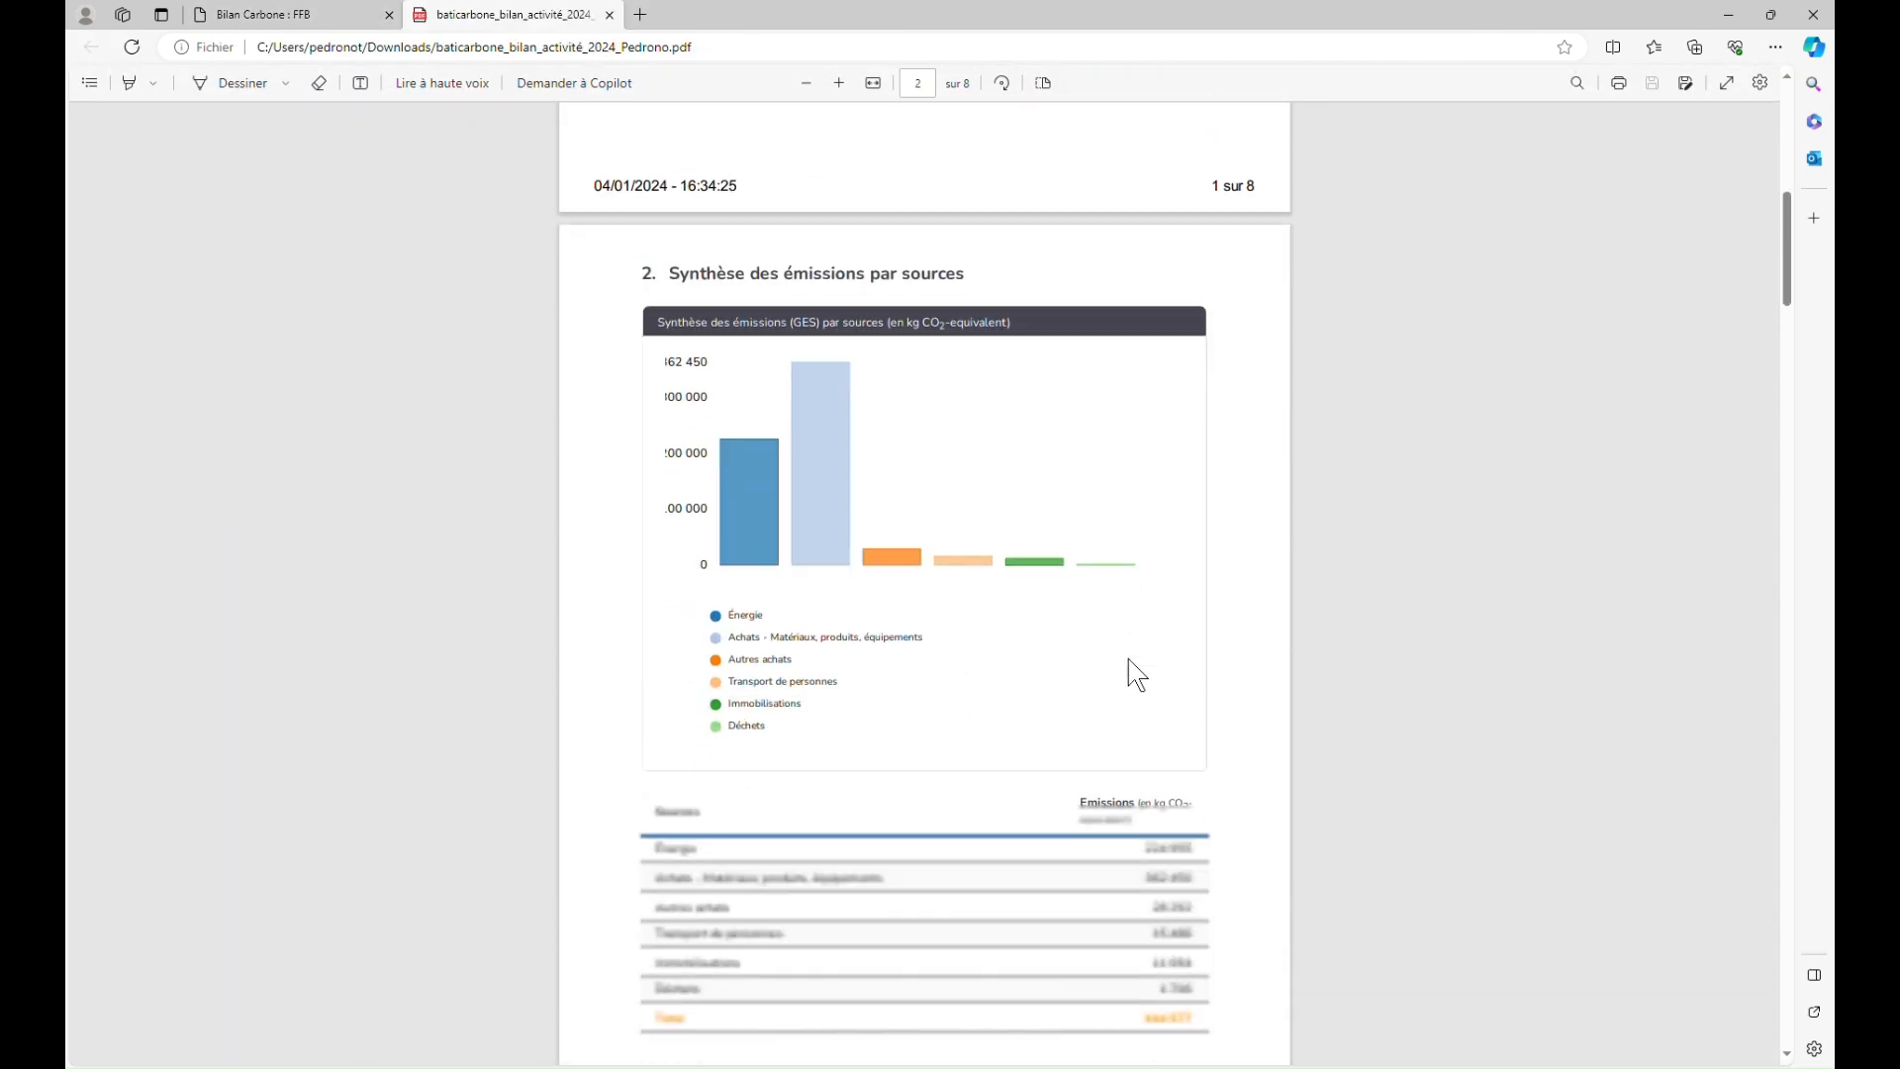
{"action": "scroll", "coordinate": [1136, 674], "scroll_direction": "down", "scroll_amount": 8}
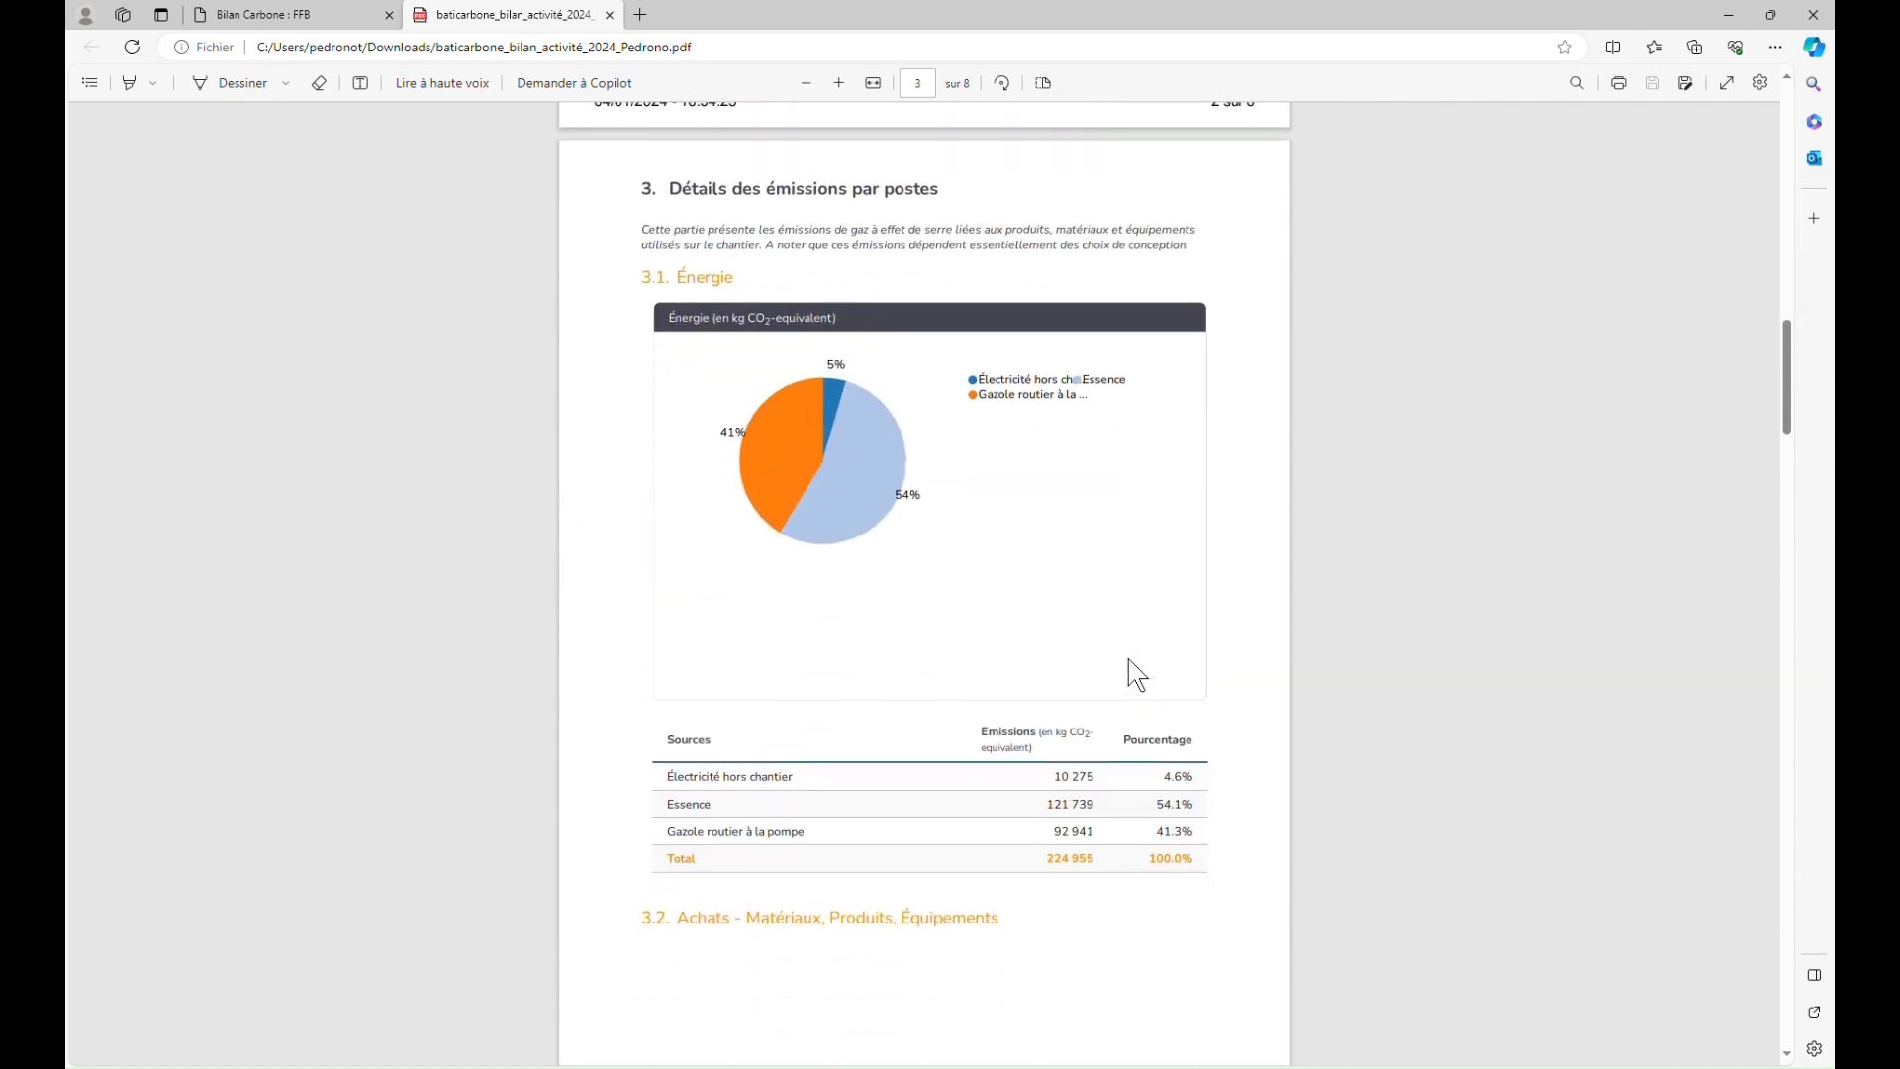
{"action": "scroll", "coordinate": [1137, 674], "scroll_direction": "down", "scroll_amount": 4}
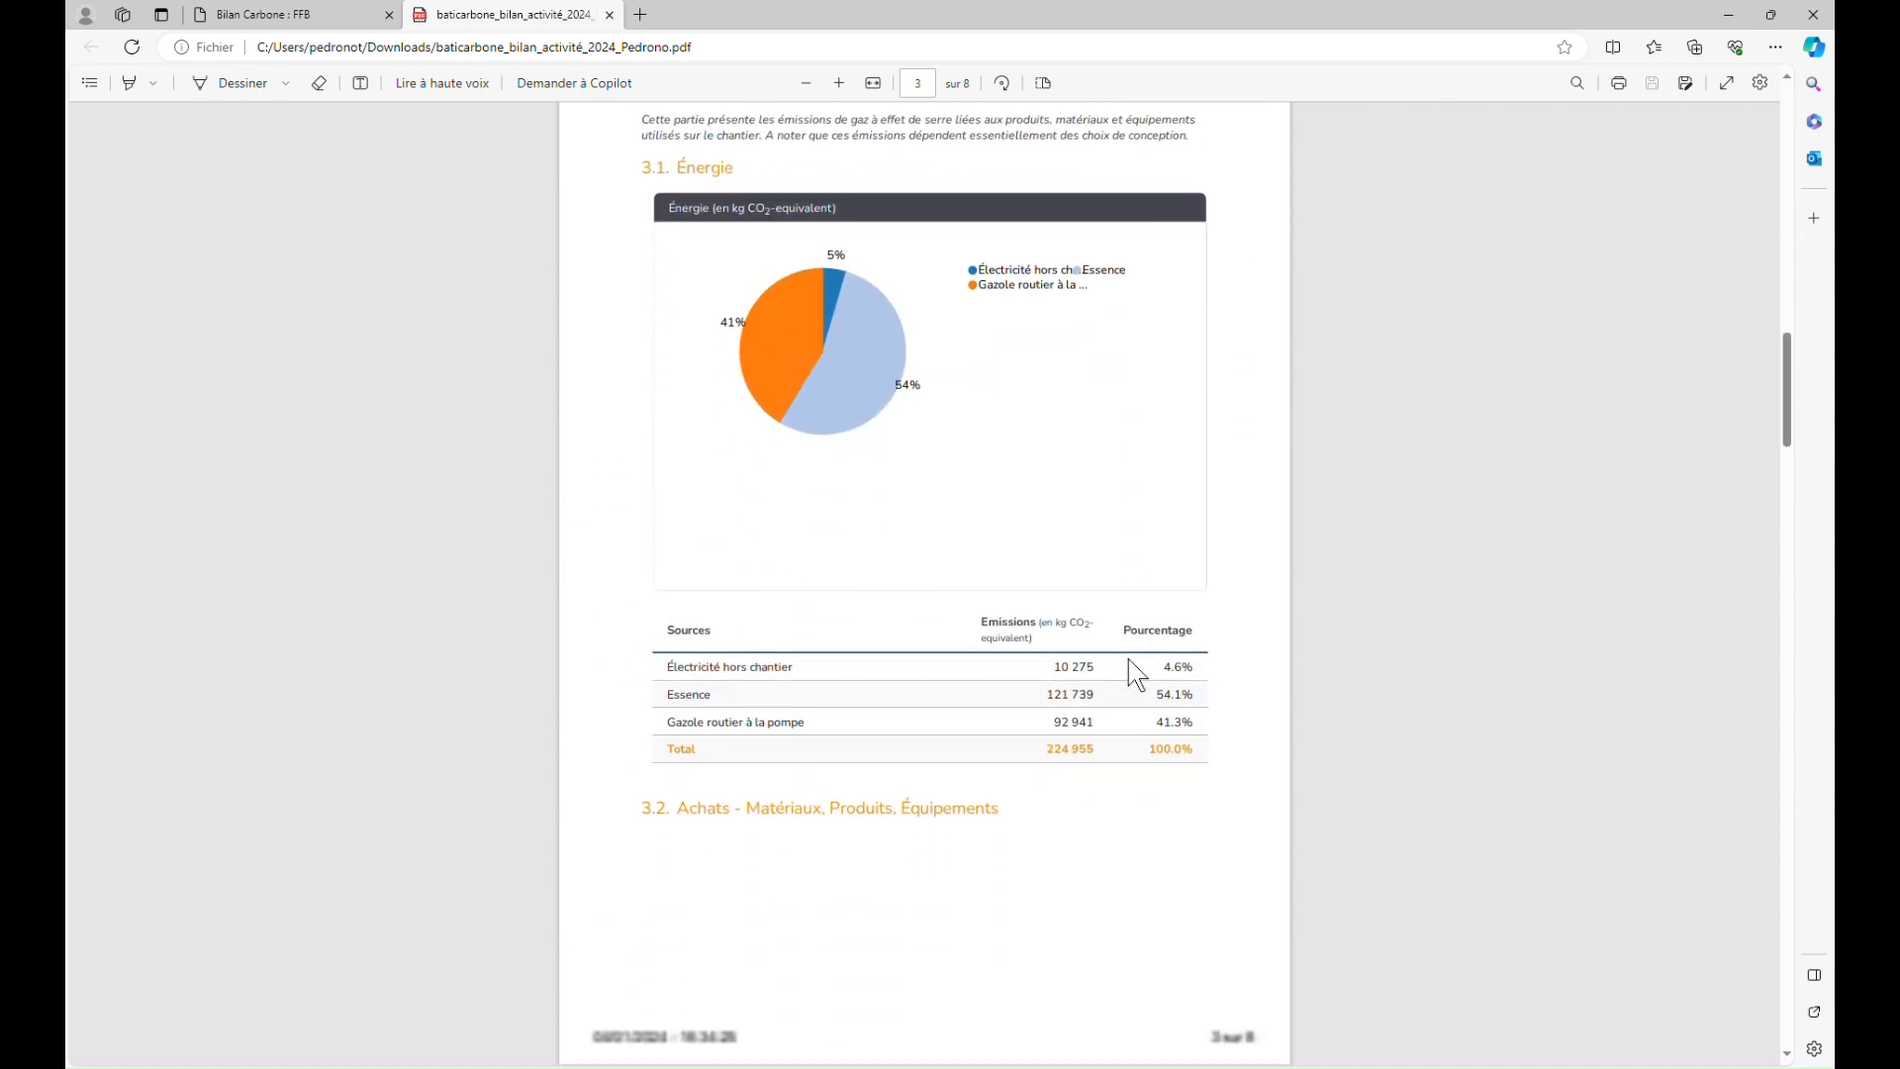
{"action": "scroll", "coordinate": [1136, 674], "scroll_direction": "down", "scroll_amount": 5}
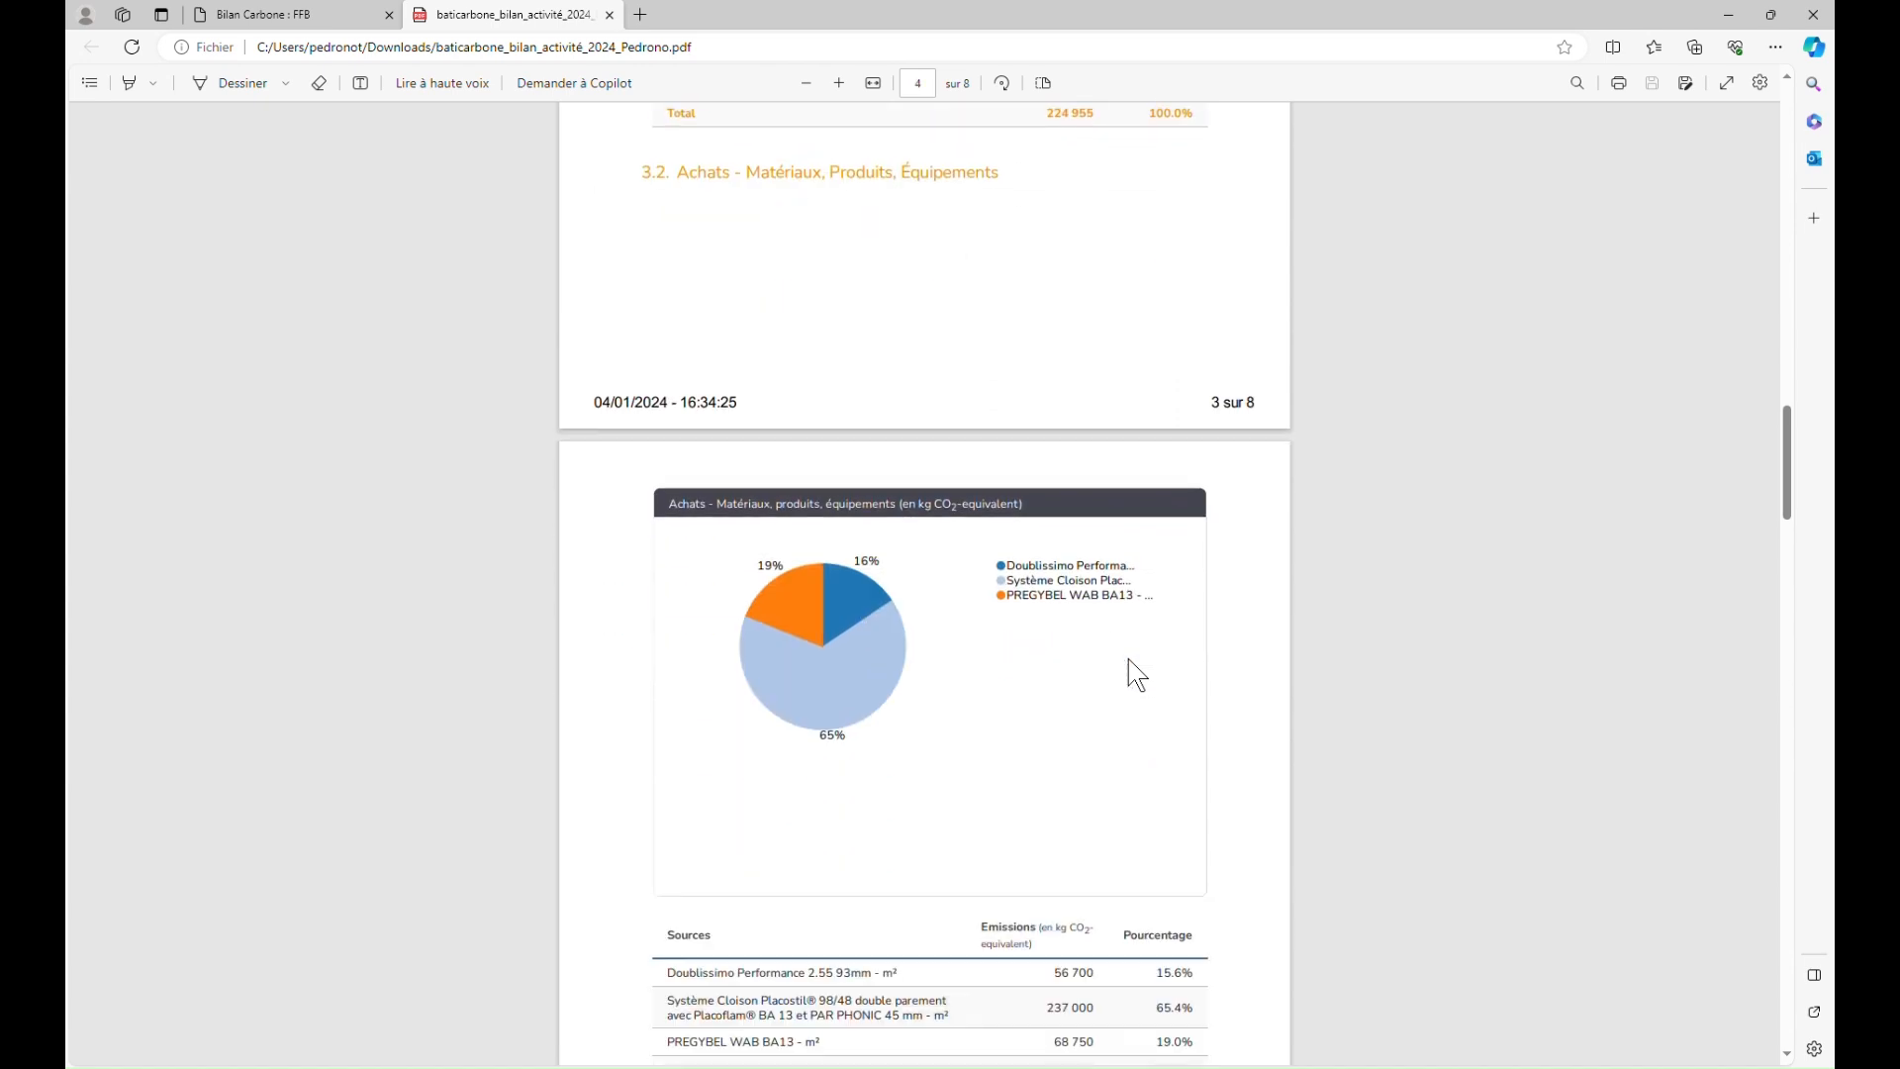
{"action": "scroll", "coordinate": [1136, 674], "scroll_direction": "down", "scroll_amount": 6}
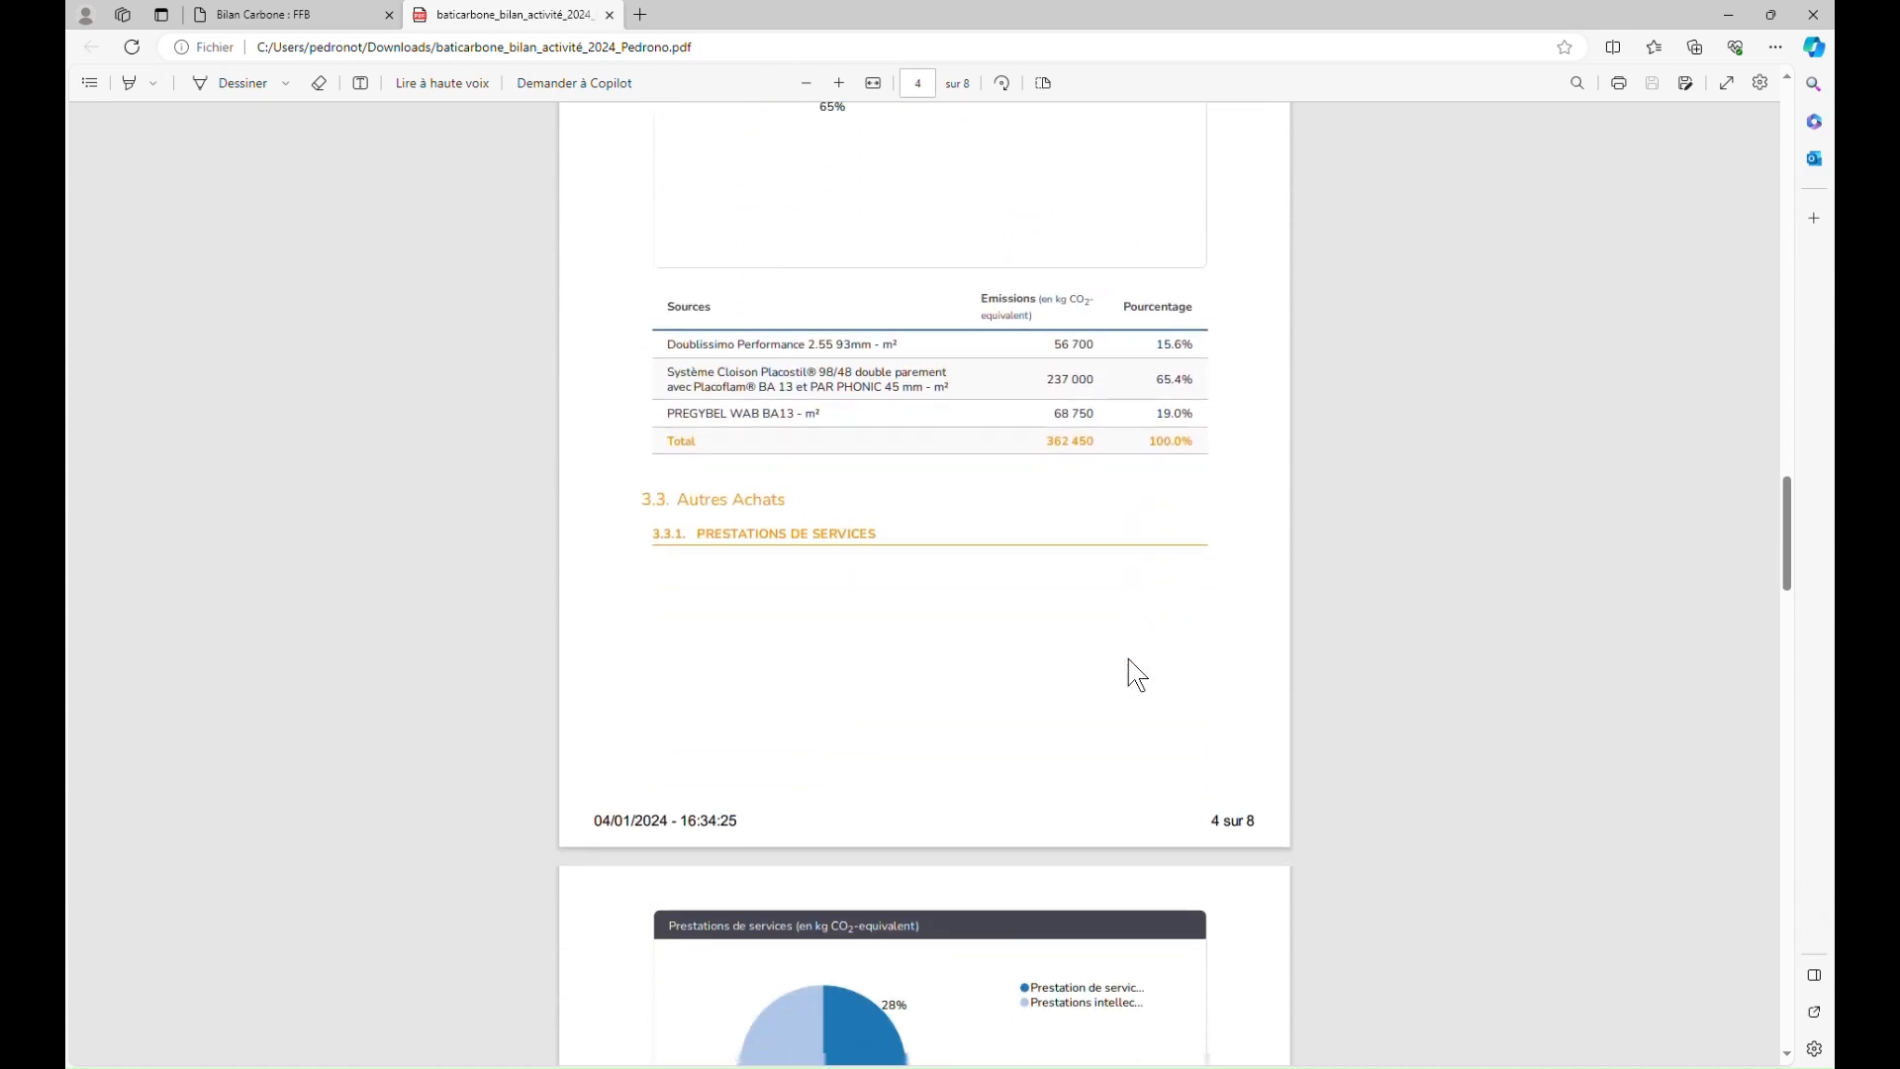
{"action": "scroll", "coordinate": [1136, 674], "scroll_direction": "down", "scroll_amount": 6}
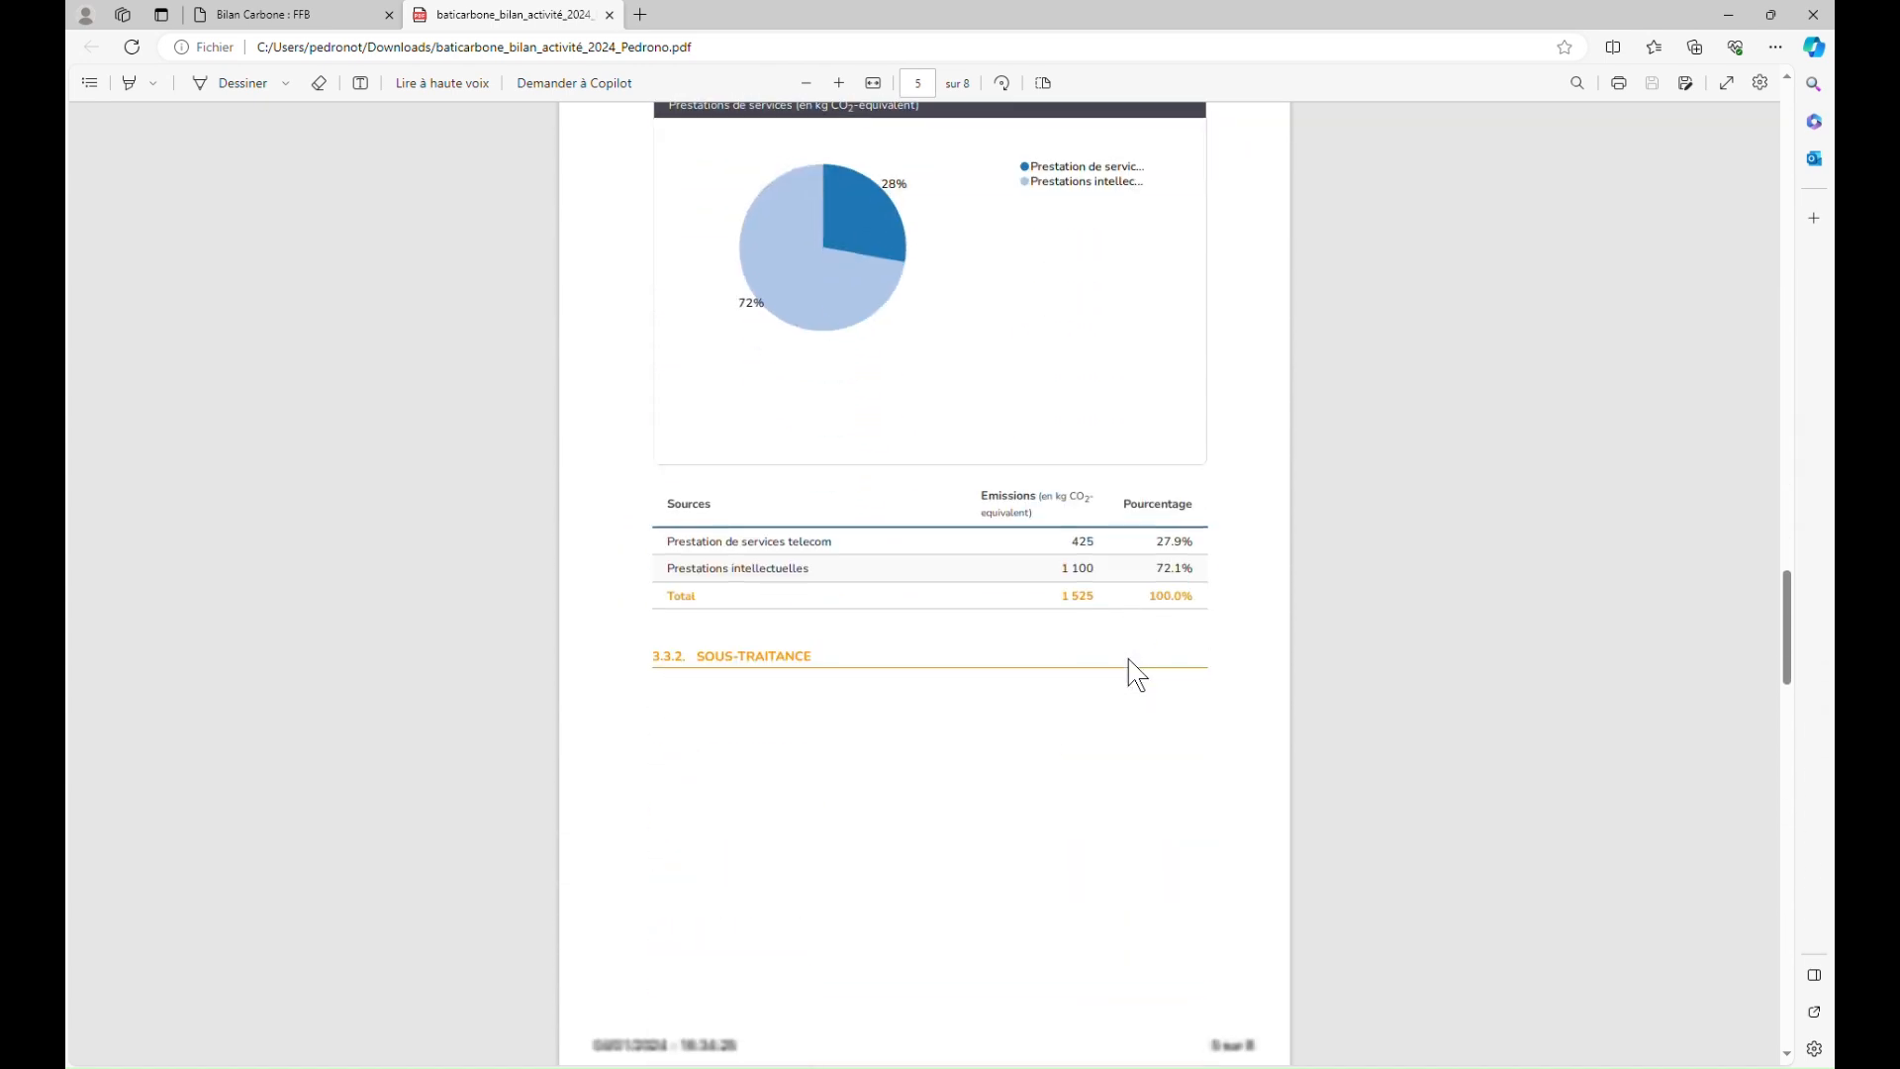
{"action": "scroll", "coordinate": [1136, 674], "scroll_direction": "down", "scroll_amount": 6}
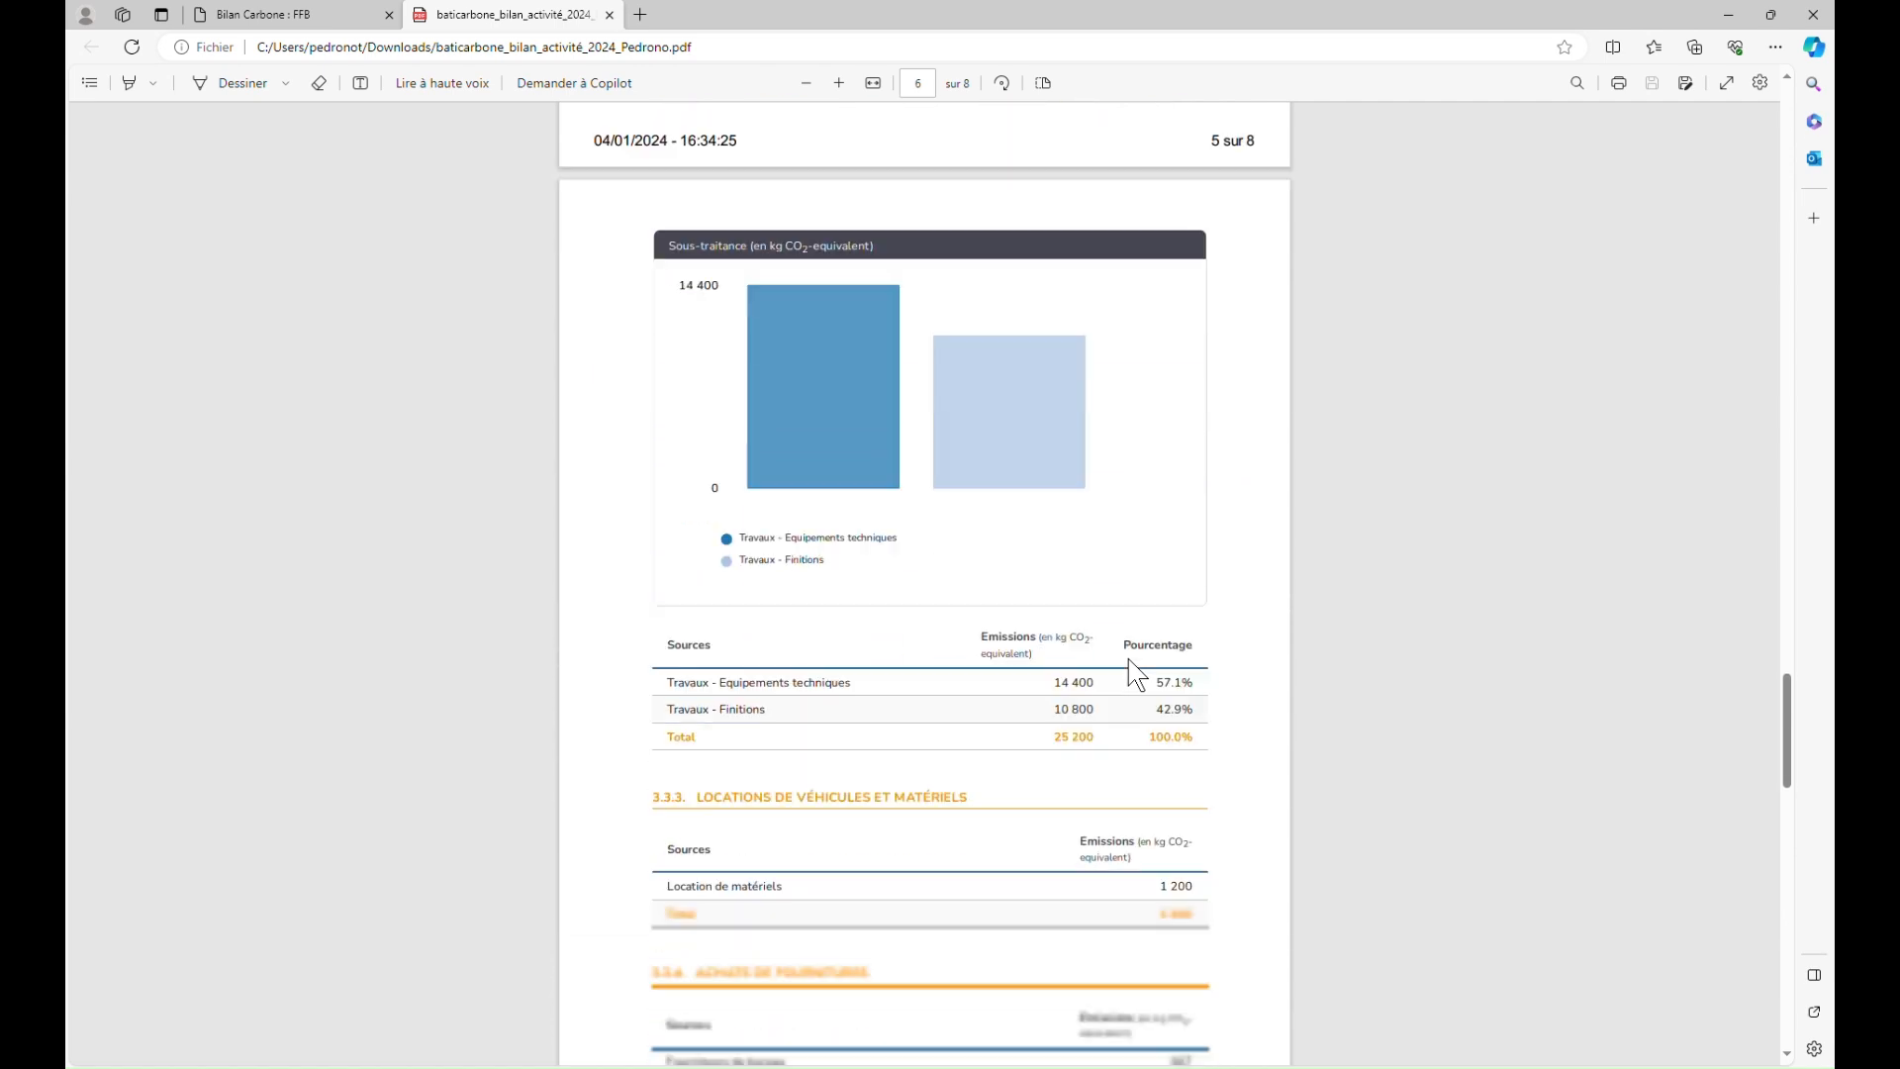
{"action": "scroll", "coordinate": [1136, 674], "scroll_direction": "down", "scroll_amount": 6}
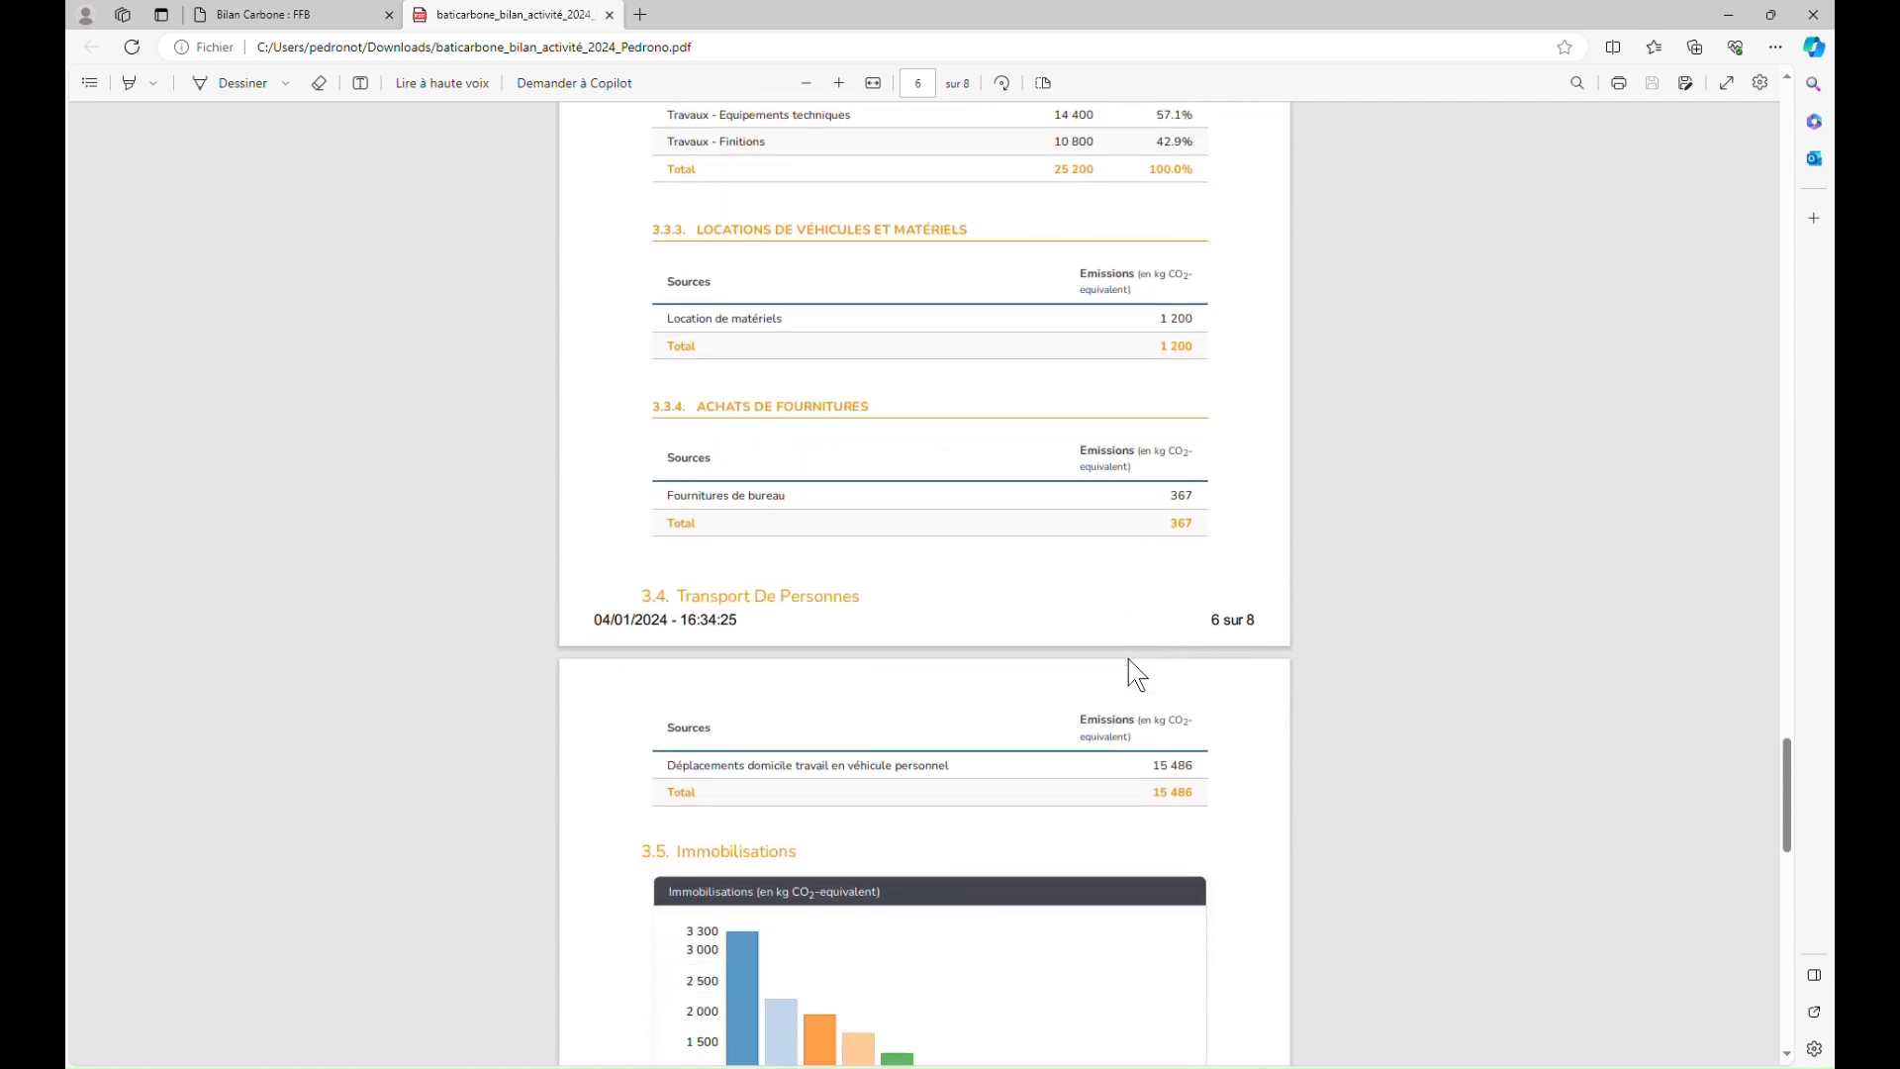
{"action": "scroll", "coordinate": [1136, 674], "scroll_direction": "down", "scroll_amount": 3}
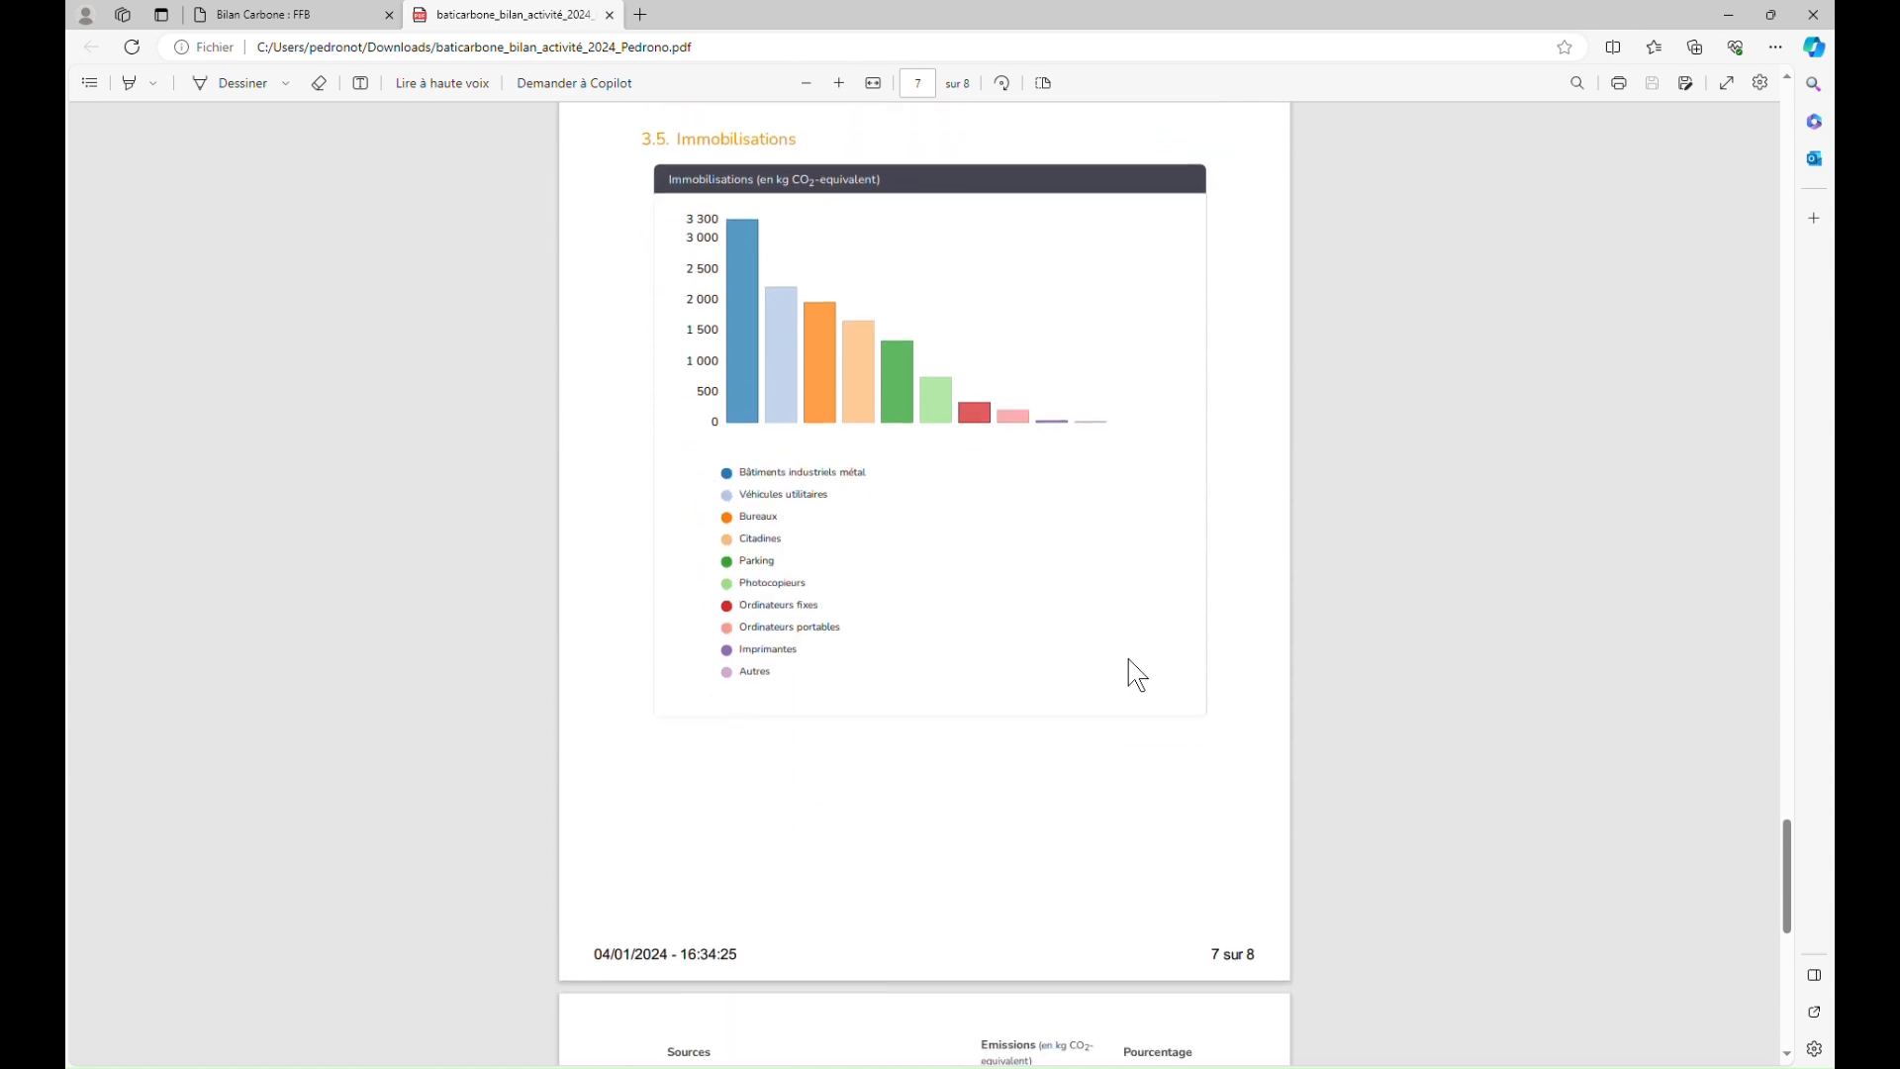
{"action": "scroll", "coordinate": [1136, 674], "scroll_direction": "down", "scroll_amount": 6}
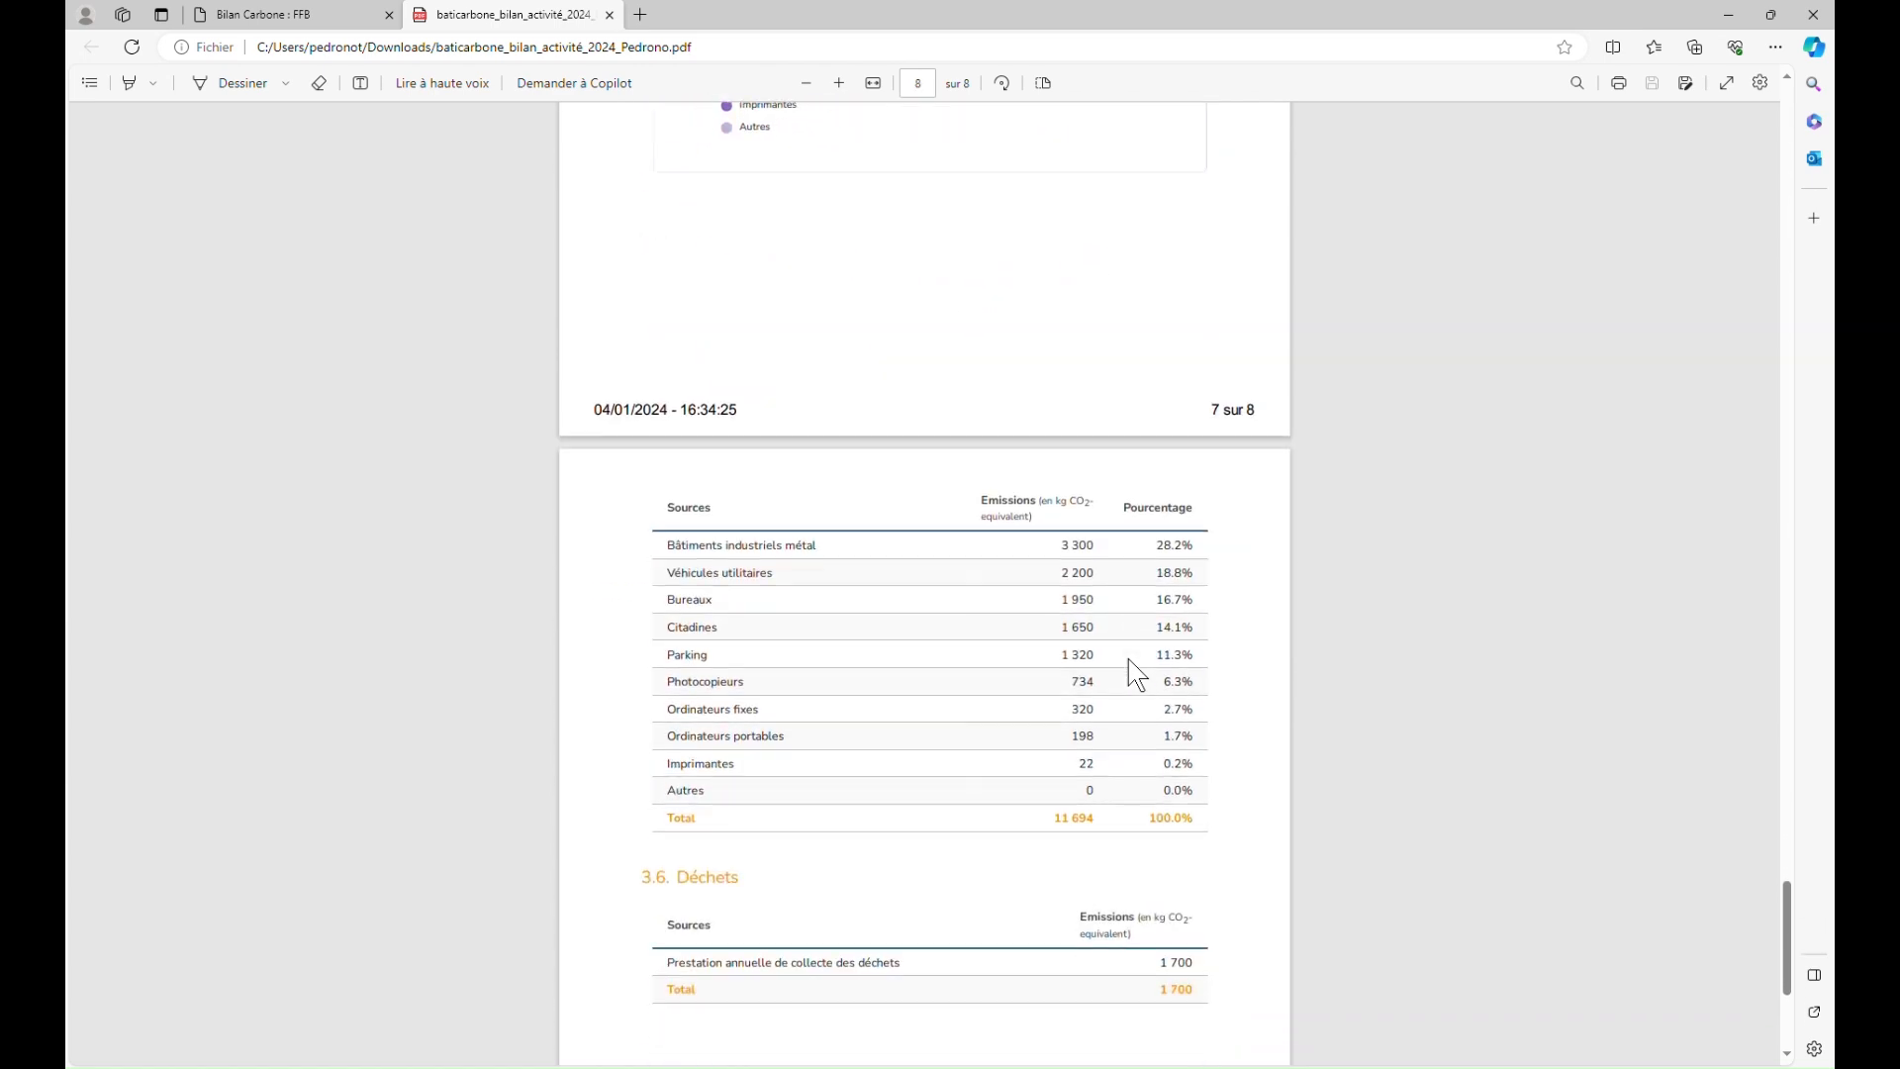
{"action": "scroll", "coordinate": [1136, 674], "scroll_direction": "down", "scroll_amount": 3}
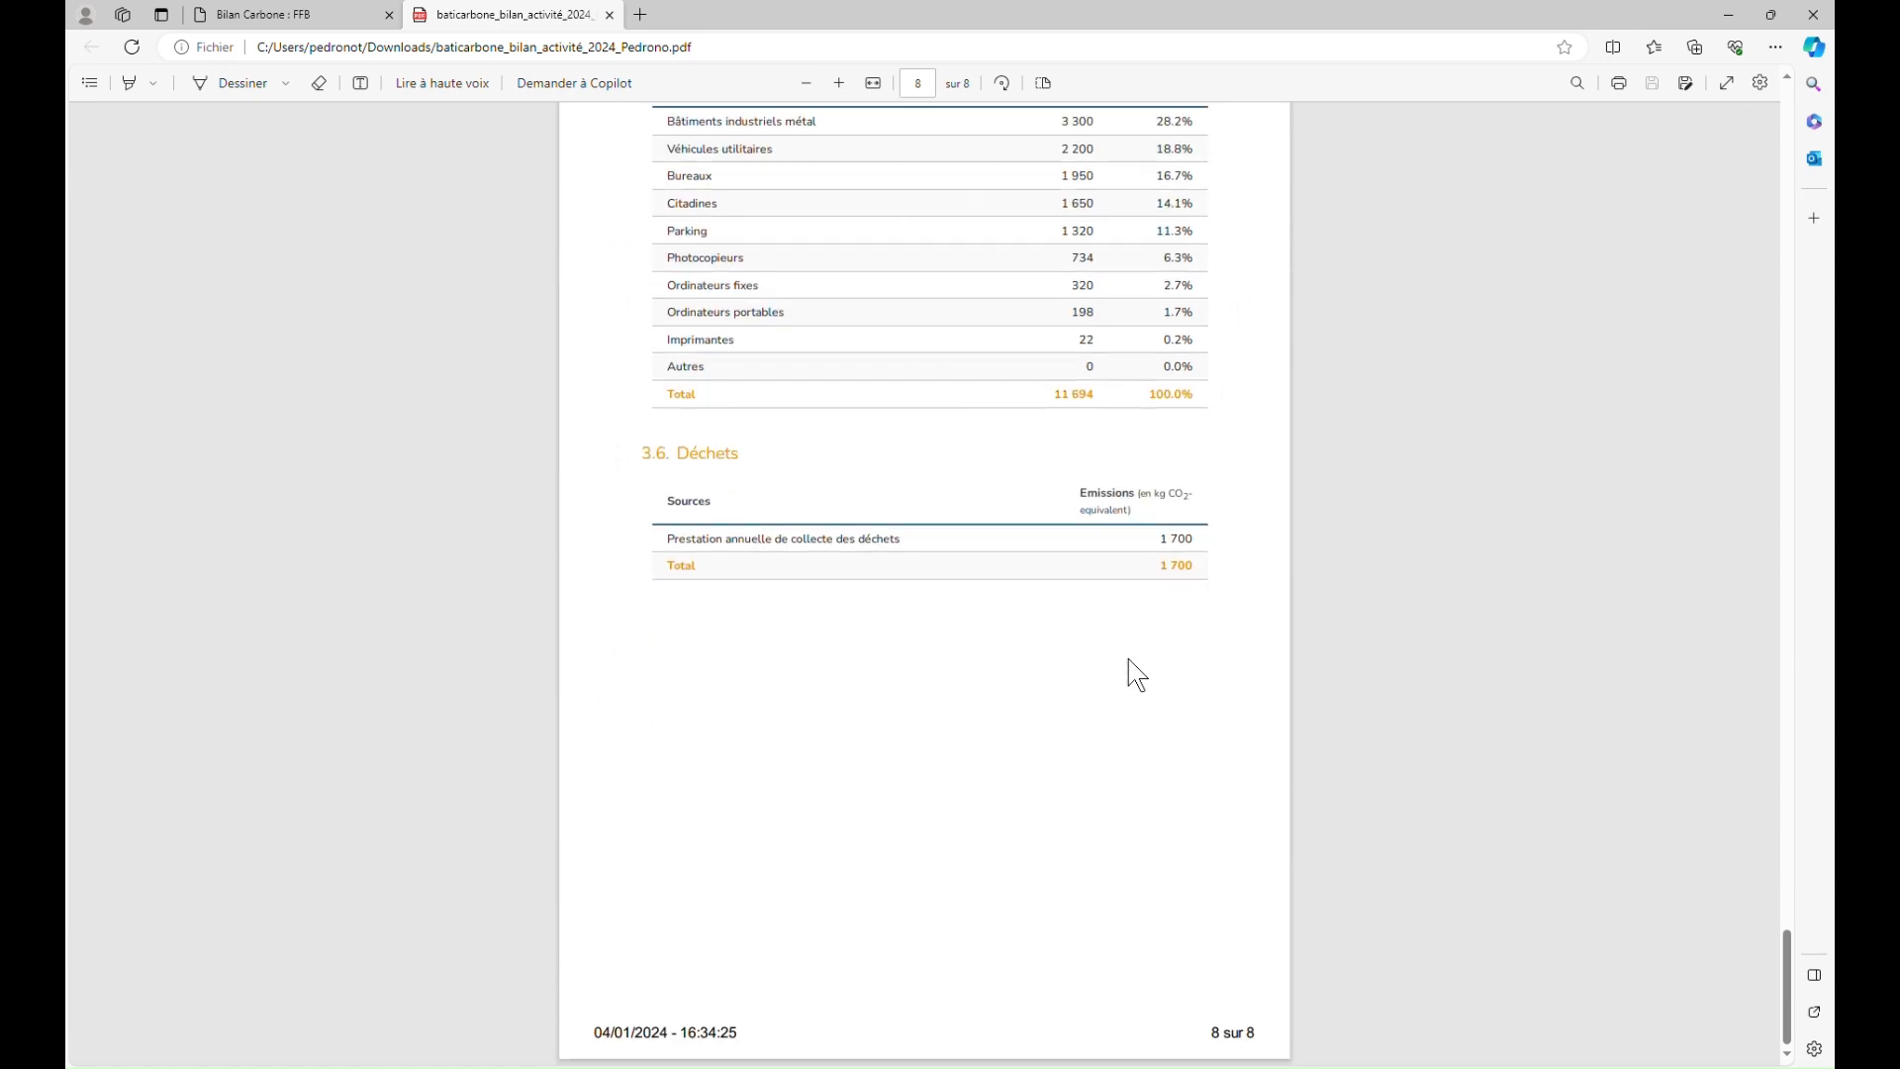